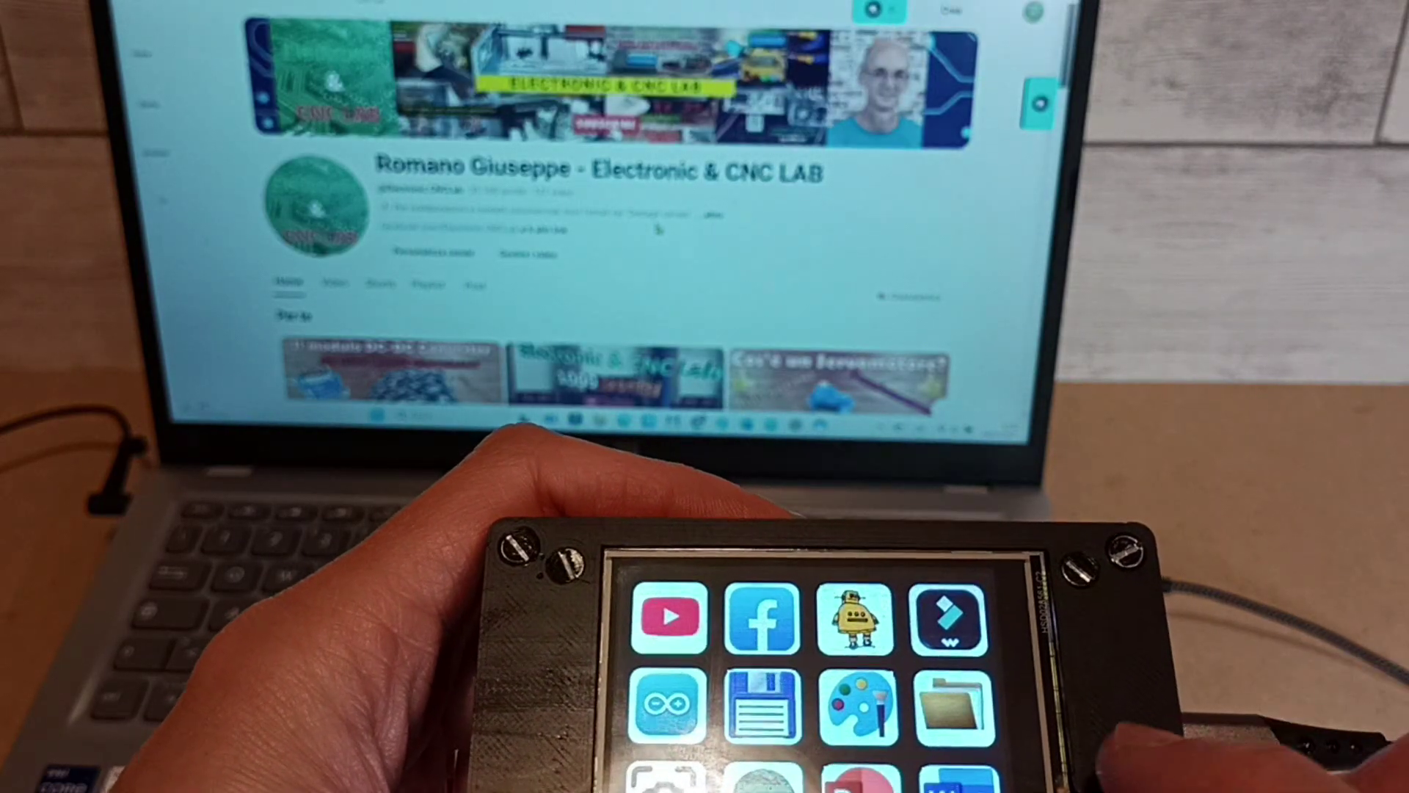
key(ctrl+alt+p)
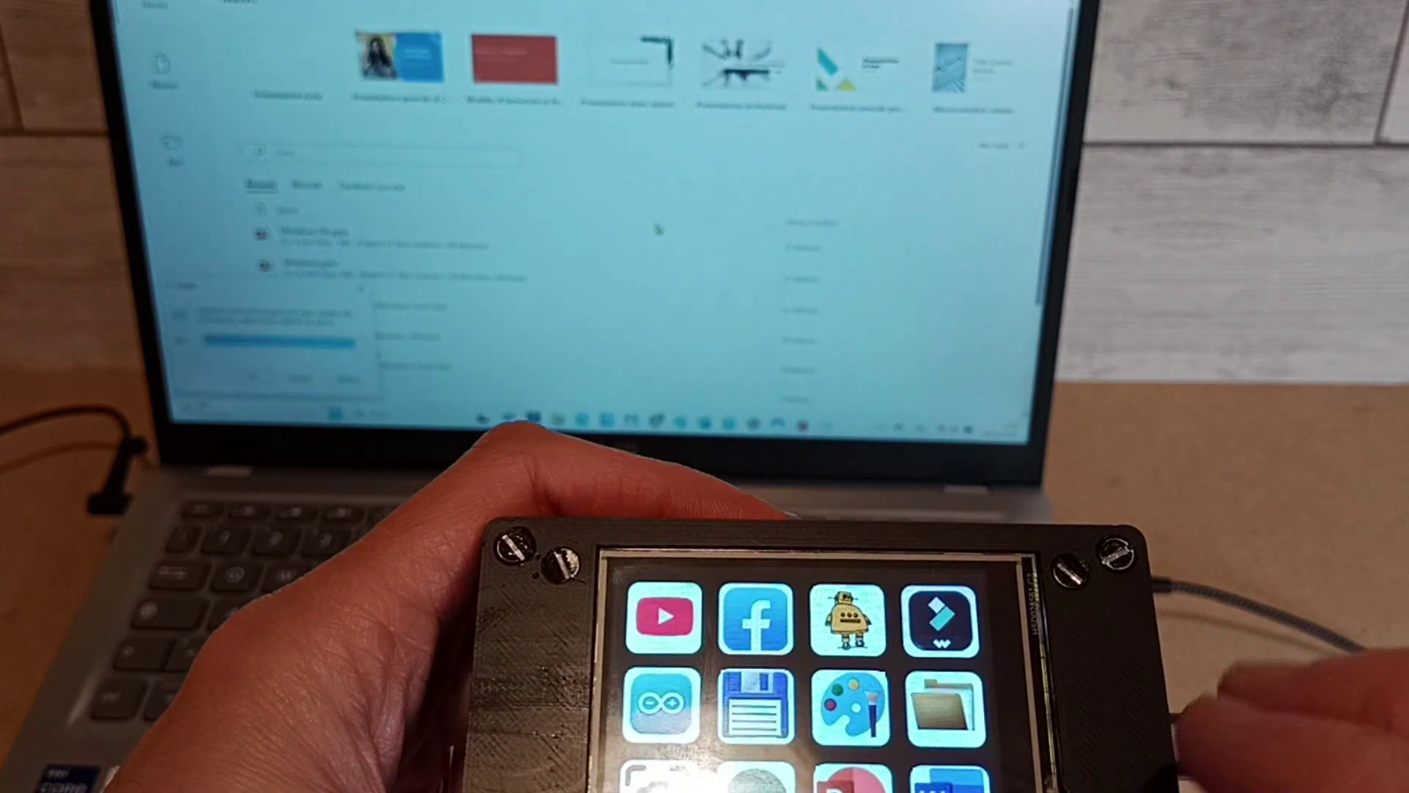
key(ctrl+alt+w)
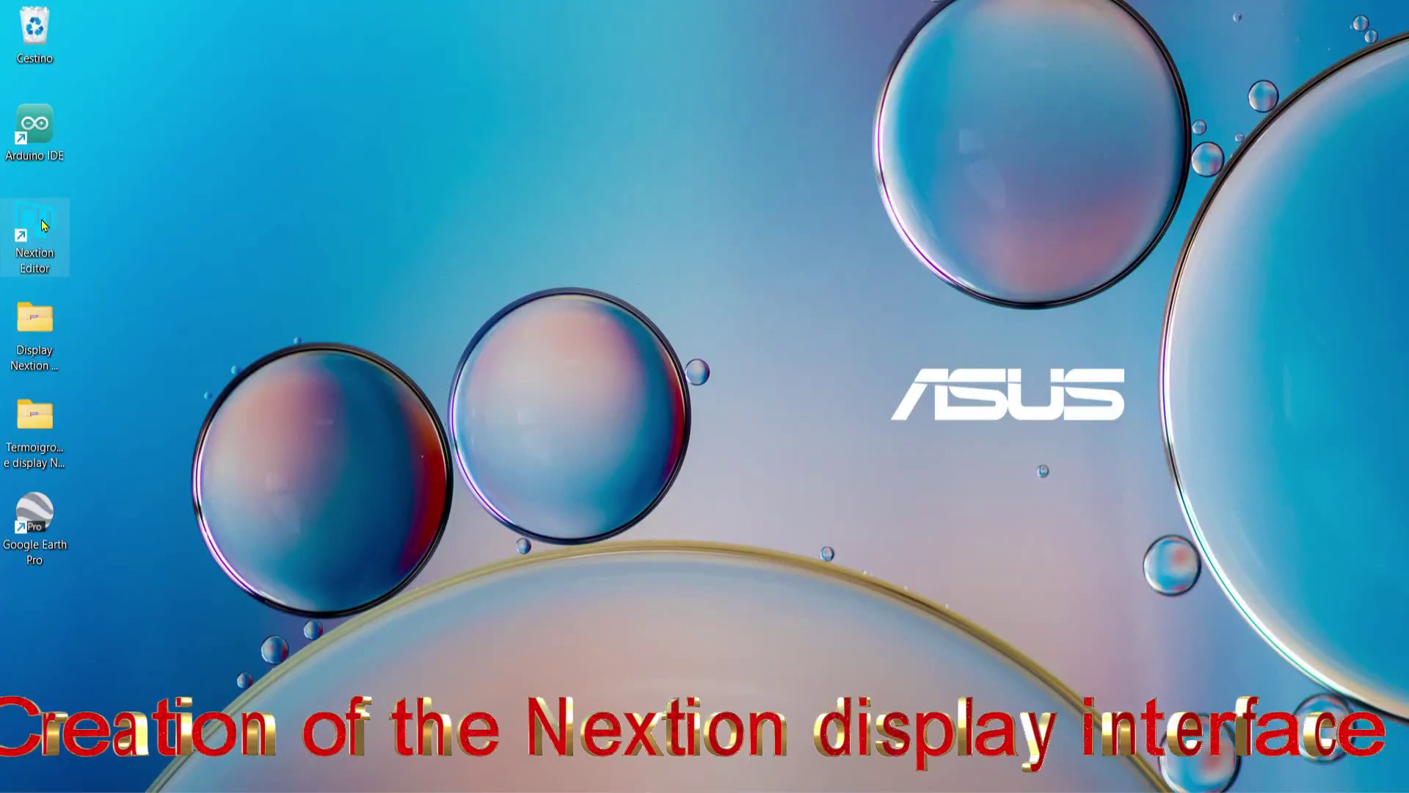
Open Nextion Editor and create a new project file named Stream Deck in the VID_098_Macro Touch Deck folder
double_click(37, 224)
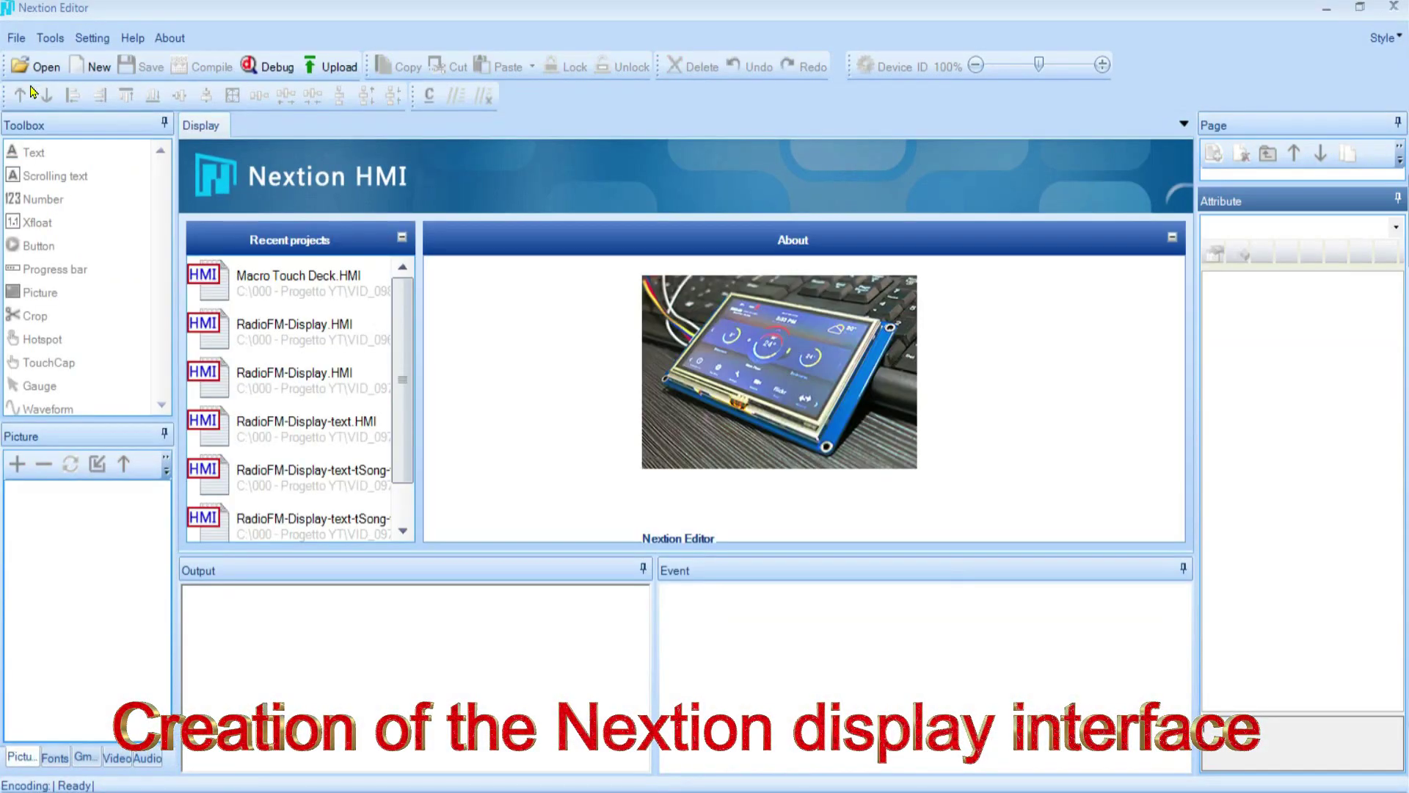
click(22, 40)
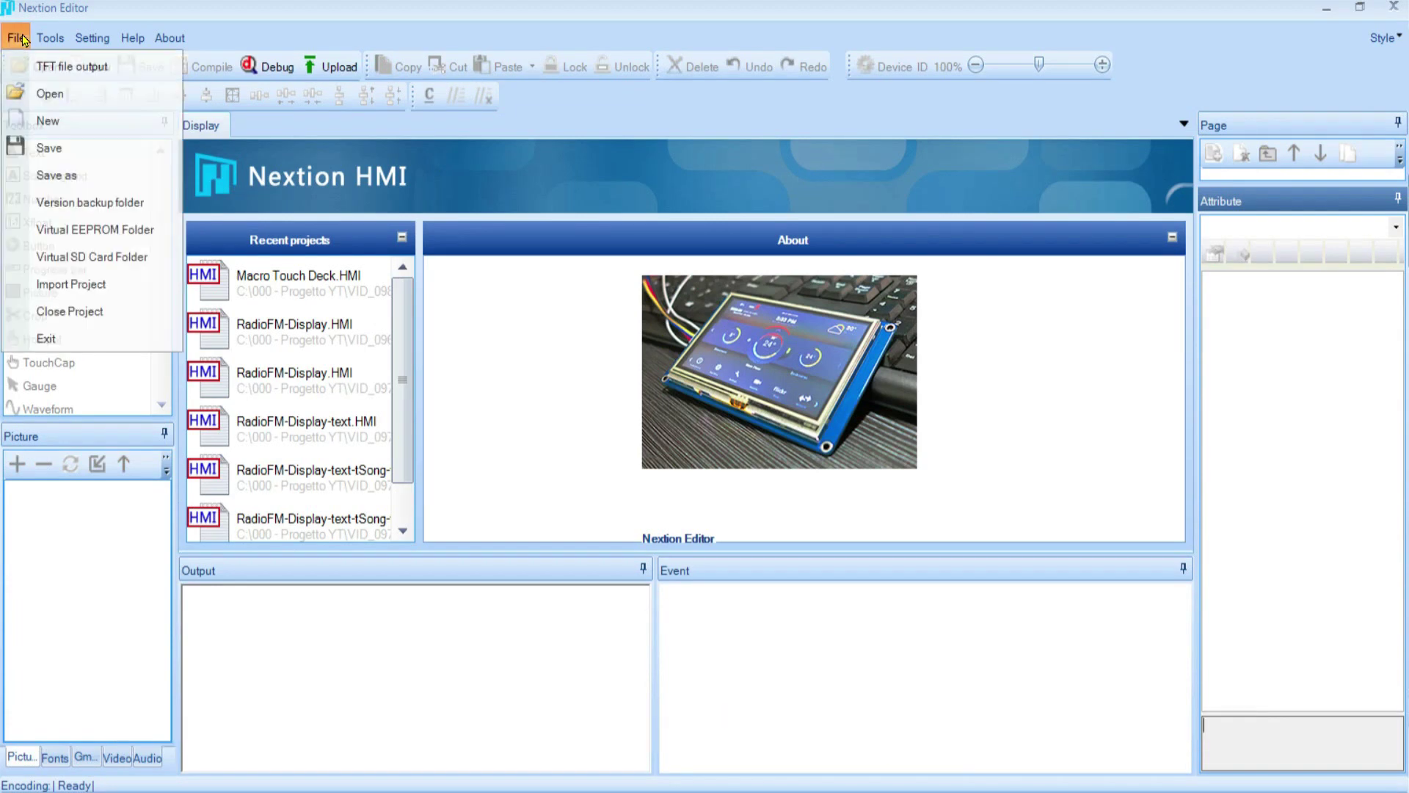
click(55, 121)
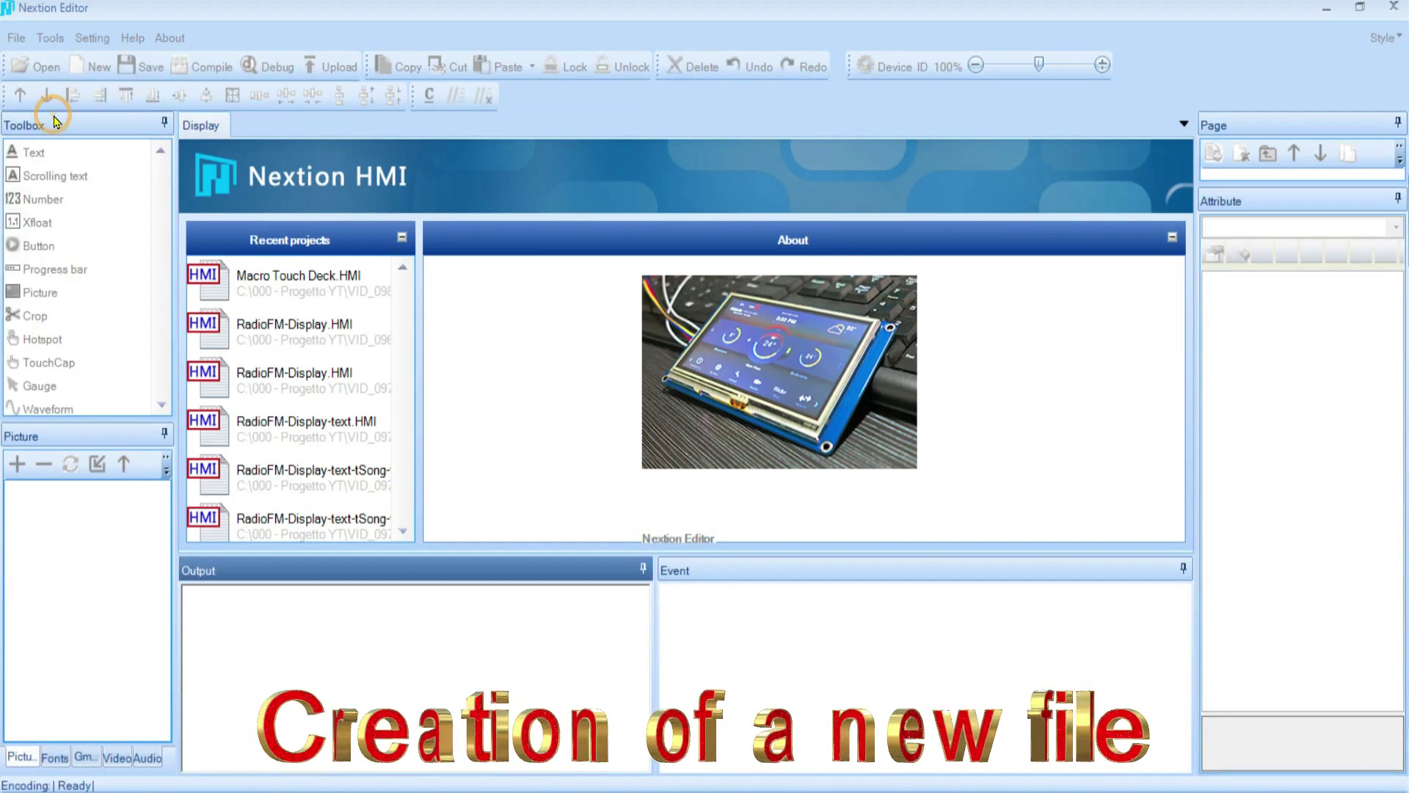
text(Stream Deck)
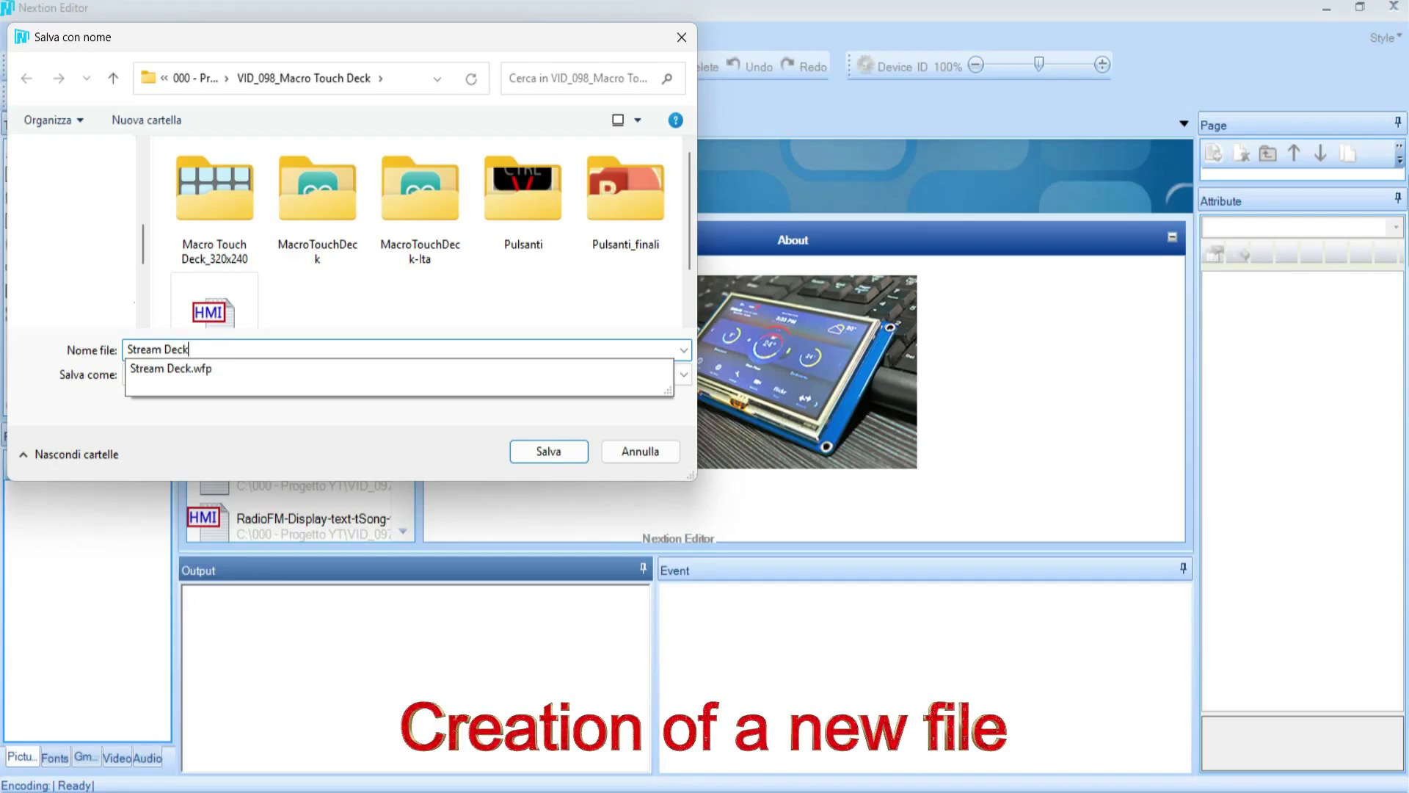
key(Return)
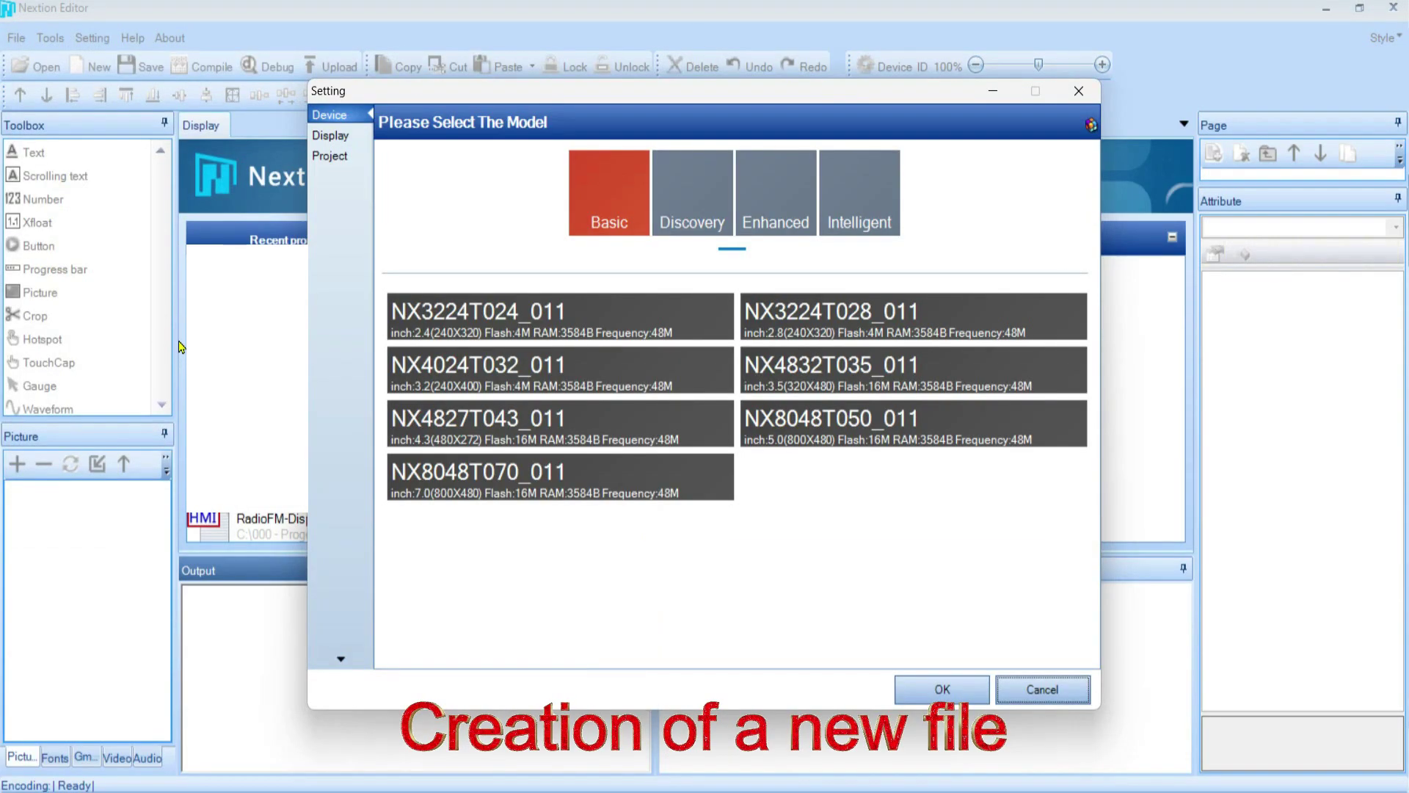
Set the project's display model to NX3224K028_011 from the Enhanced series, with a horizontal 320x240 orientation
click(763, 193)
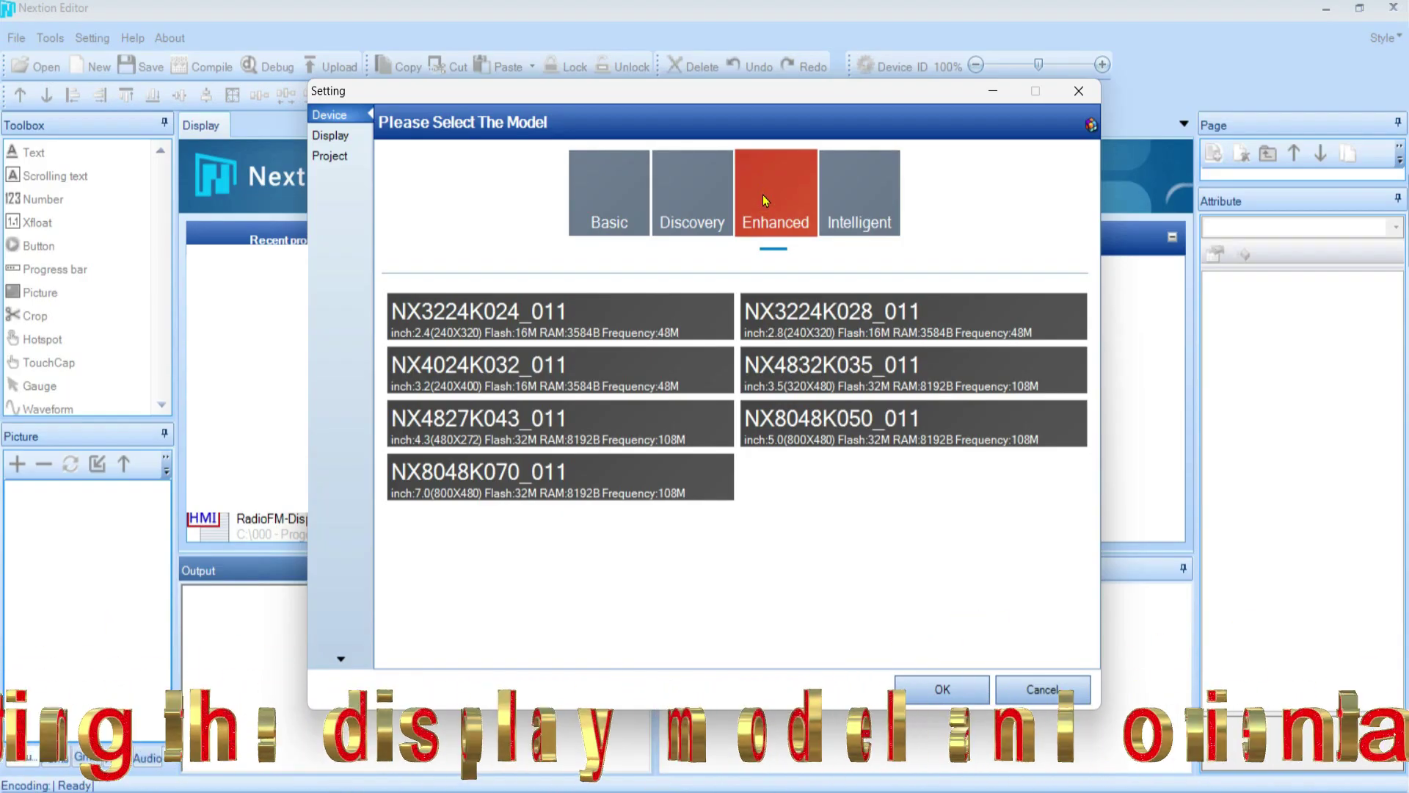
click(804, 302)
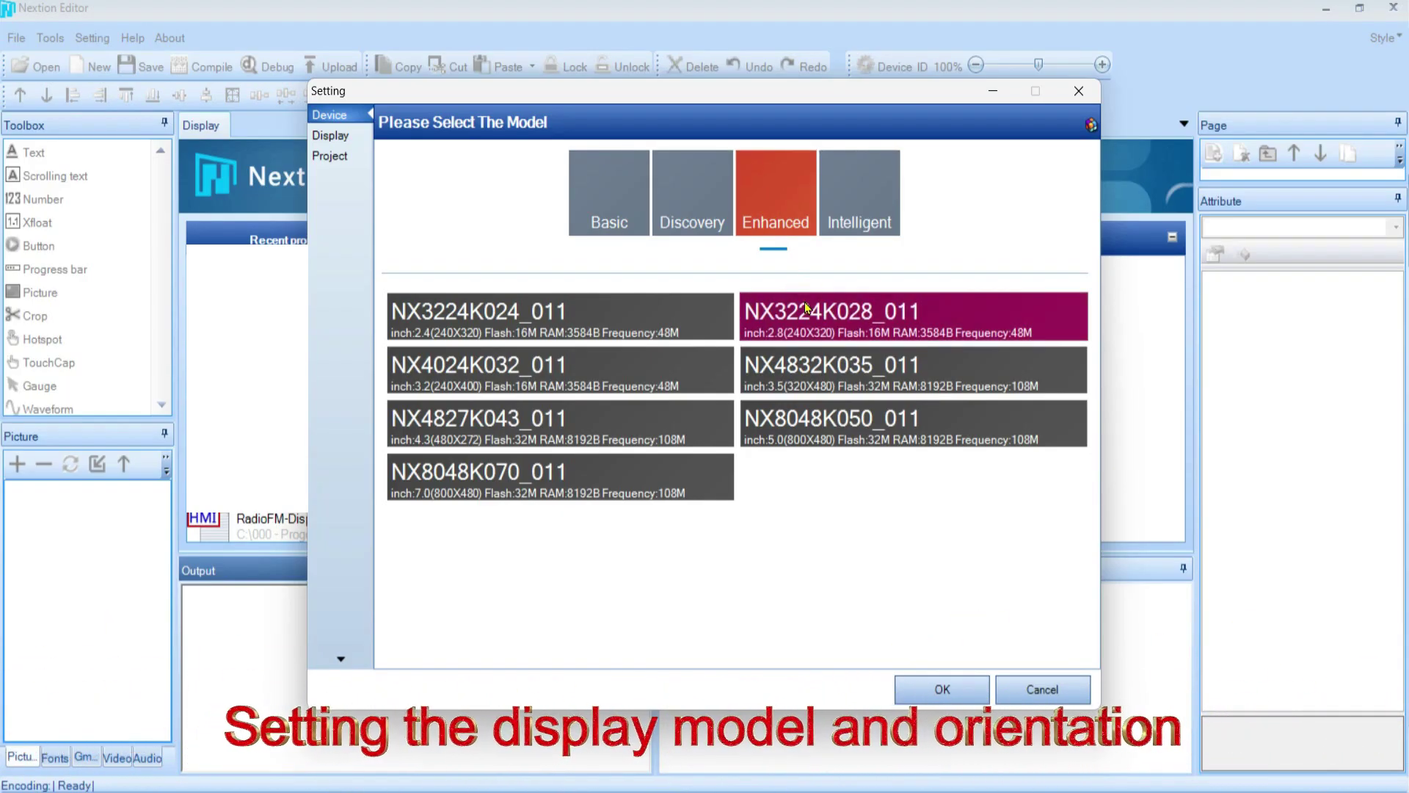
click(942, 689)
click(870, 469)
click(616, 197)
click(937, 686)
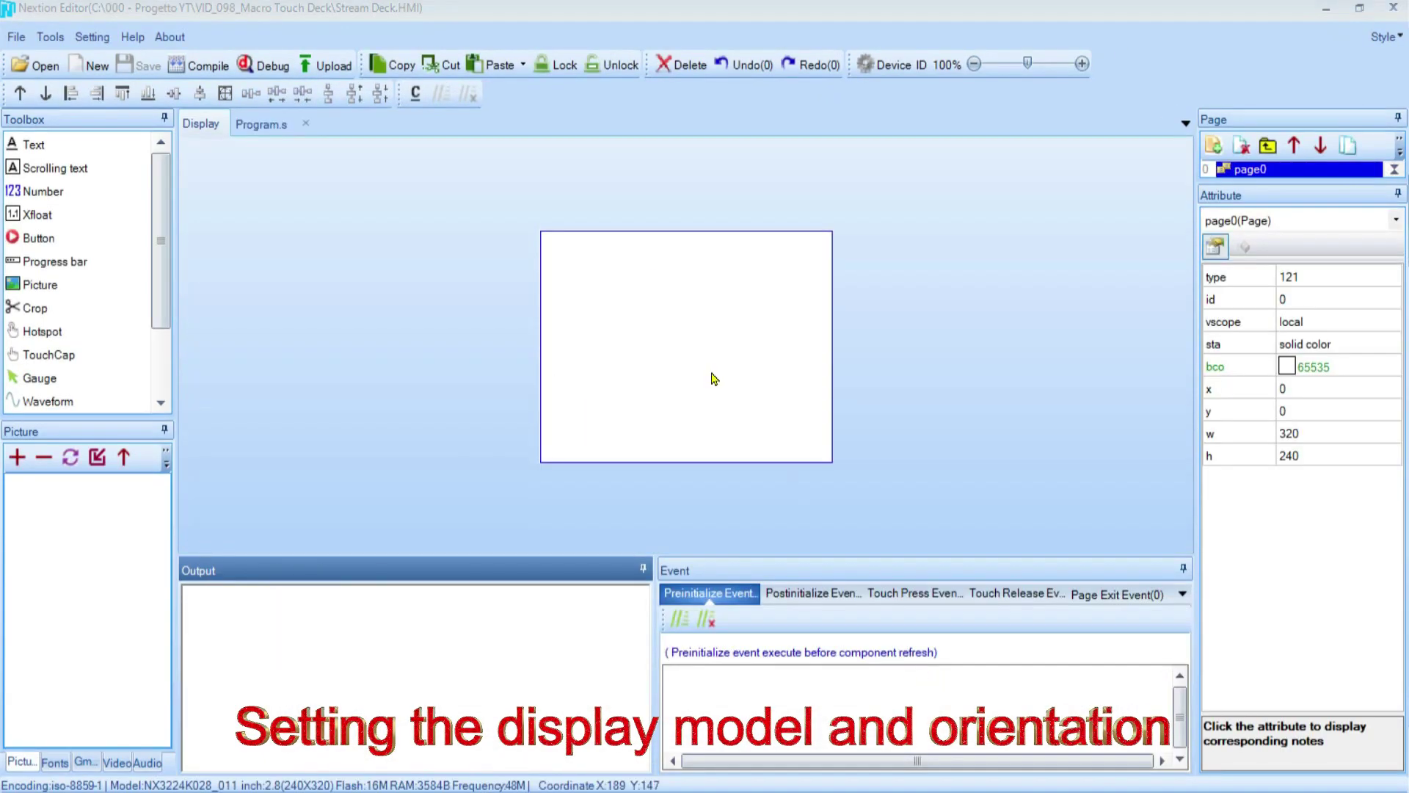
Import the black-grid background PNG from the Macro Touch Deck_320x240 folder into the project's pictures
scroll(711, 377, up, 4)
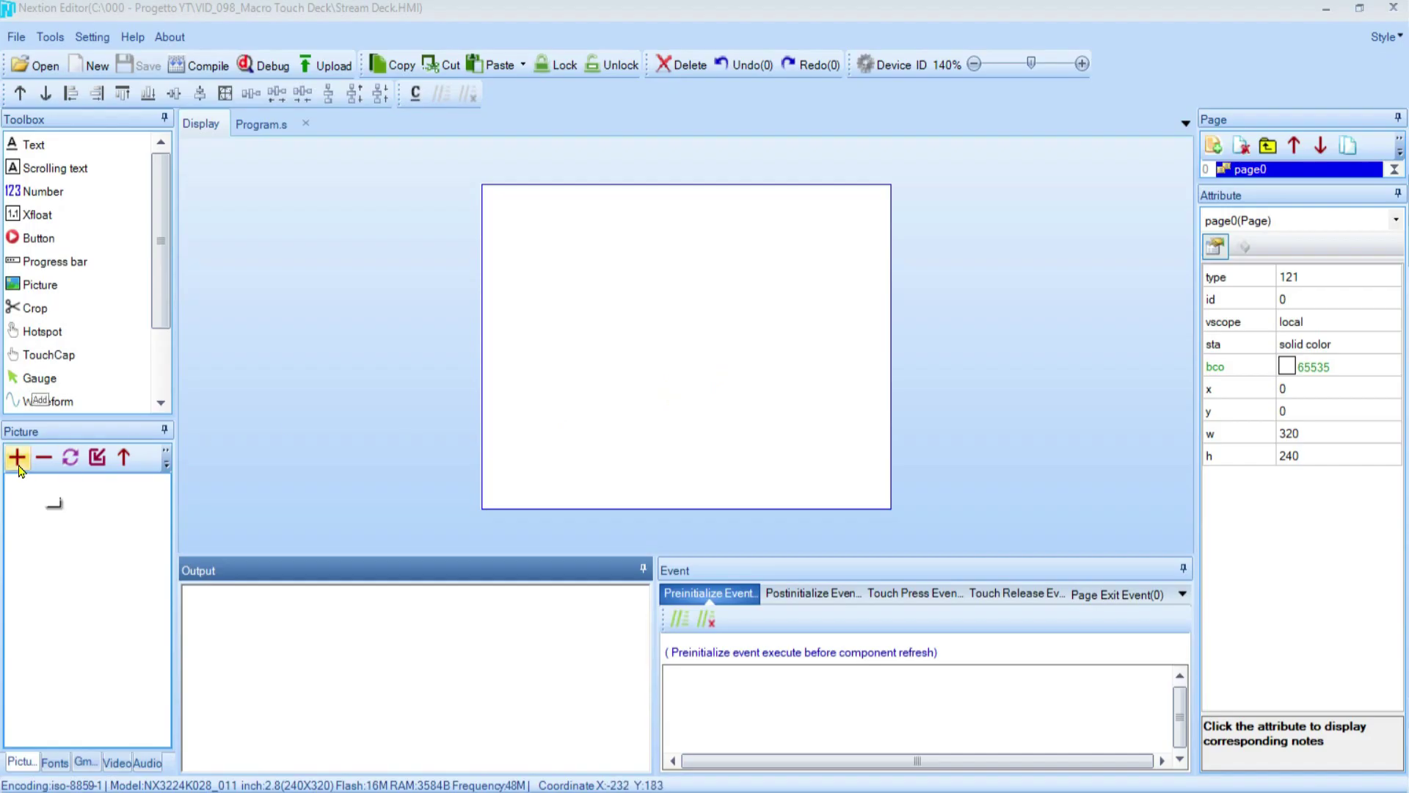
click(18, 463)
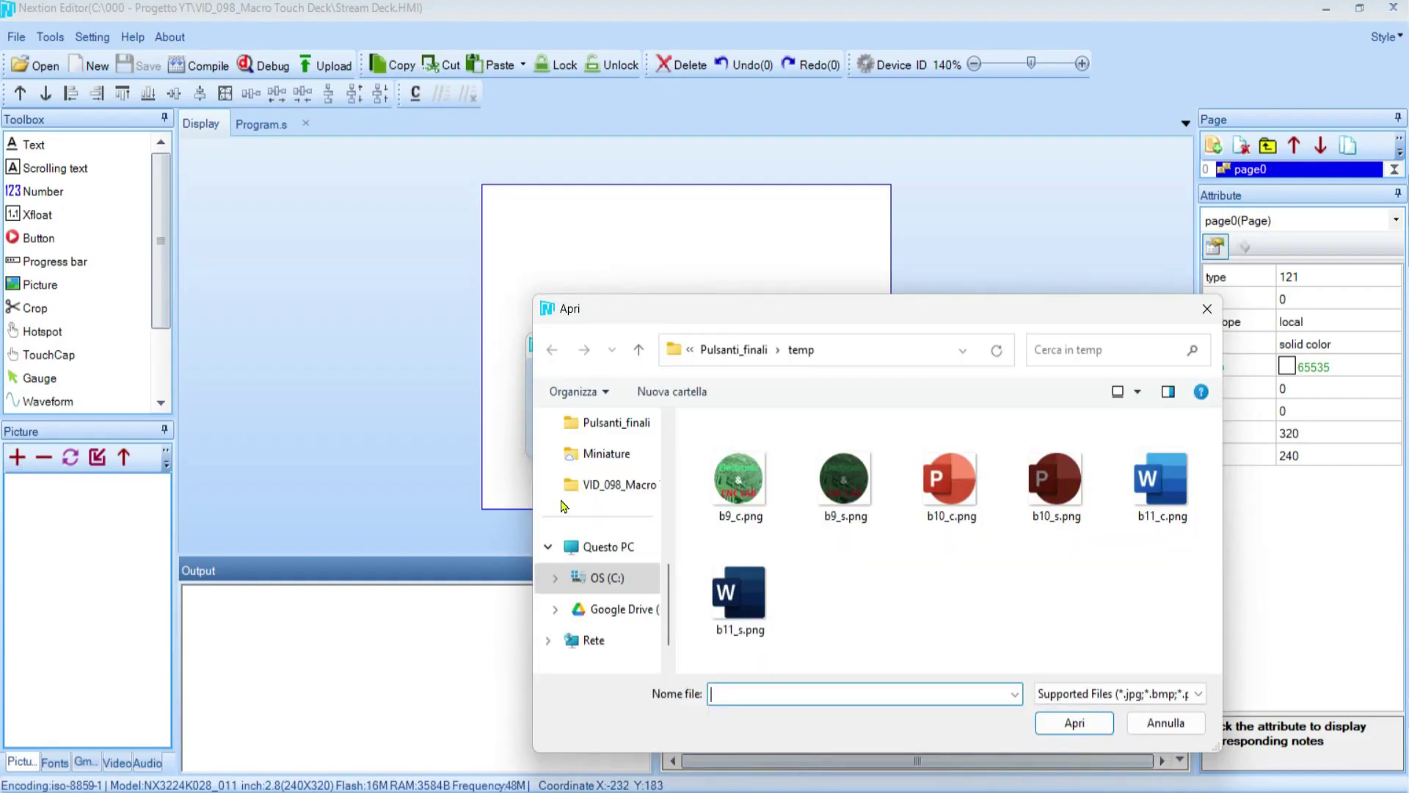
click(749, 350)
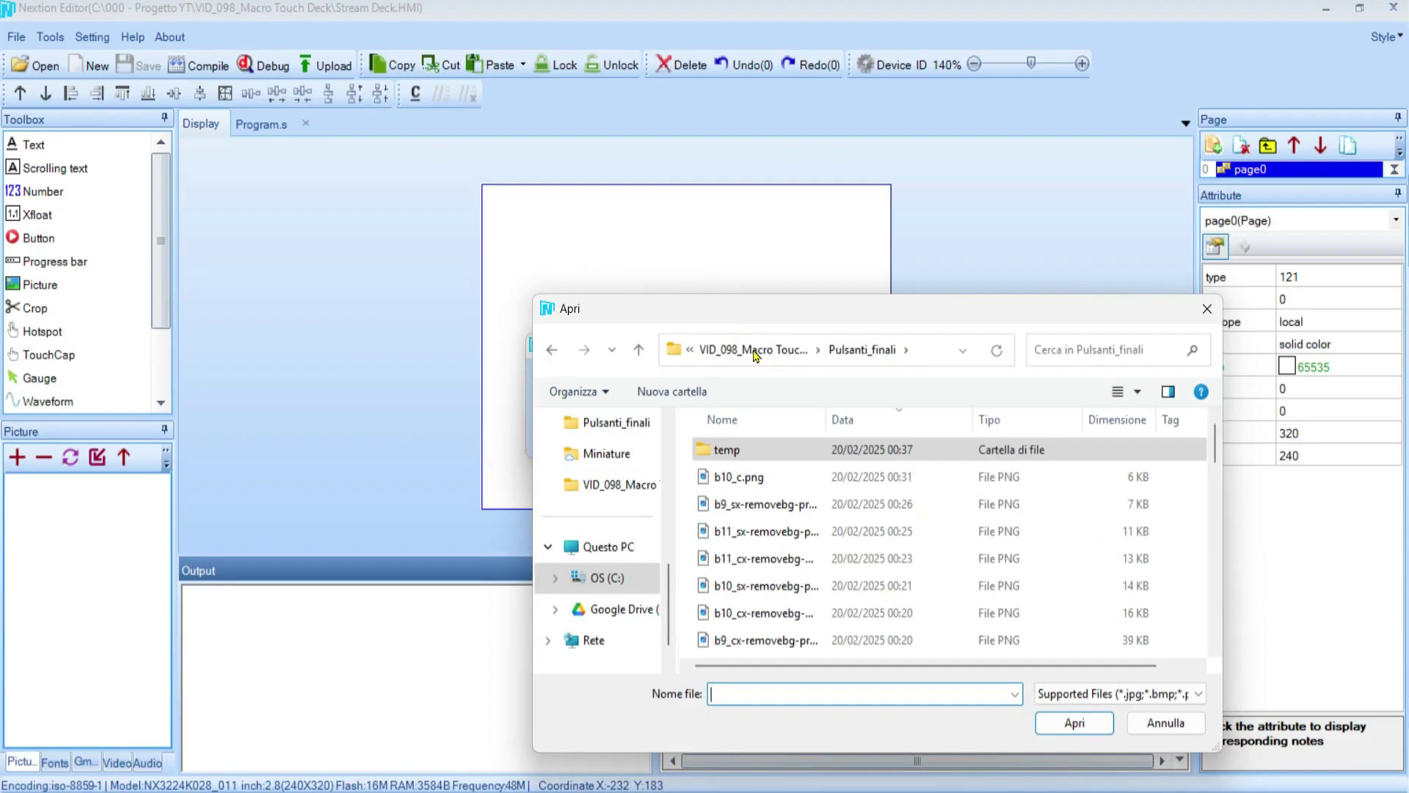
click(726, 350)
double_click(739, 452)
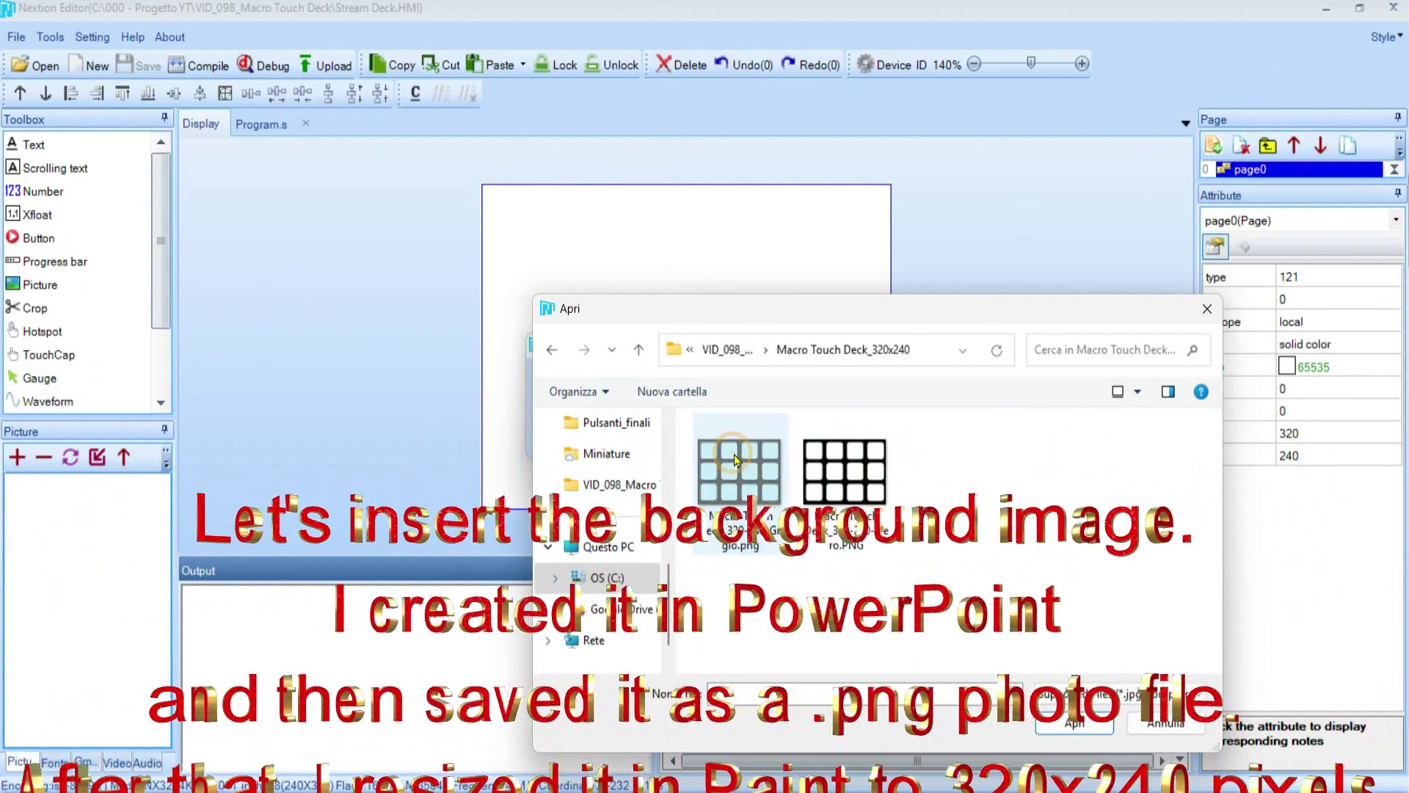
click(826, 472)
double_click(826, 471)
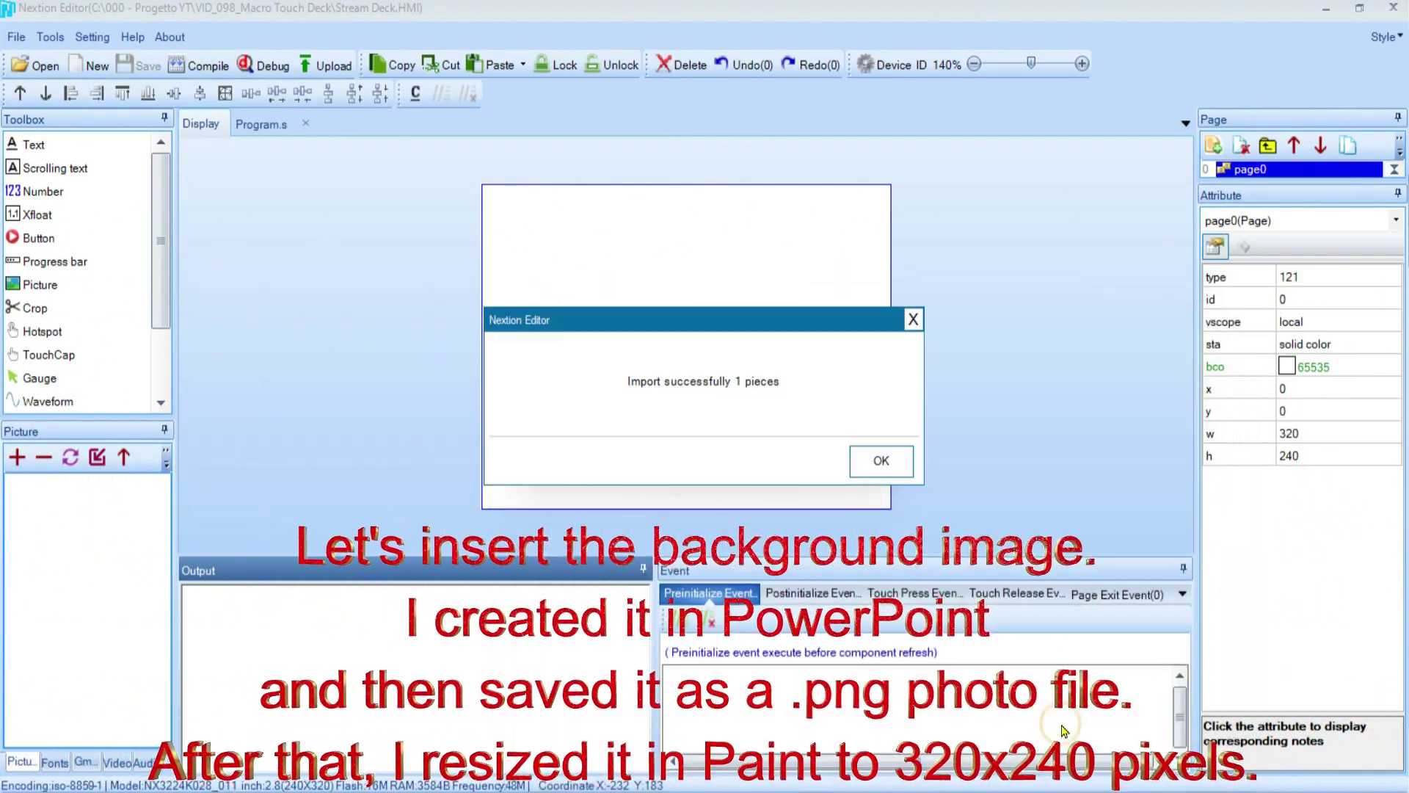
click(904, 472)
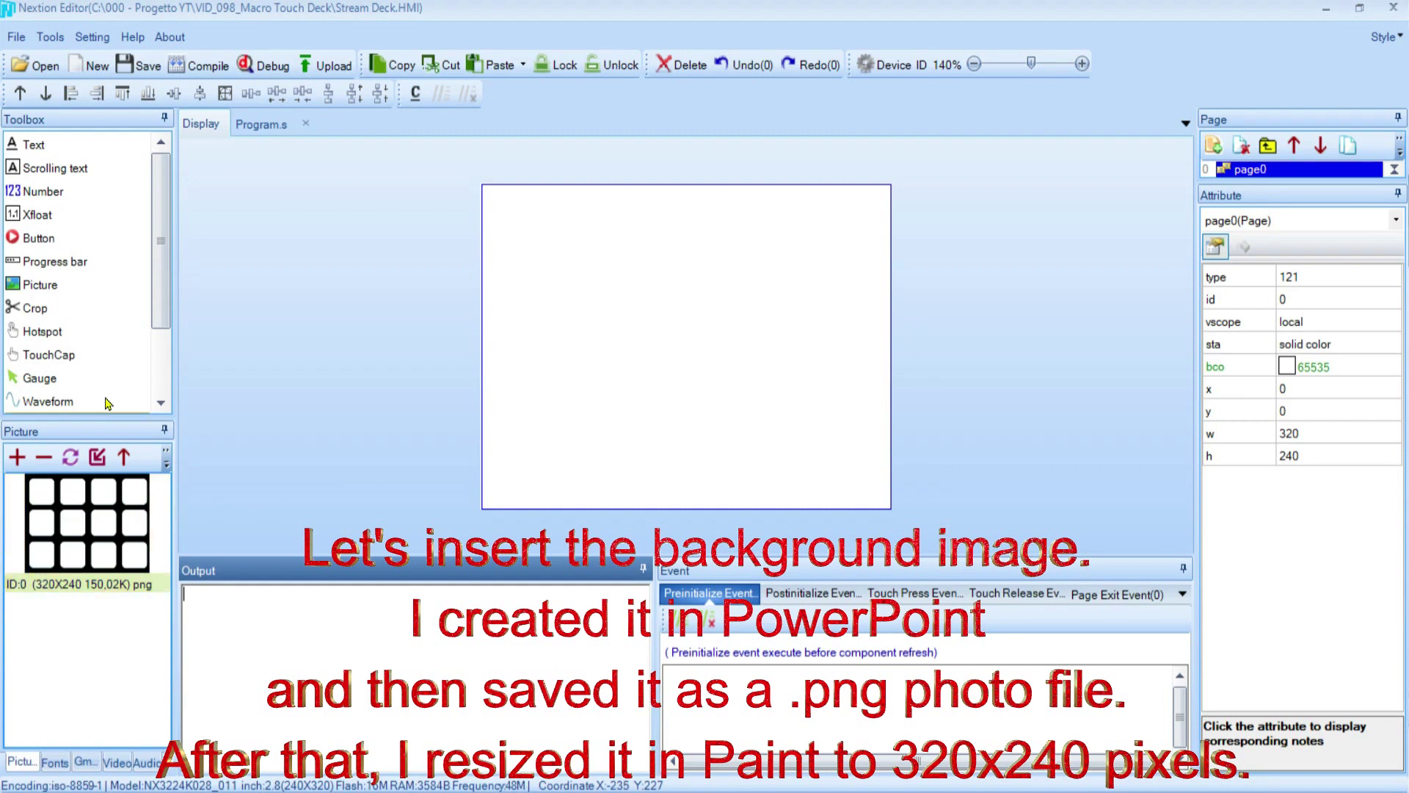
Add a Picture component to page0 and assign it the imported grid background, picture ID 0
click(44, 285)
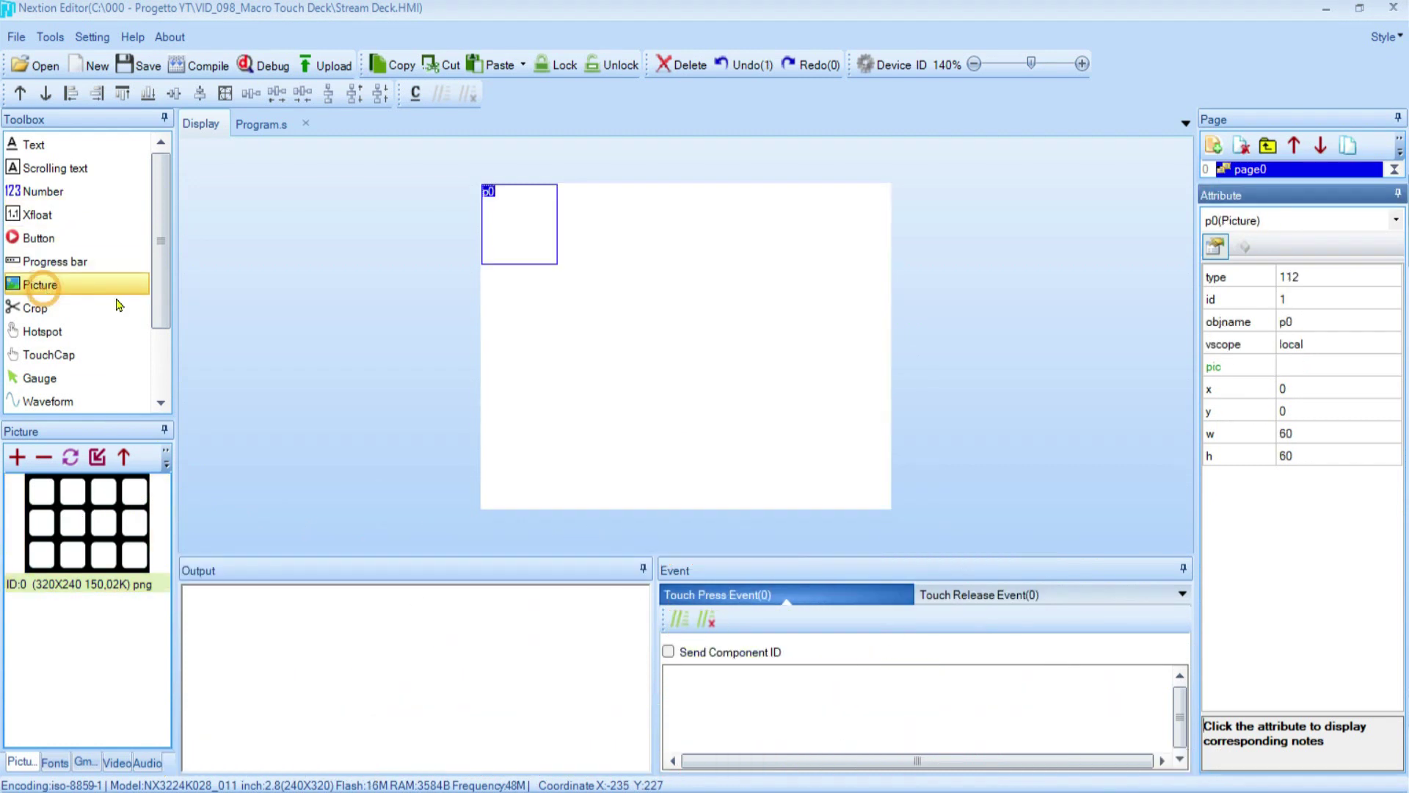
click(1277, 366)
click(1289, 387)
click(742, 264)
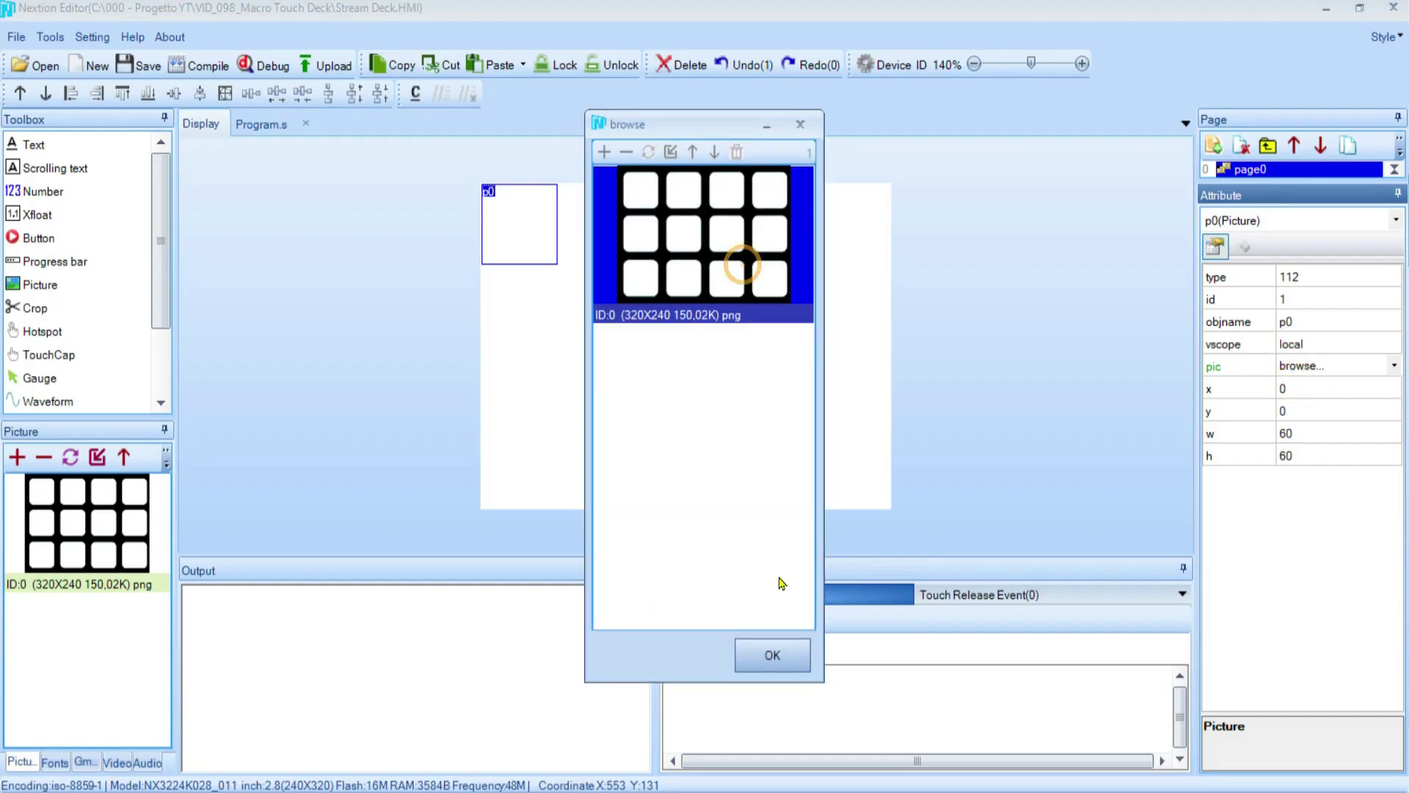
click(775, 665)
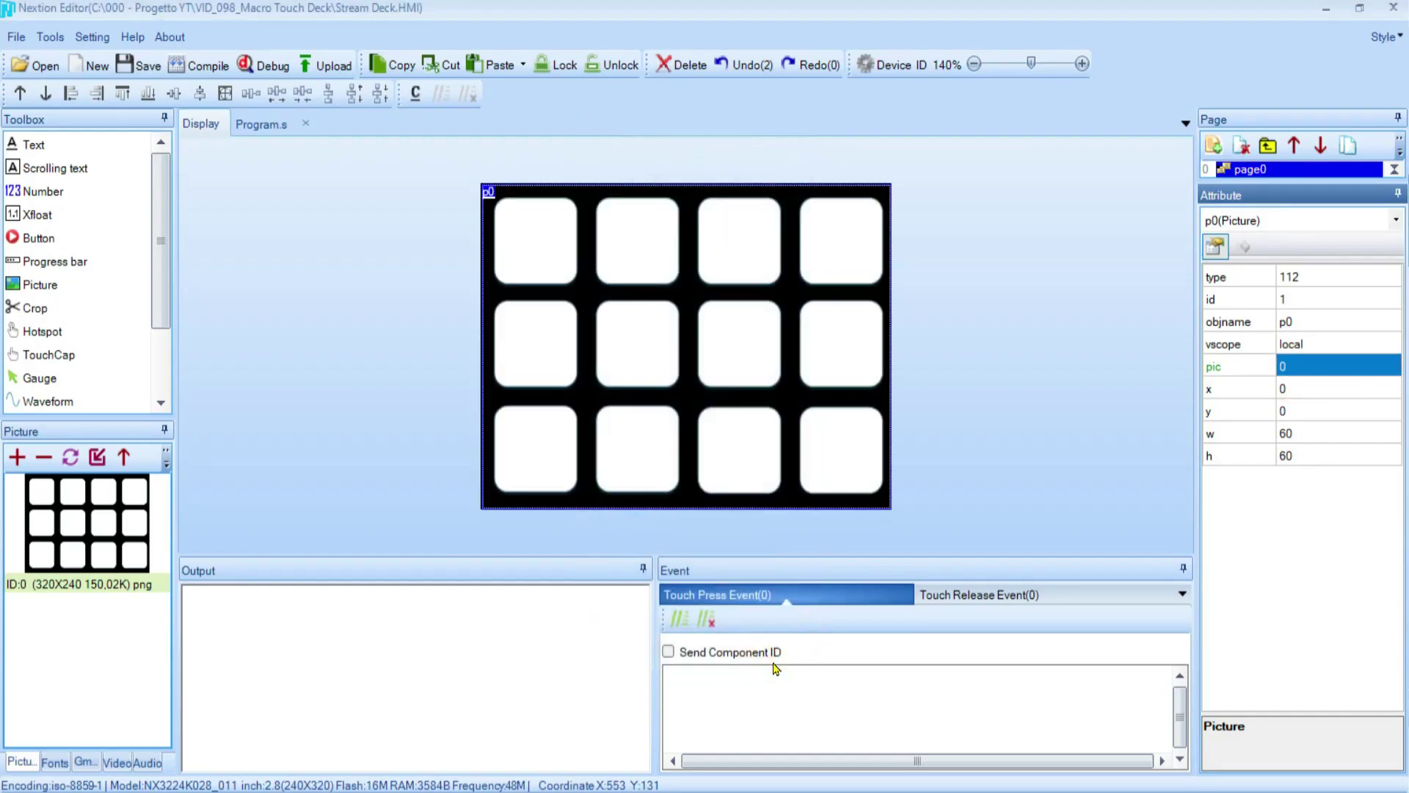
Set up a new Microsoft Sans Serif font in the Font Creator with height 32 and the name MSS_32
click(47, 38)
click(64, 51)
click(591, 232)
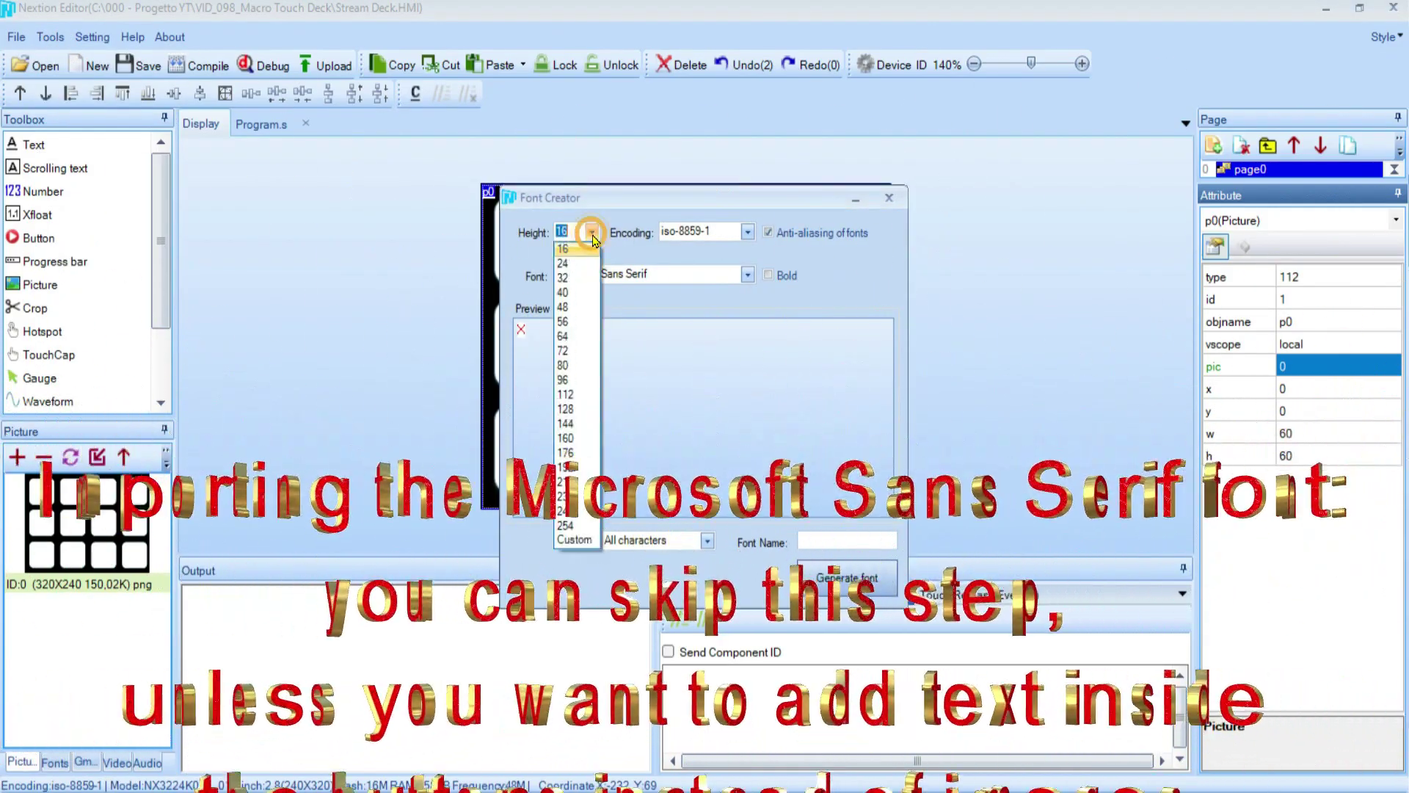
click(585, 278)
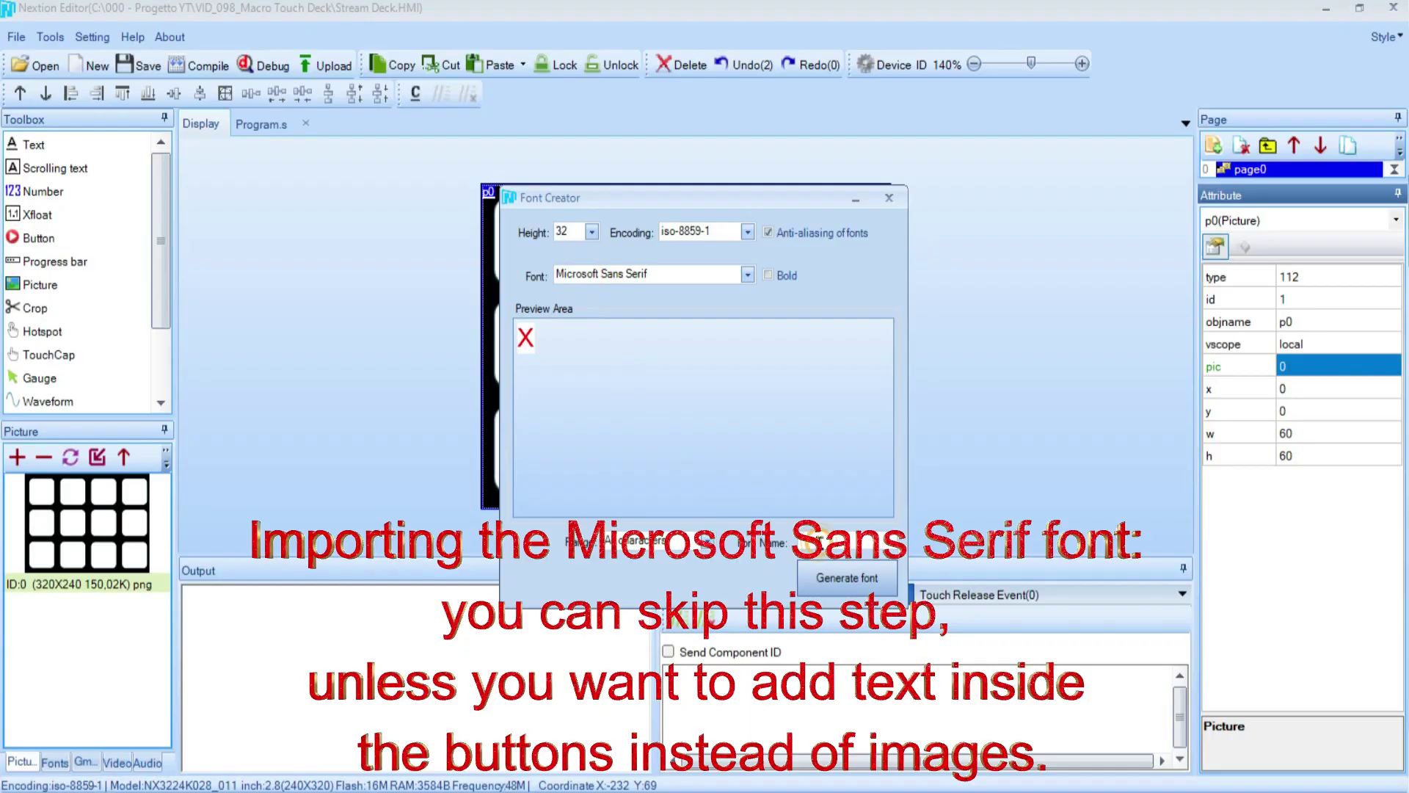
text(MSS_32)
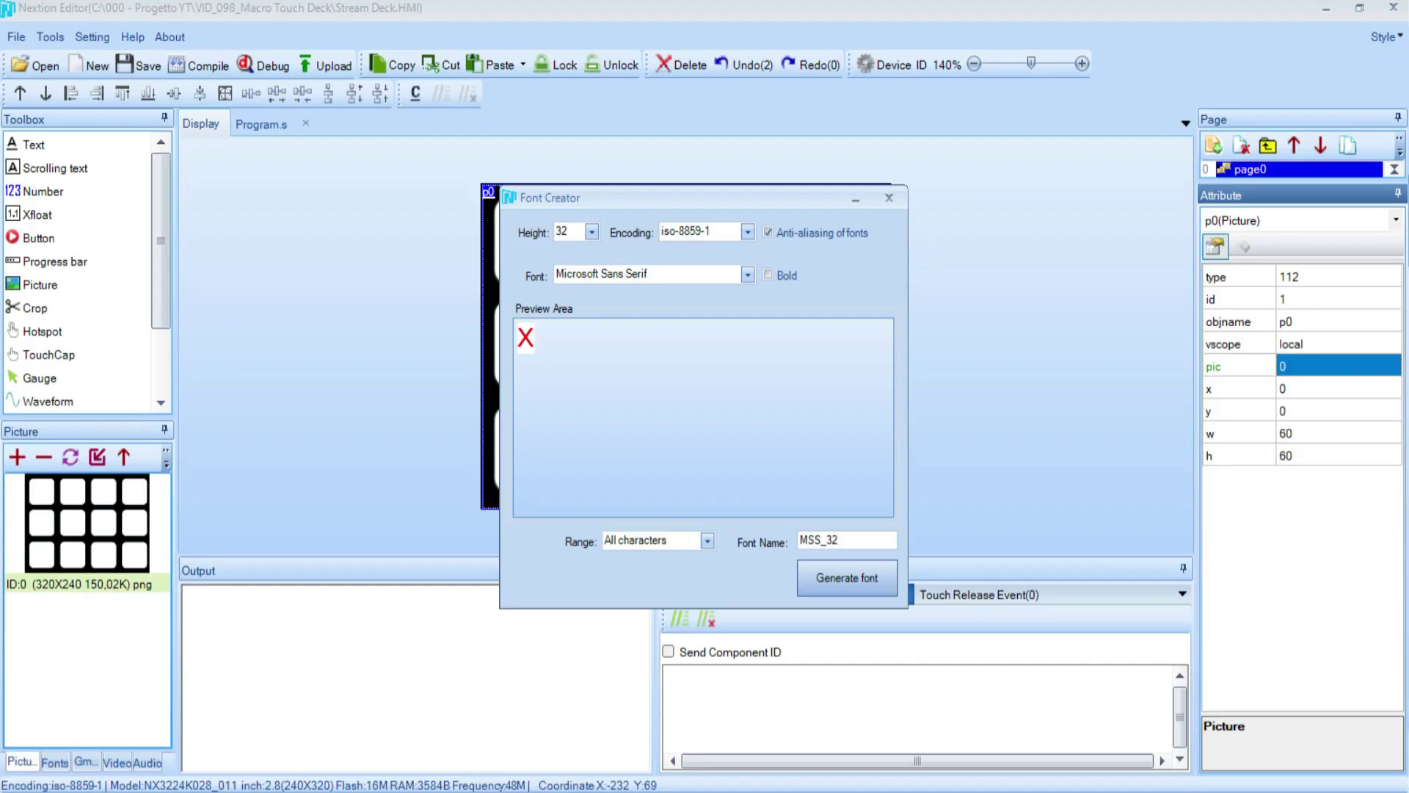
Generate the font, save it as MSS_32.zi in the project folder, and add it to the project
click(847, 579)
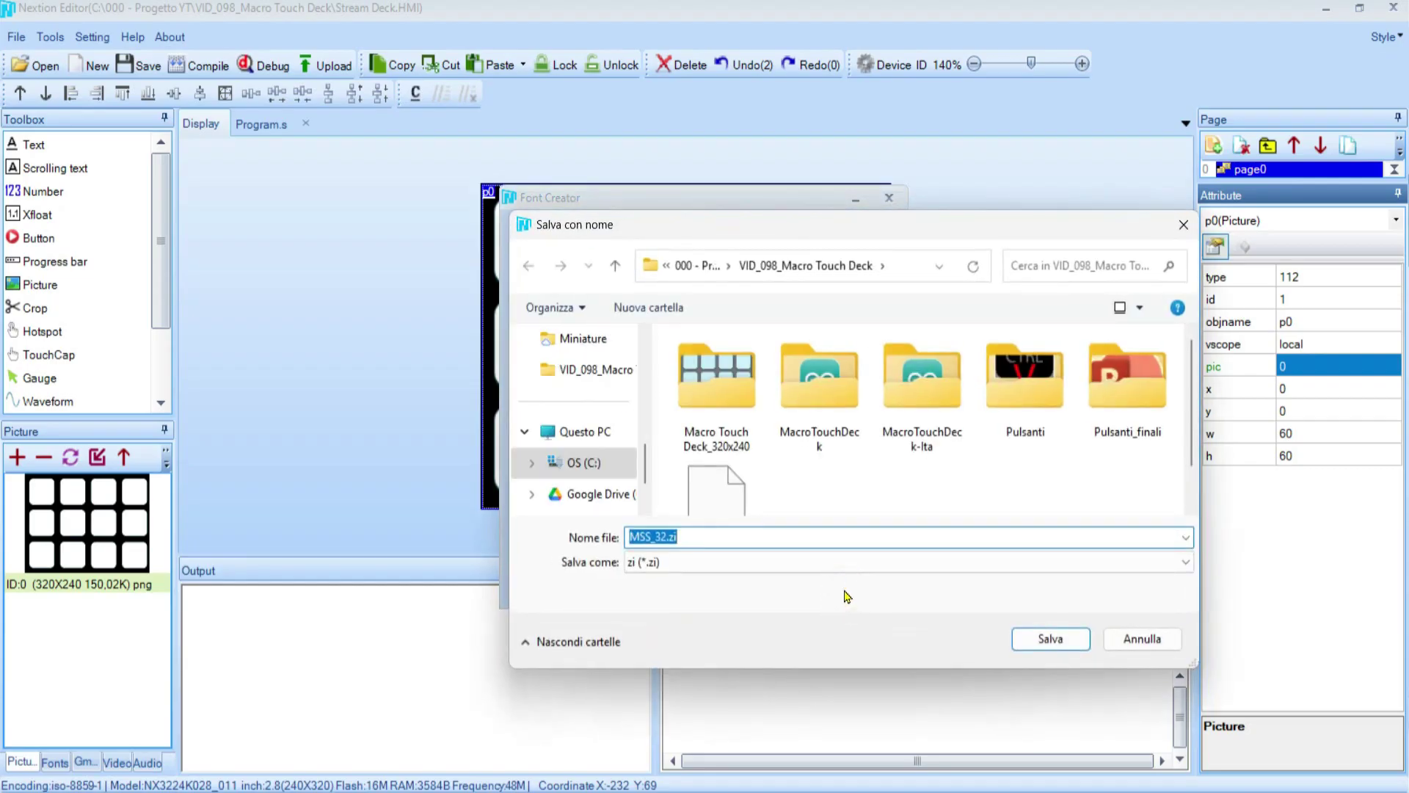
click(1050, 639)
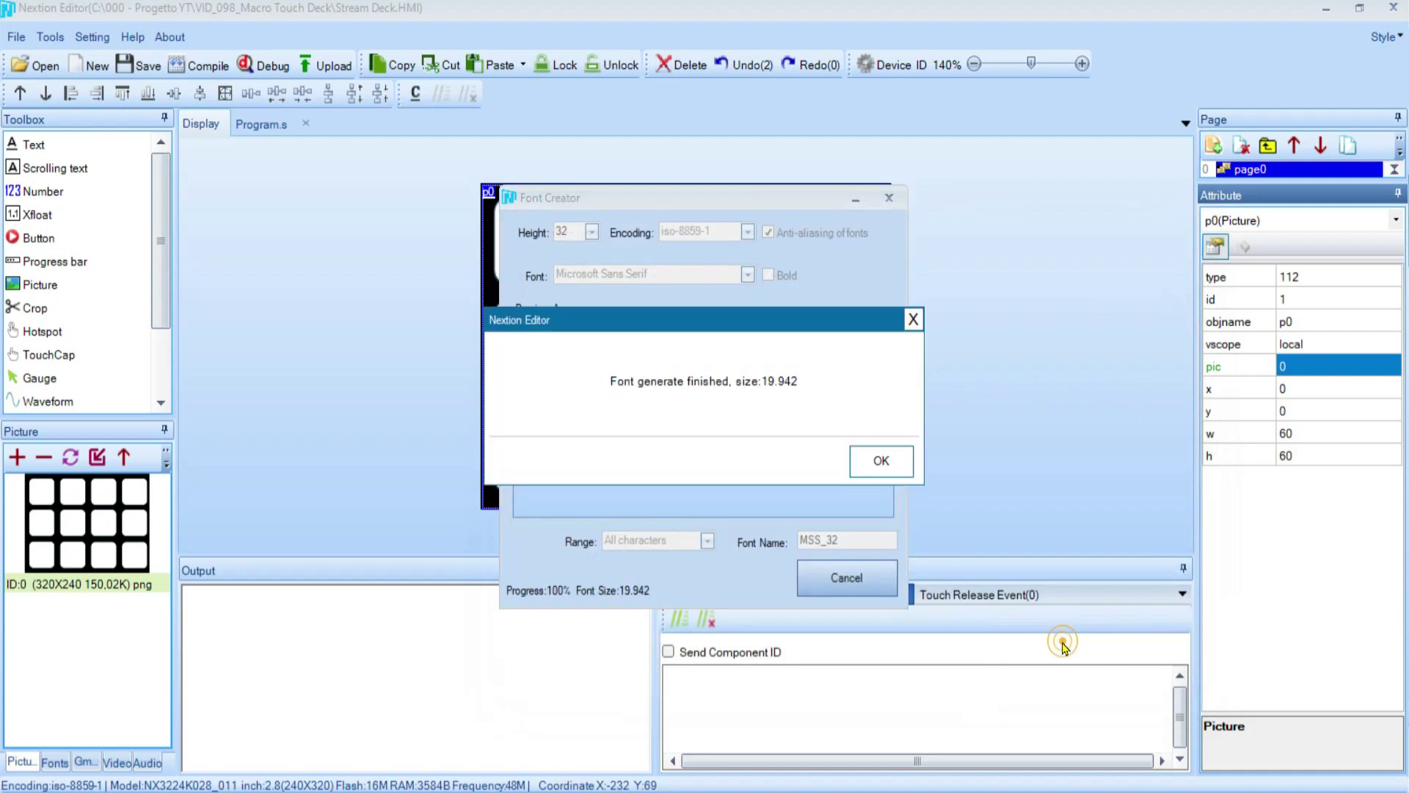
click(885, 467)
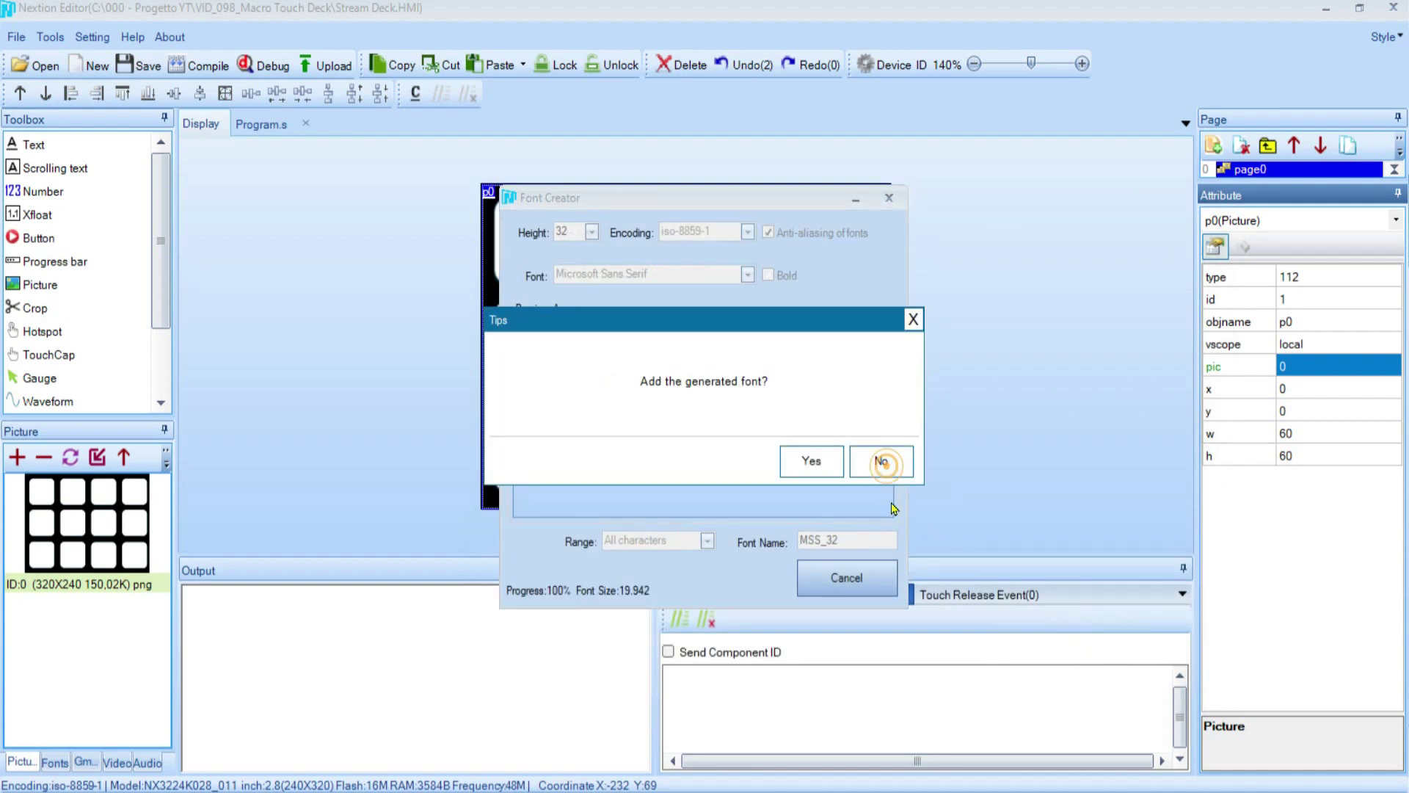
click(830, 474)
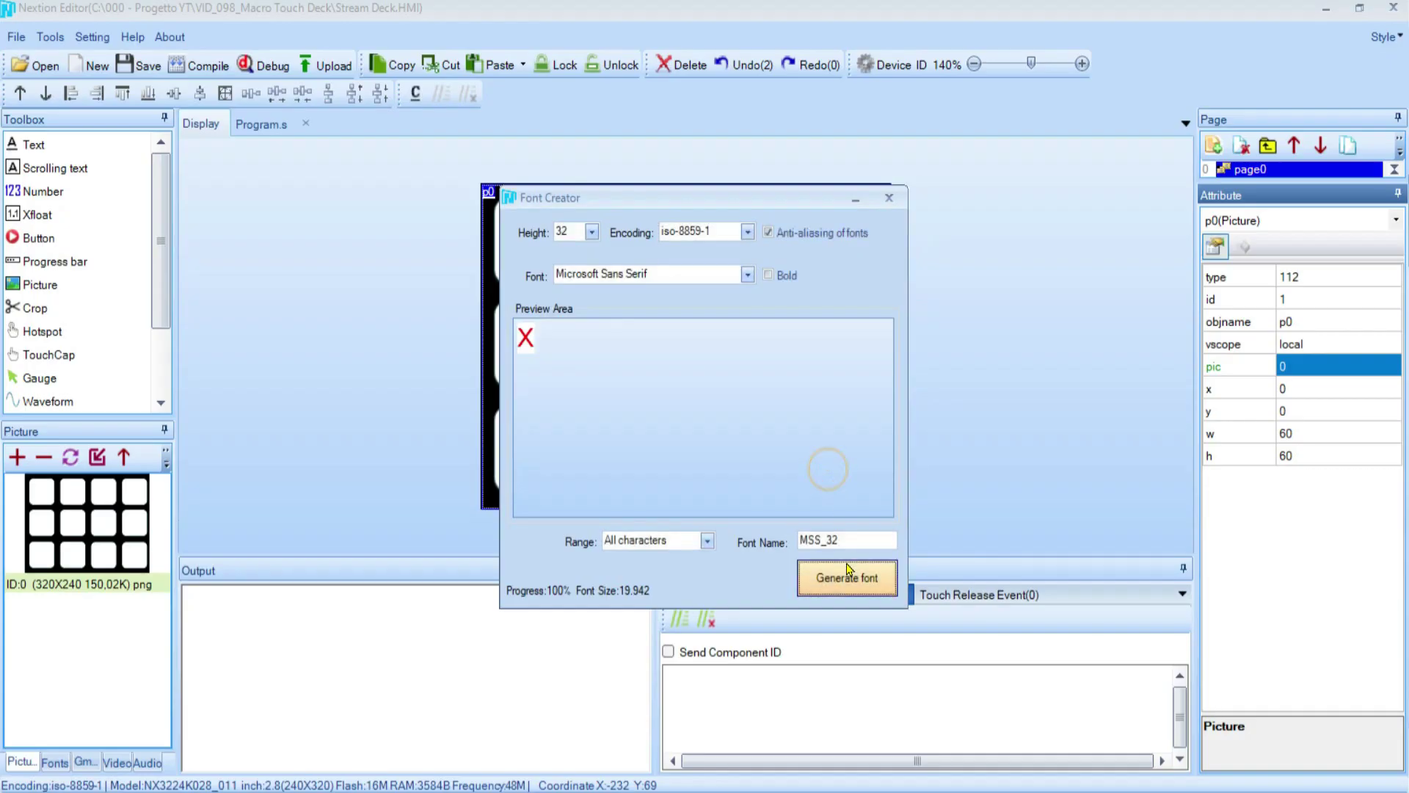
click(888, 198)
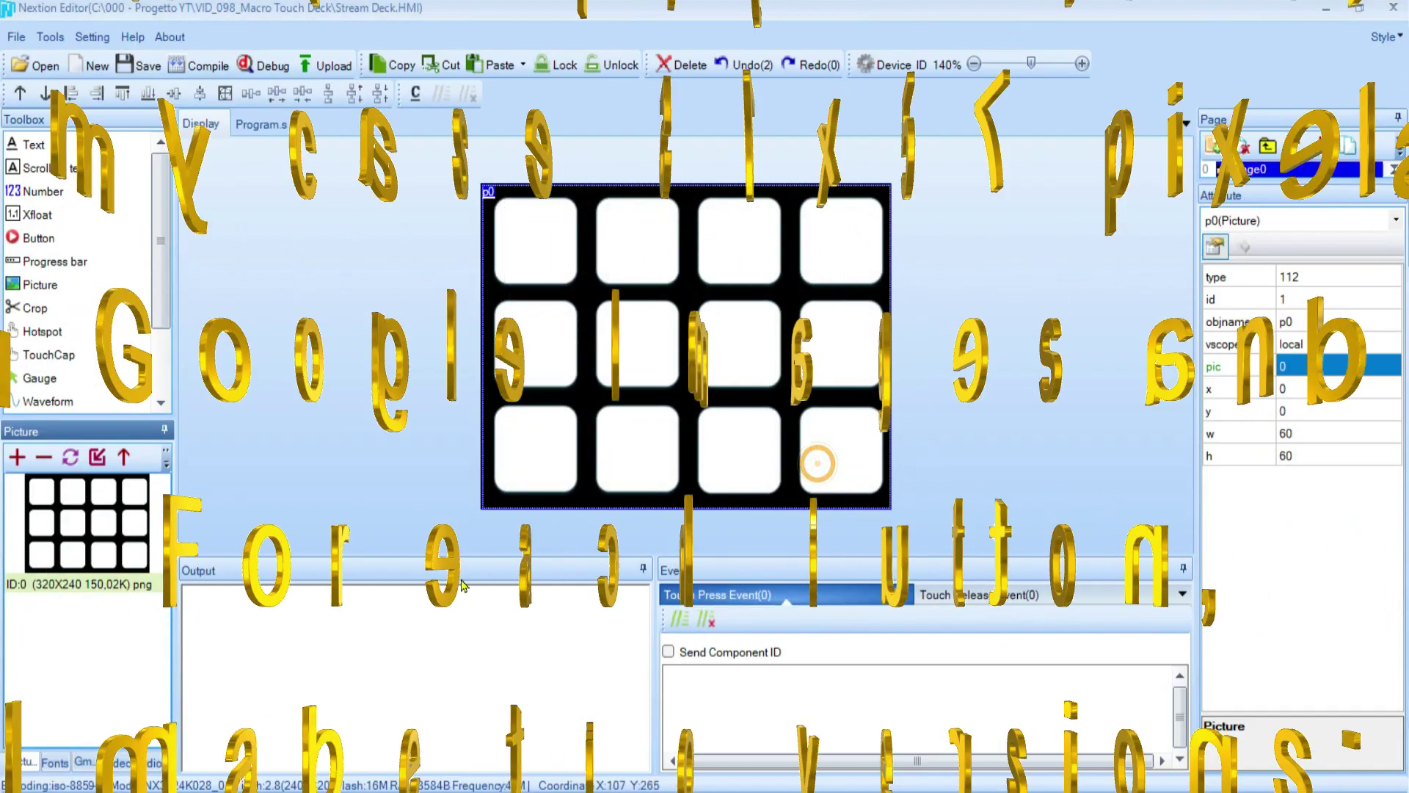
Import all the light and dark button icons, b10_c.png through b0_c.png, from the Pulsanti_finali folder
click(19, 460)
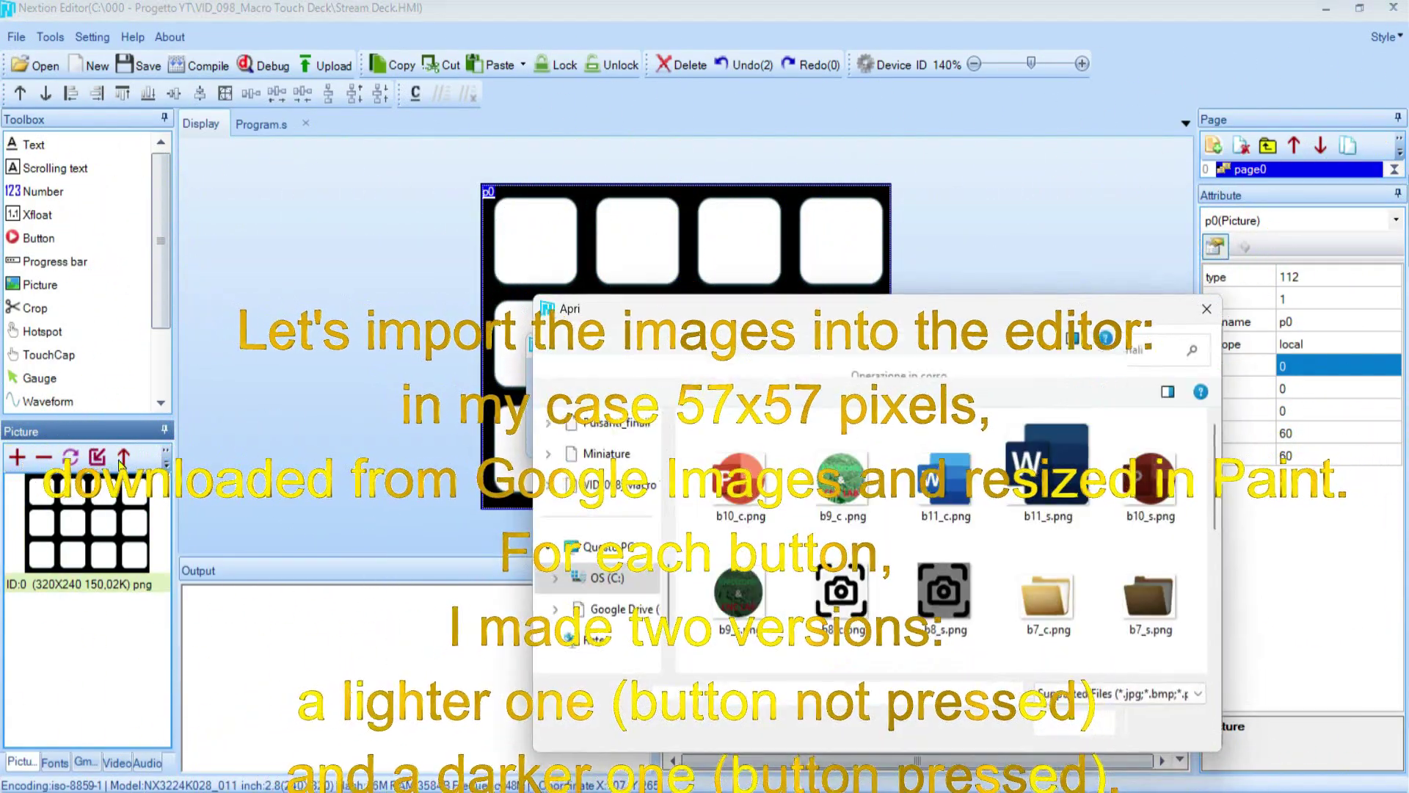
click(767, 499)
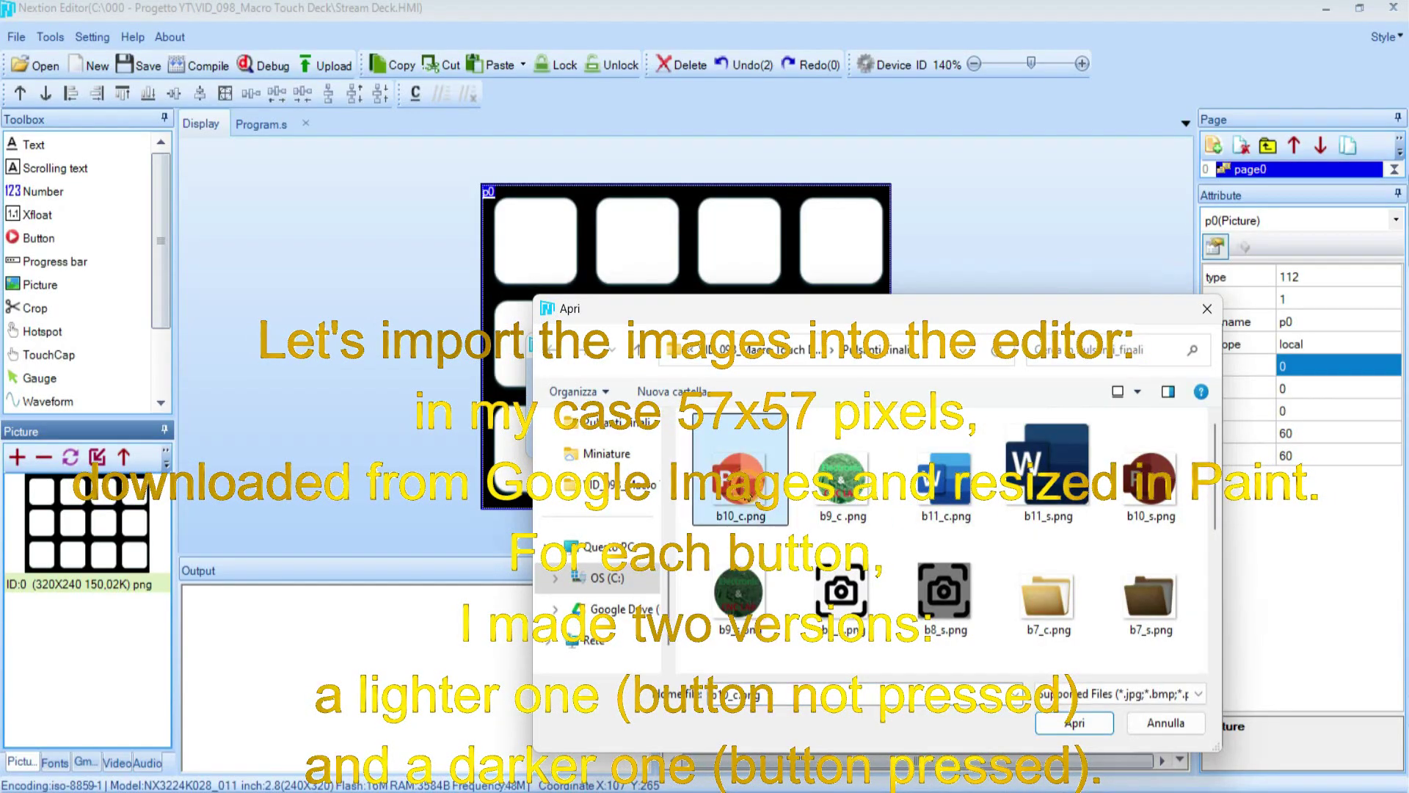
scroll(781, 543, down, 3)
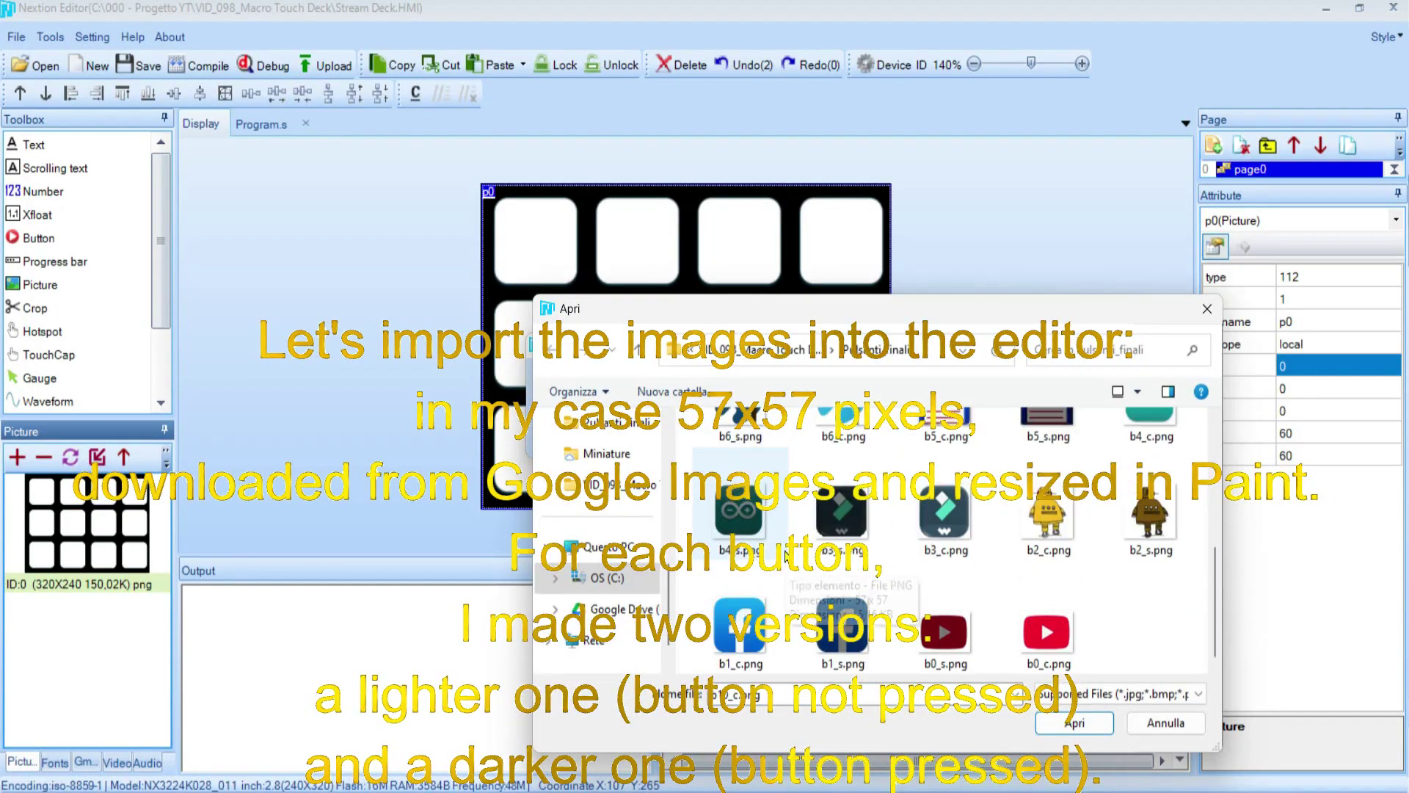
shift+click(1048, 635)
click(1073, 724)
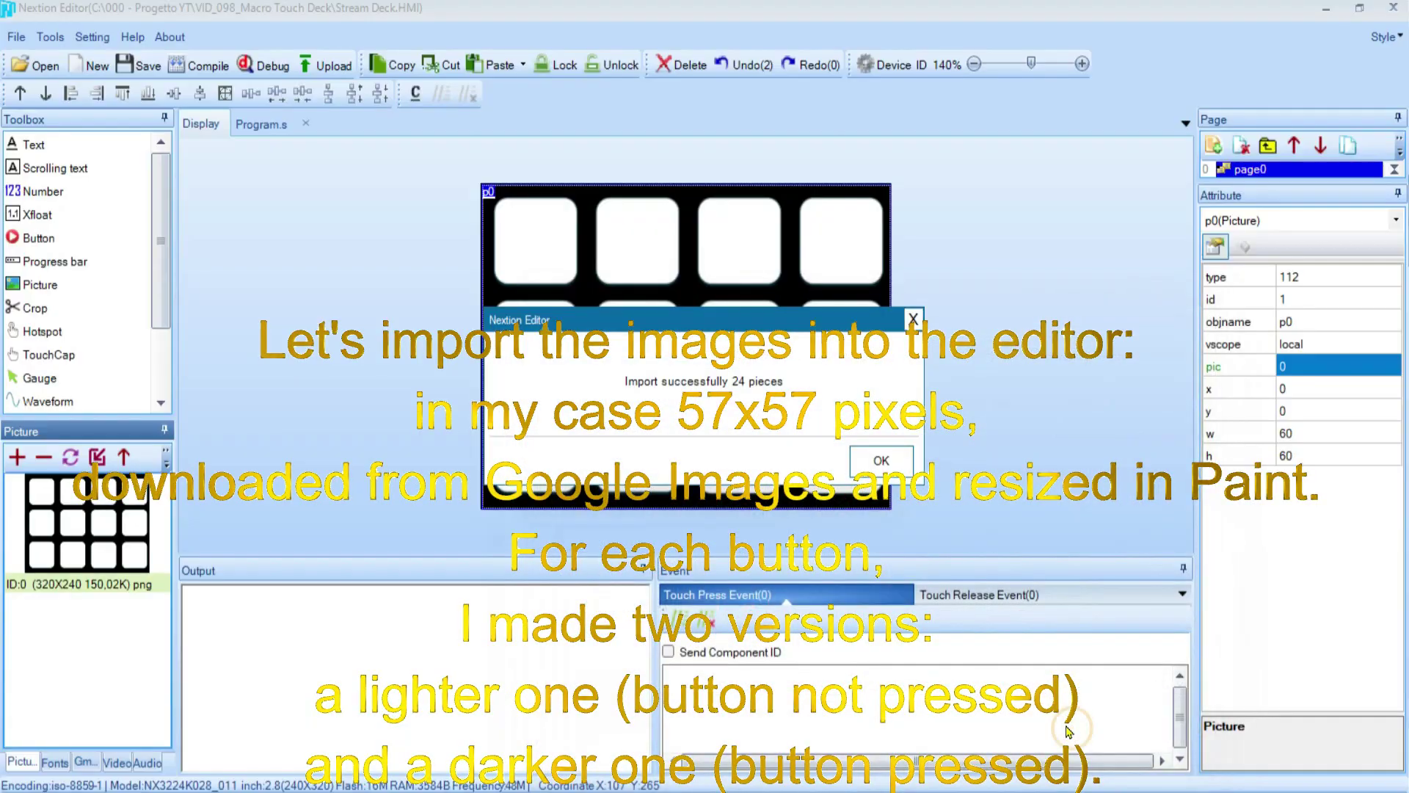
key(Return)
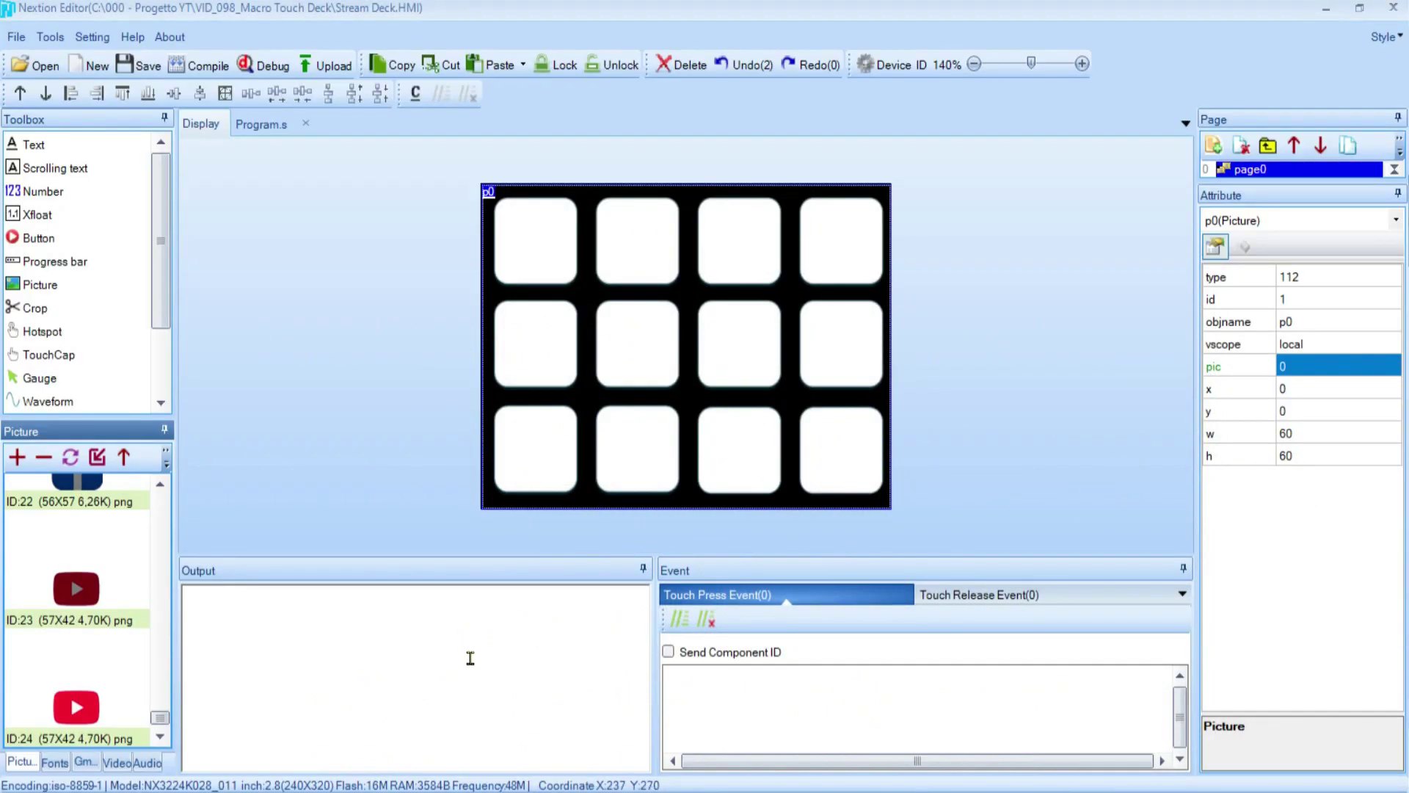
Add a Button component to page0 and clear its default text
click(38, 241)
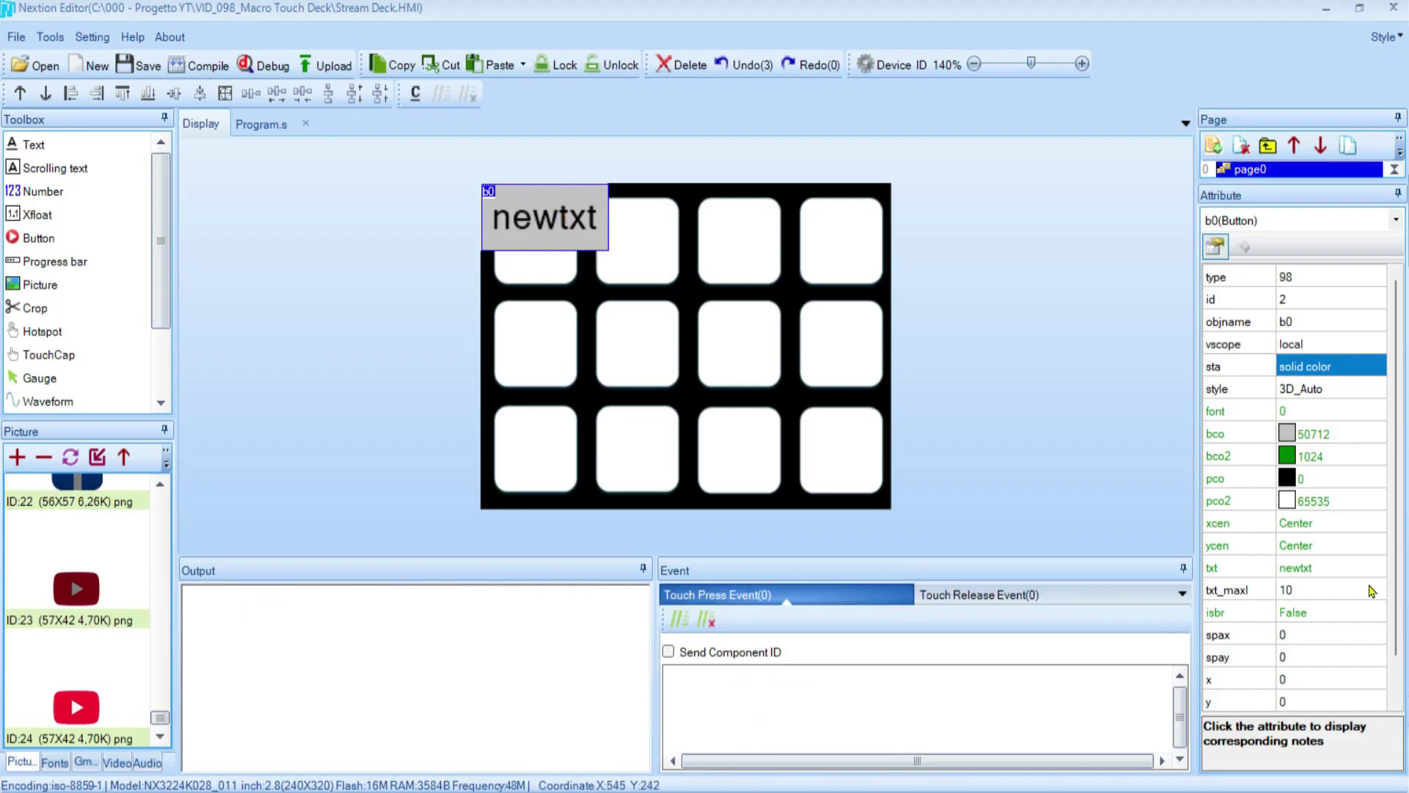
click(1325, 567)
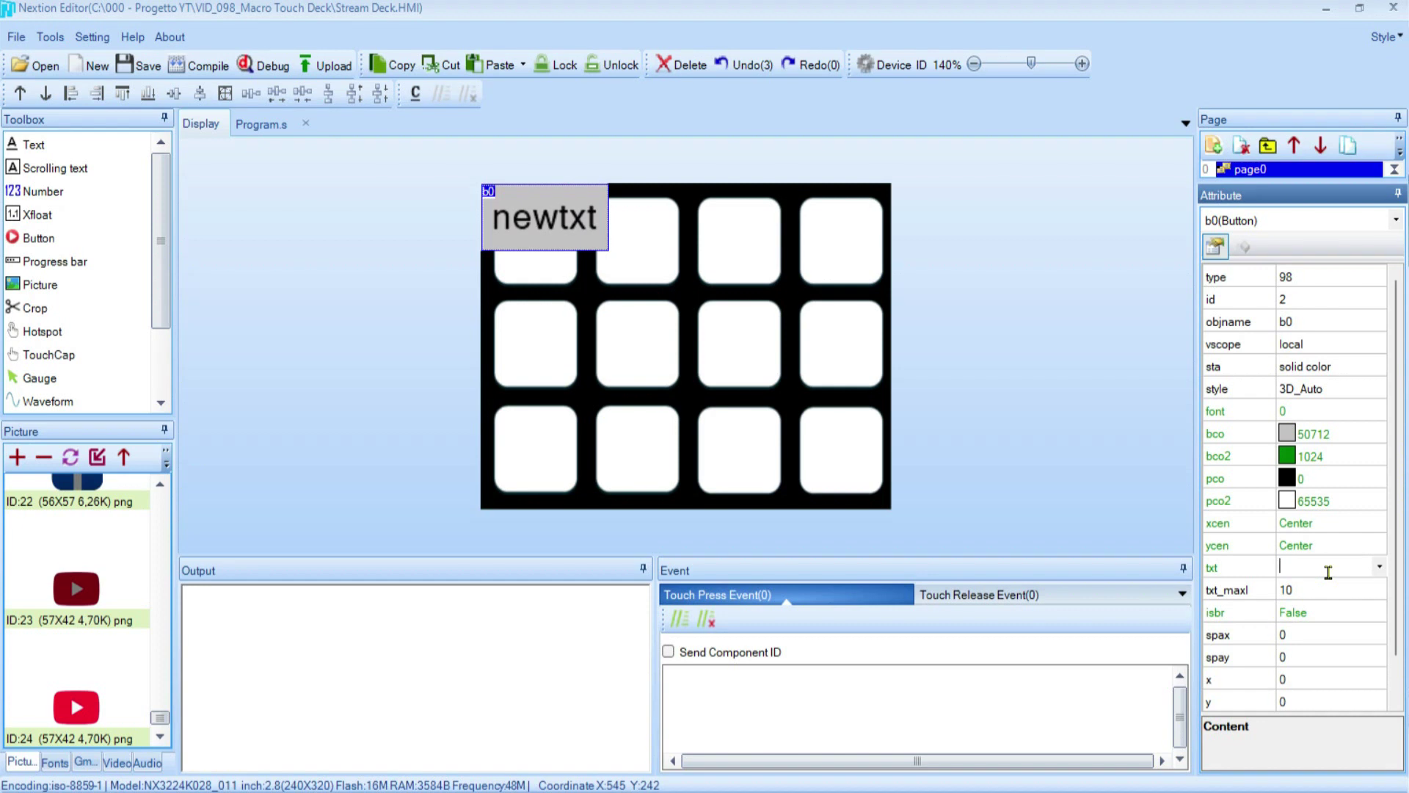
key(Return)
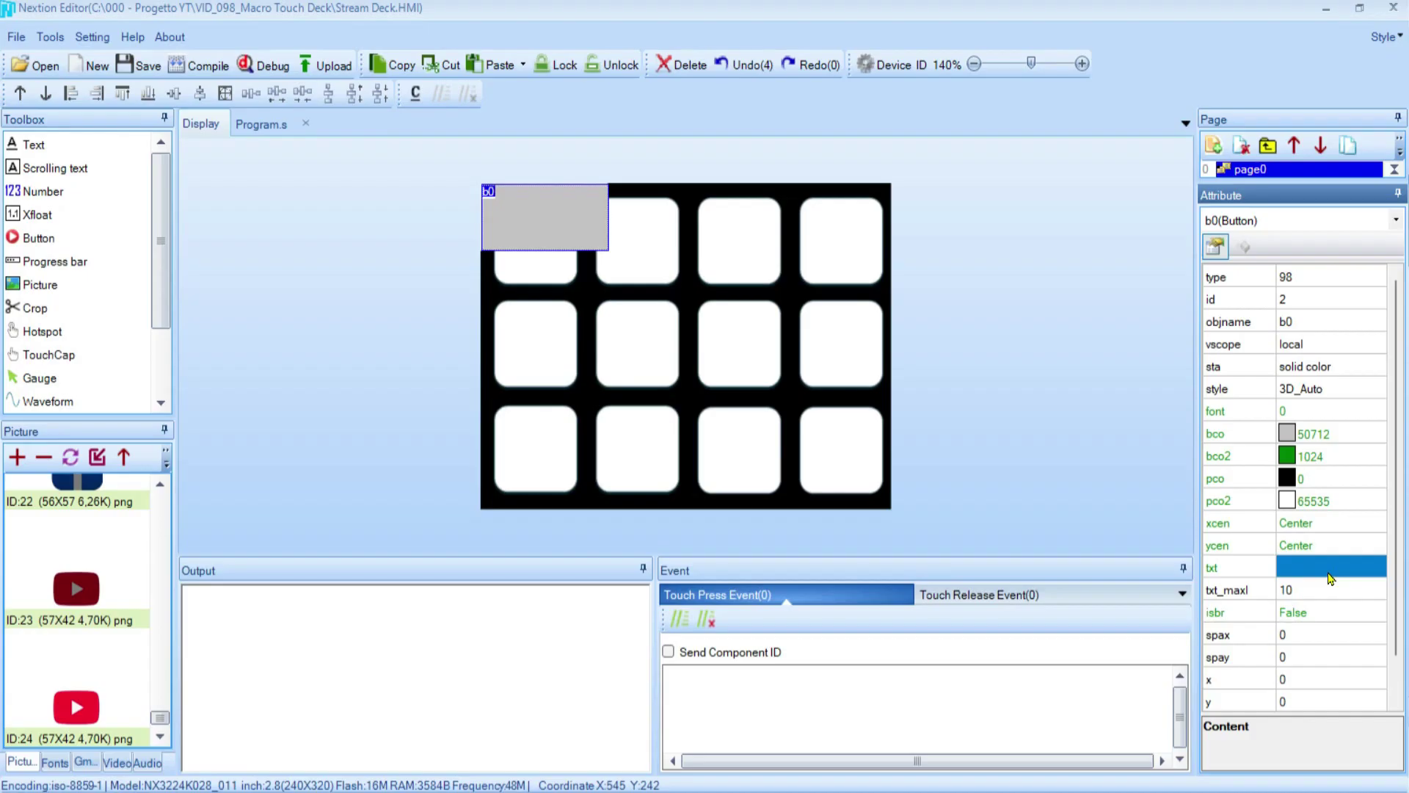
Move the new button onto the first grid cell and set its objname to btn01
drag(550, 220, 560, 246)
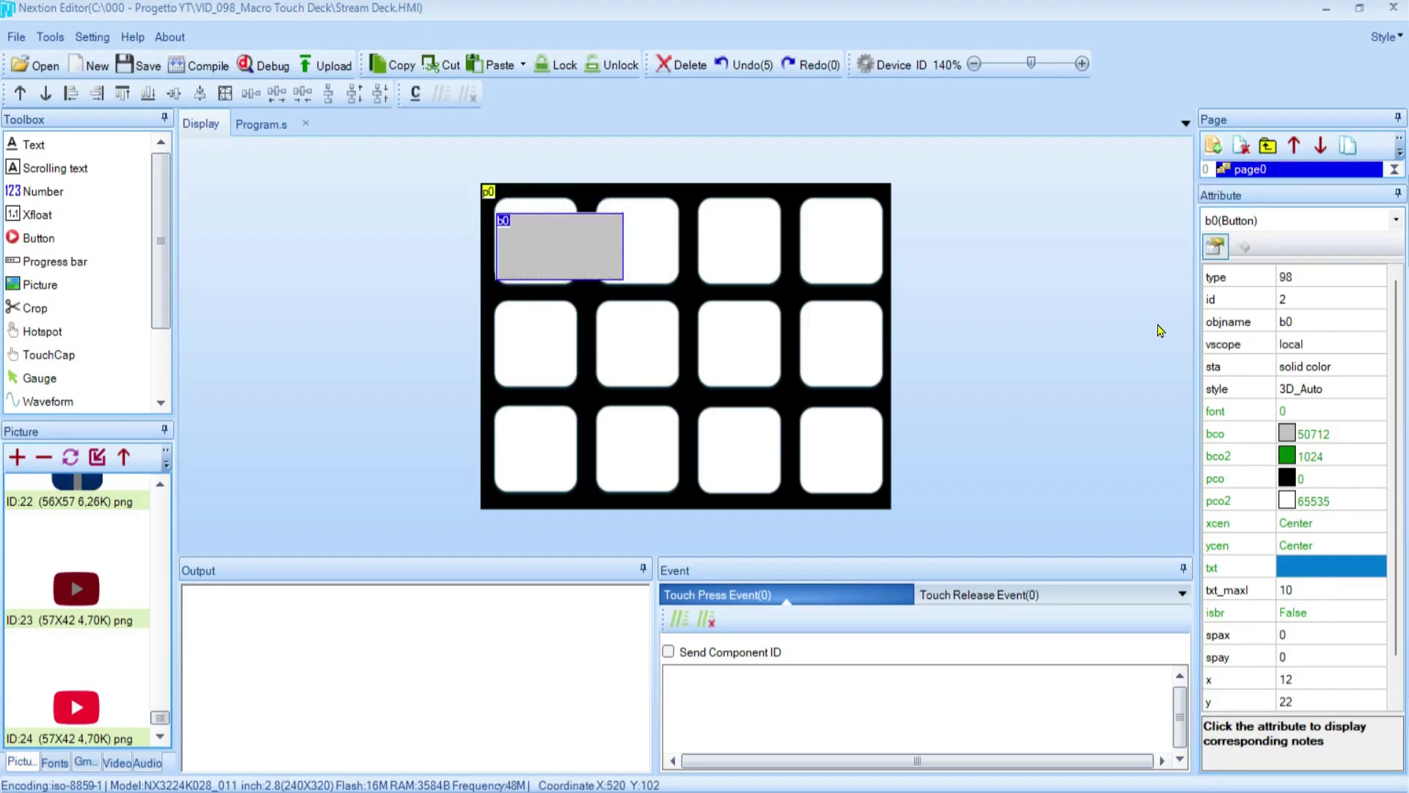
click(1285, 325)
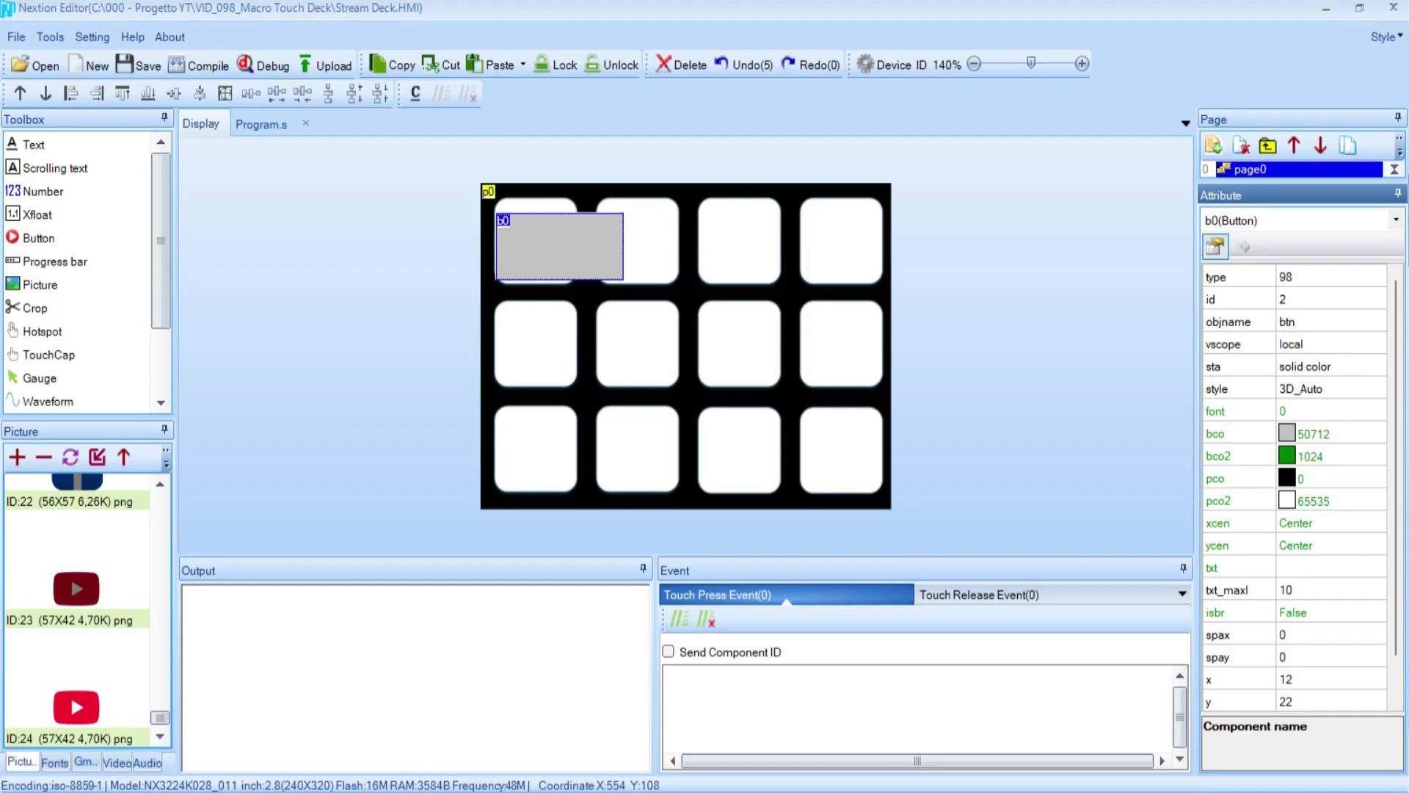
text(btn01)
key(Return)
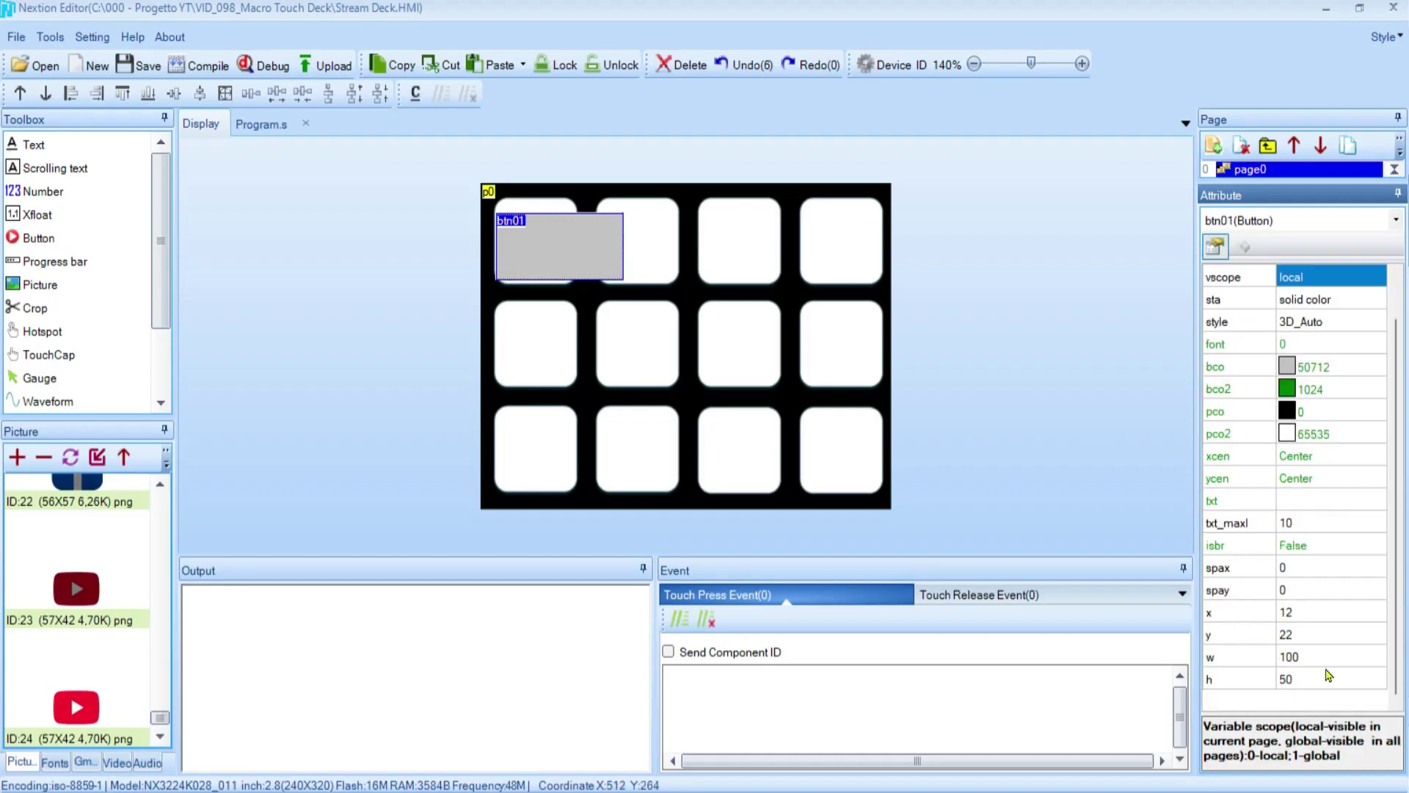
Set btn01's width and height to 57 and change its background fill (sta) to image
click(1318, 660)
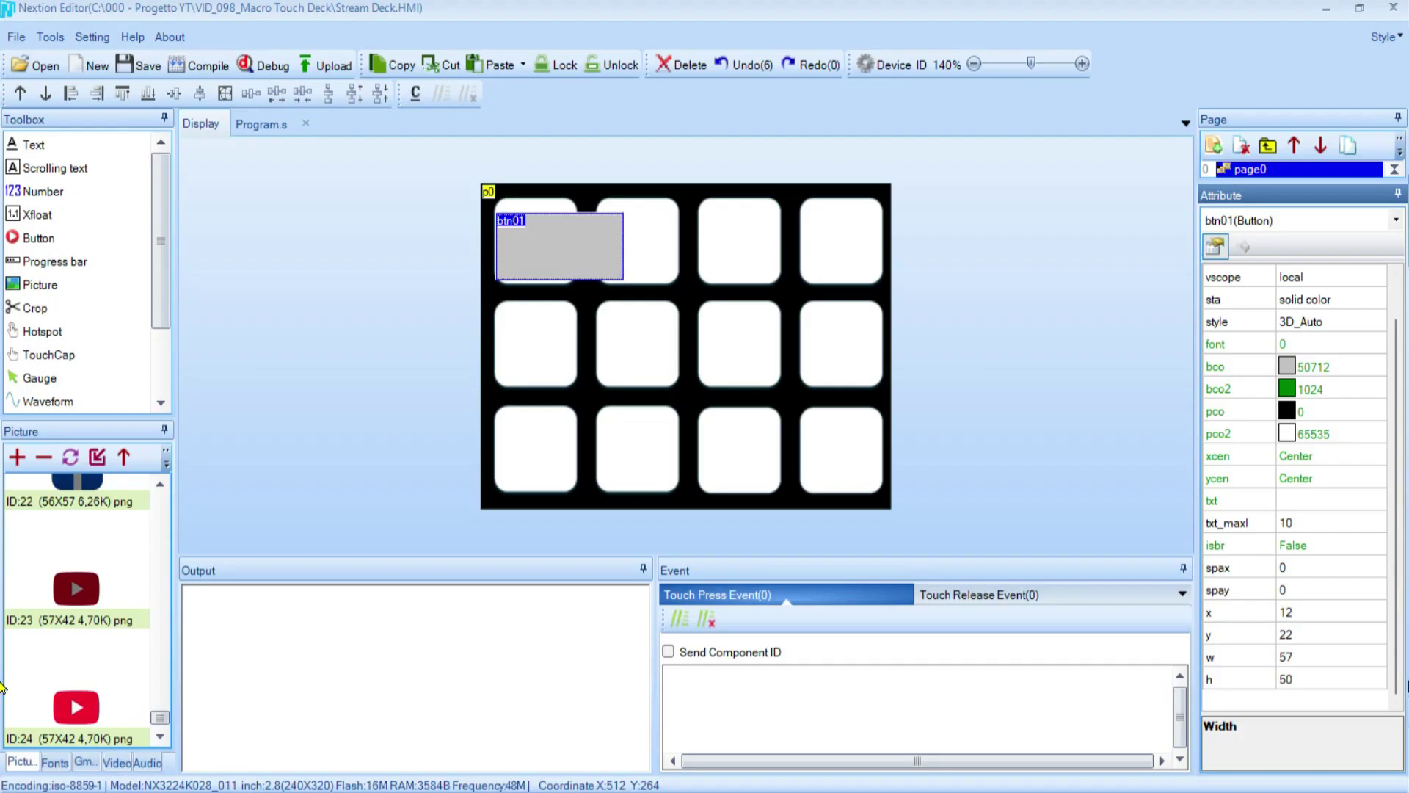
text(57)
click(1305, 678)
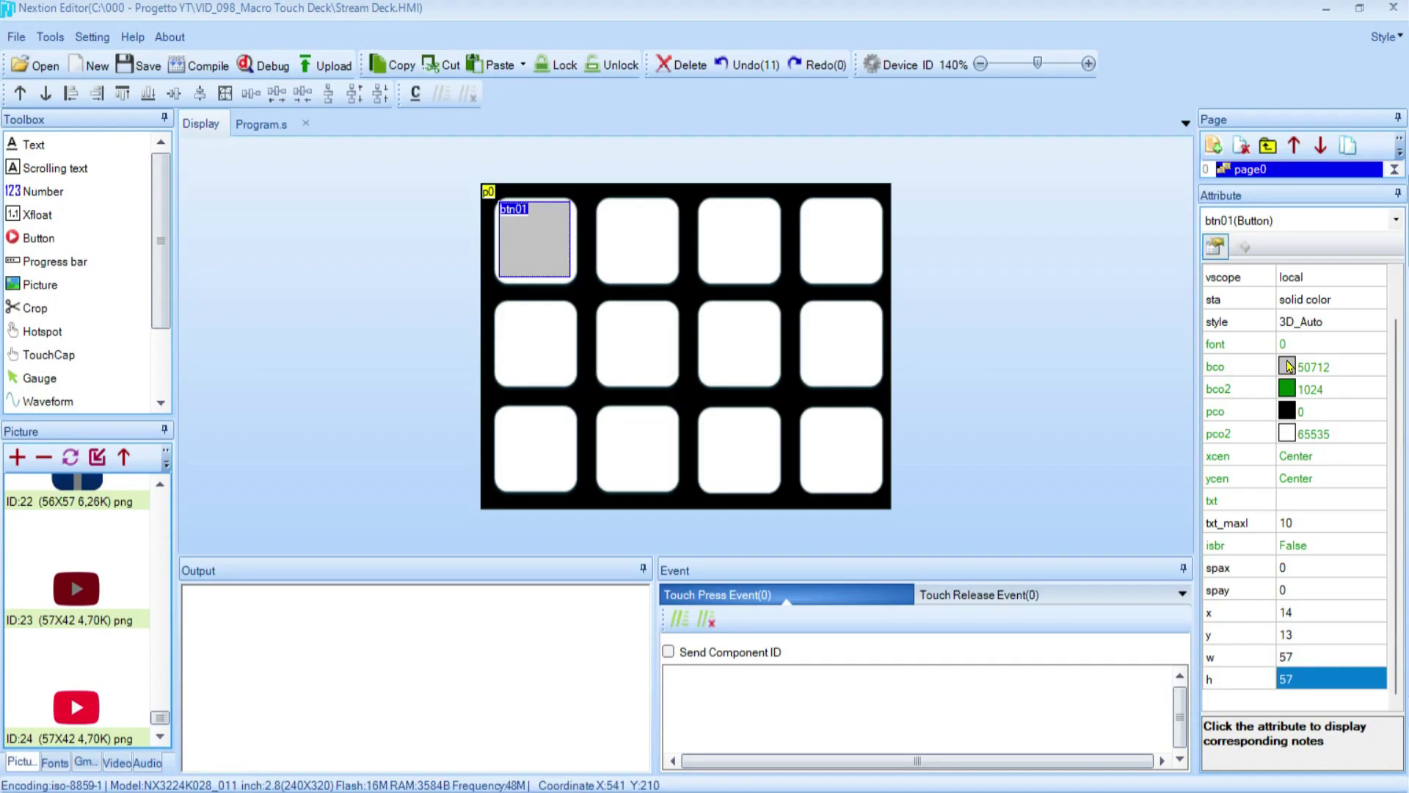
click(1318, 302)
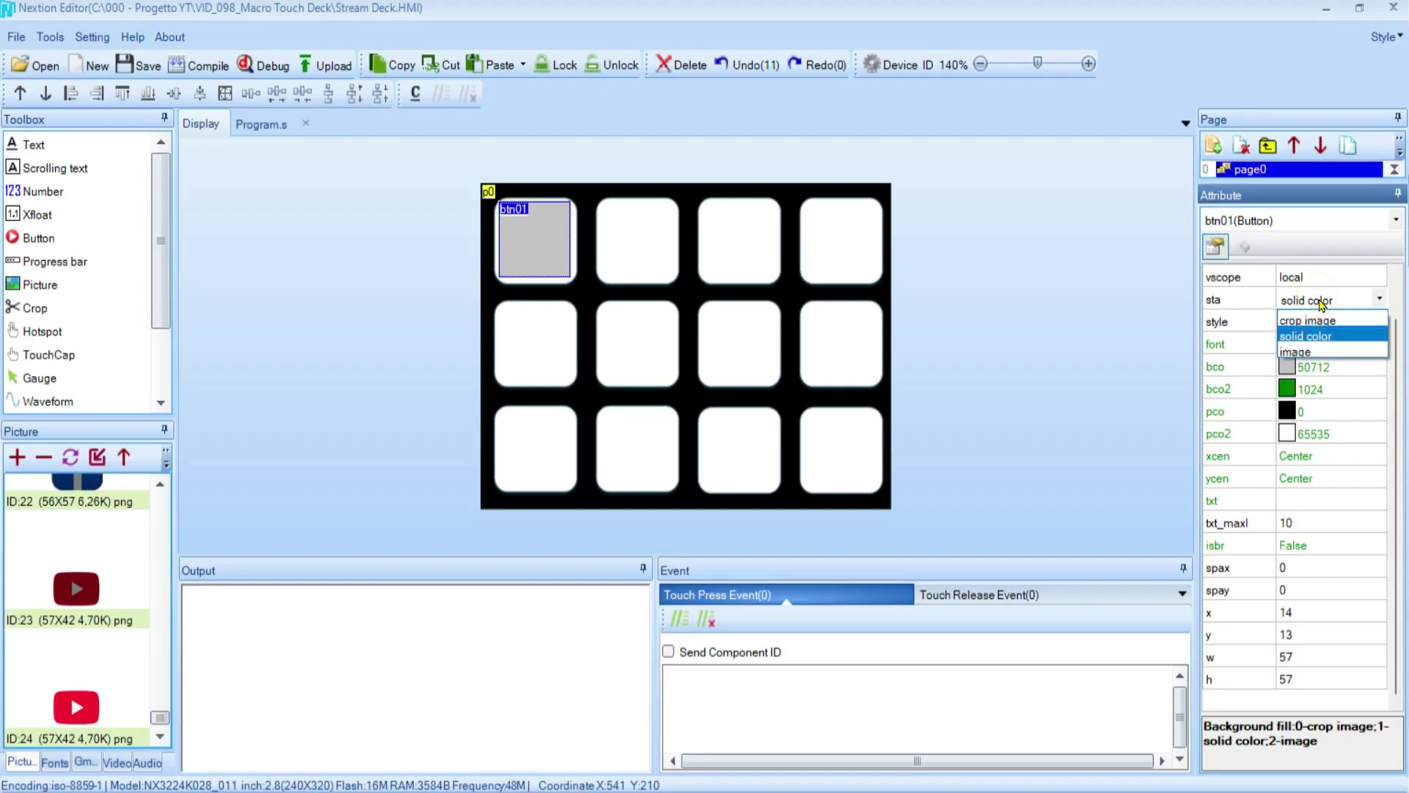
click(1325, 352)
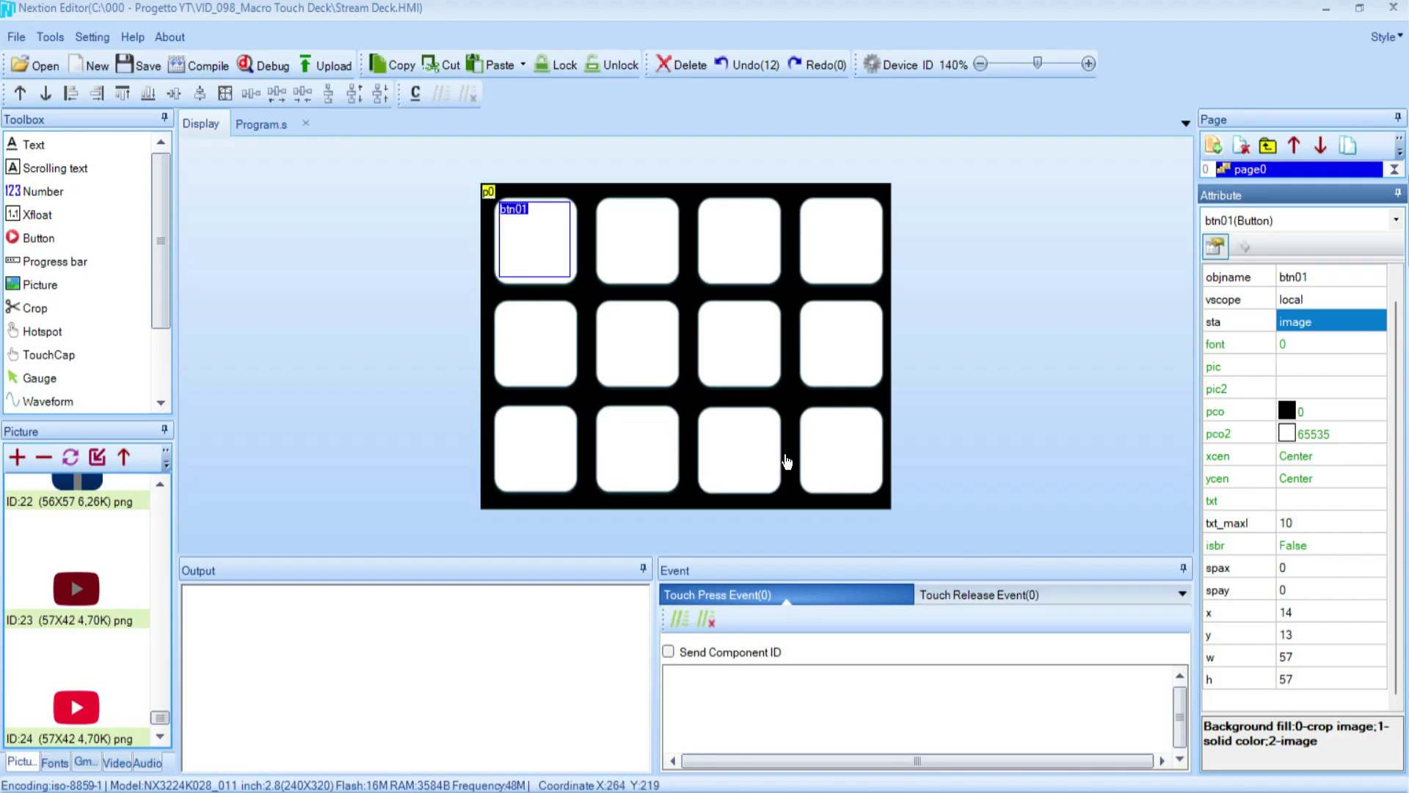
Save the project
click(544, 273)
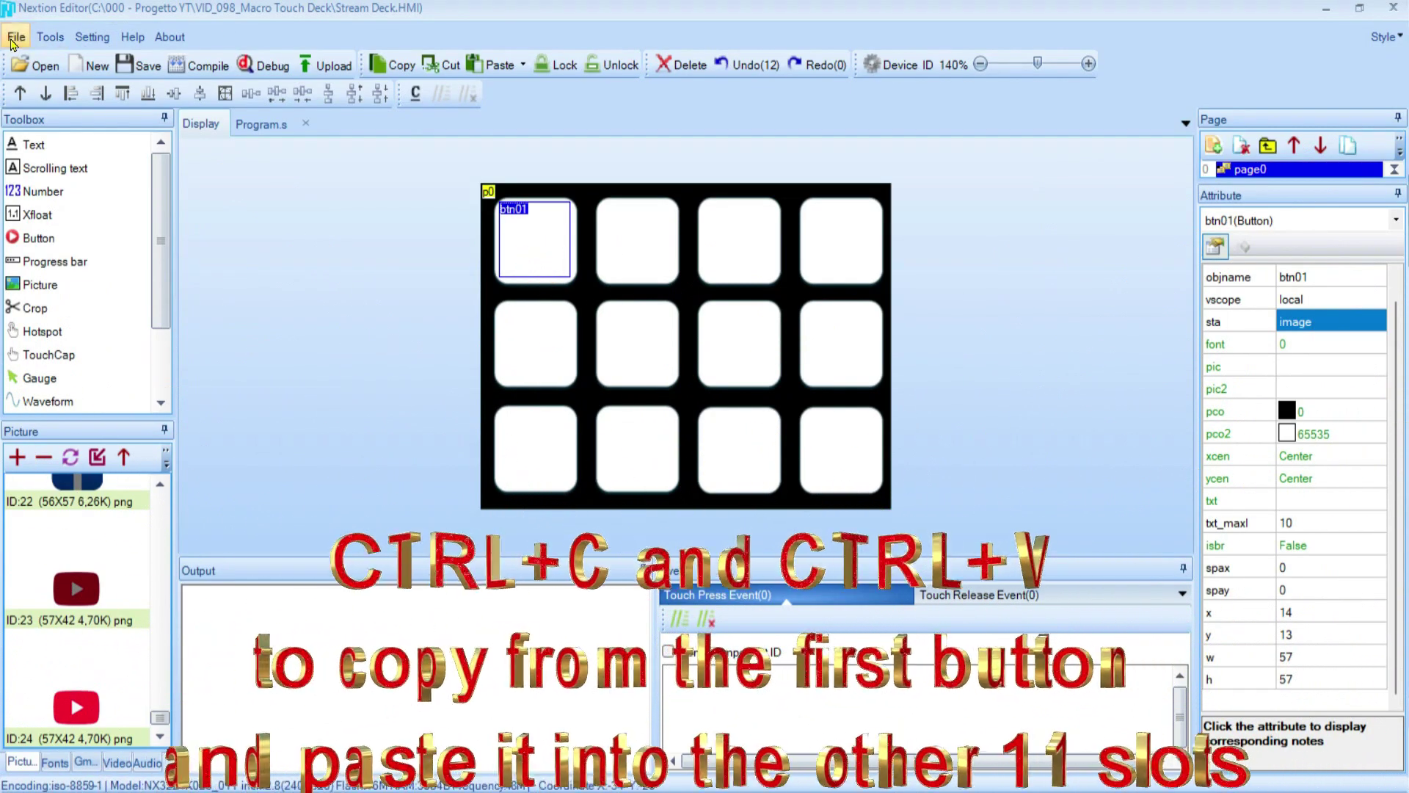
click(15, 37)
click(33, 113)
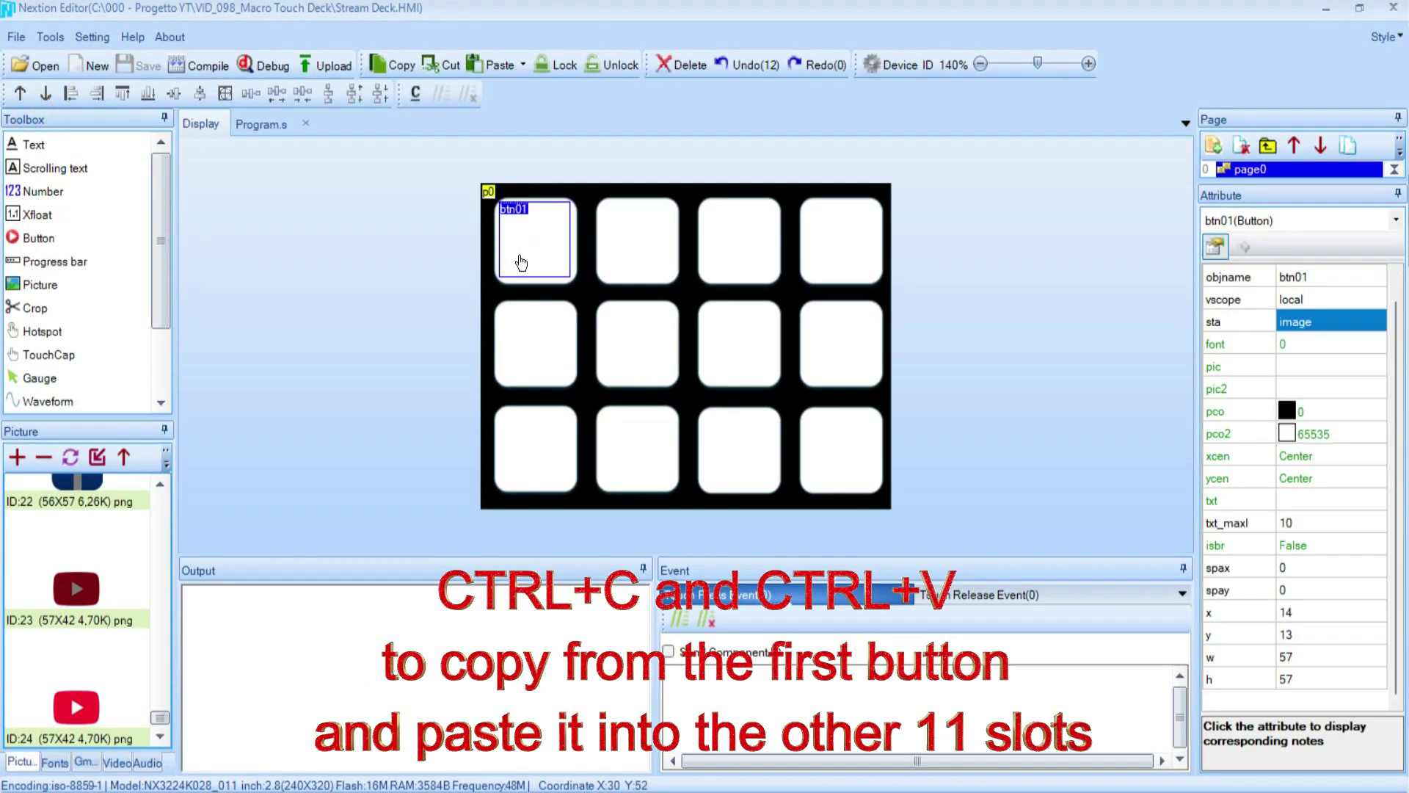
key(ctrl+v)
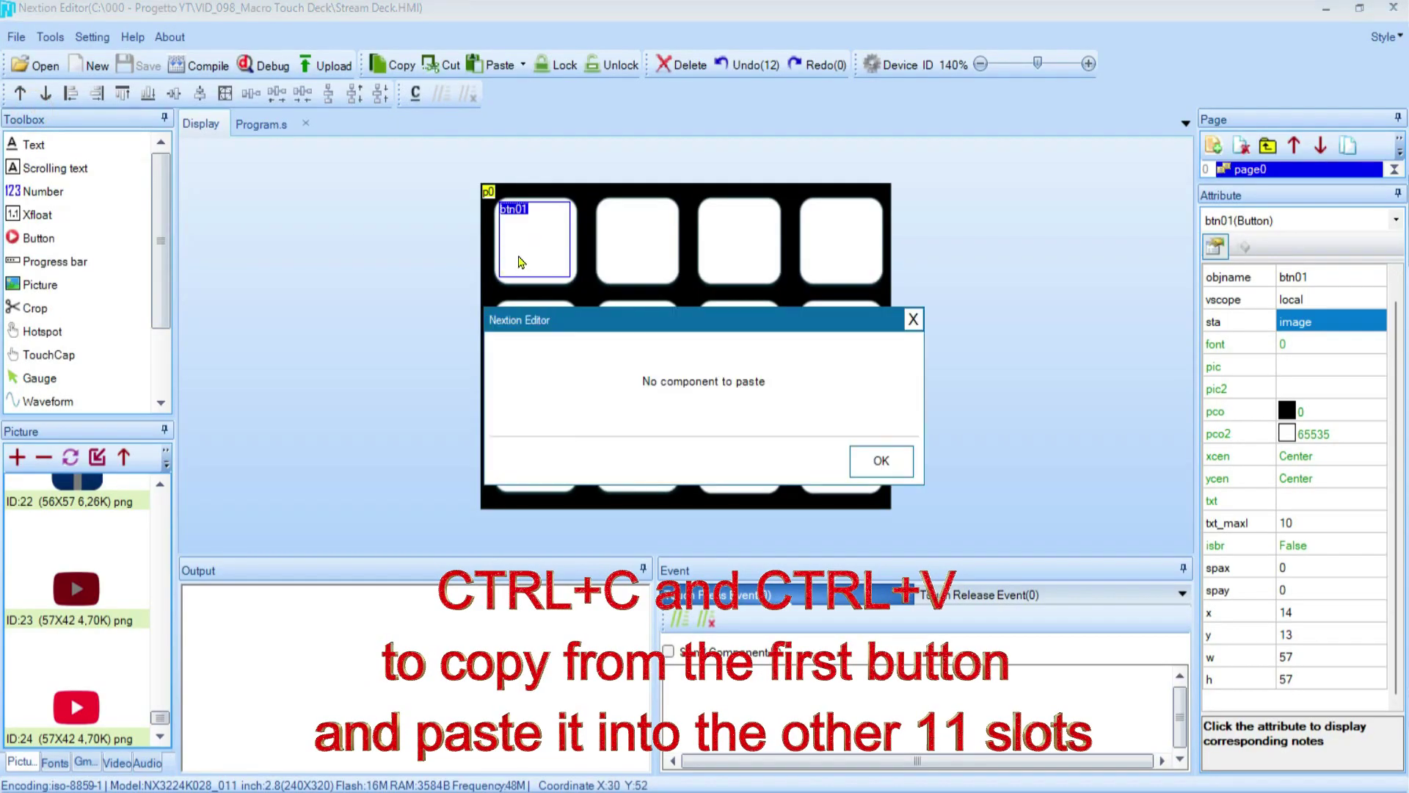
click(869, 462)
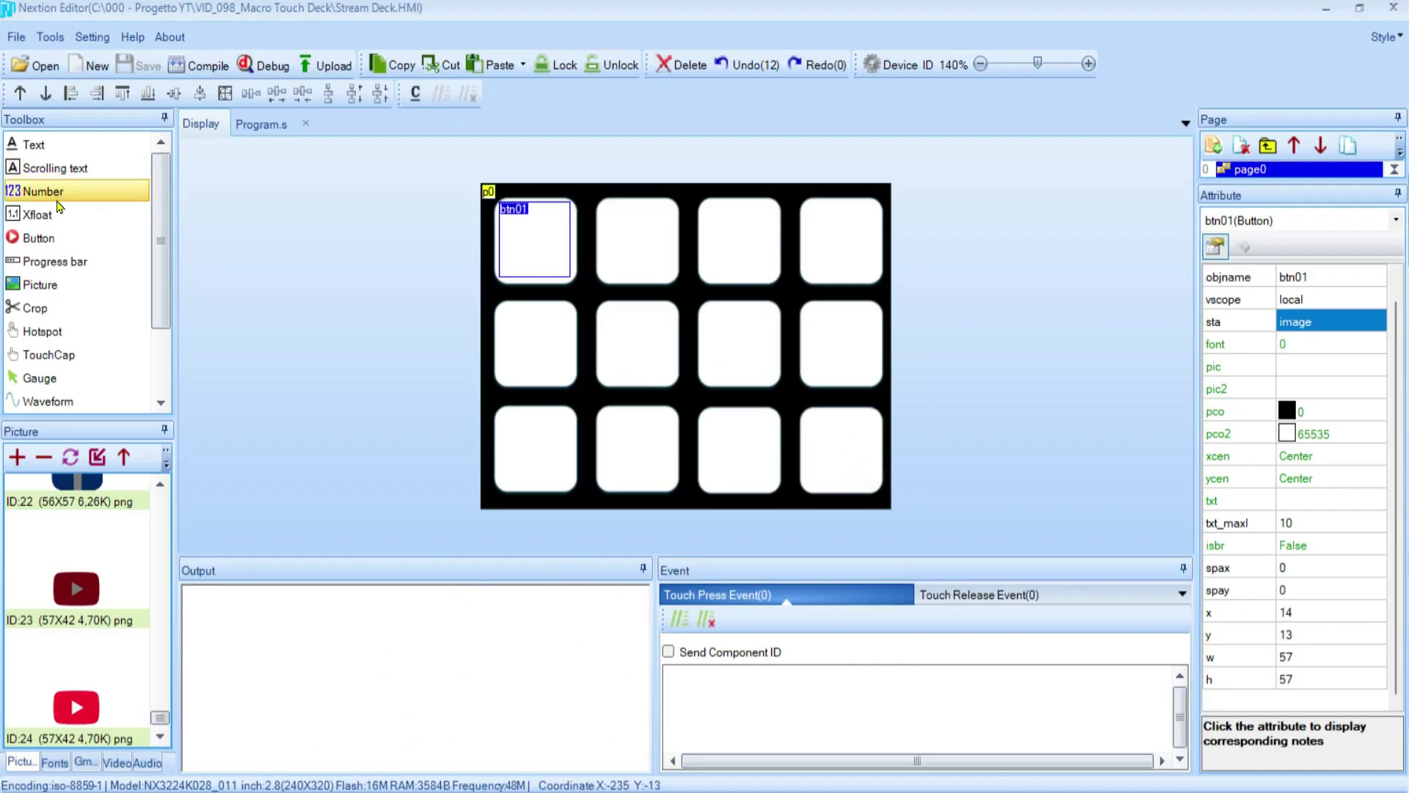
click(41, 237)
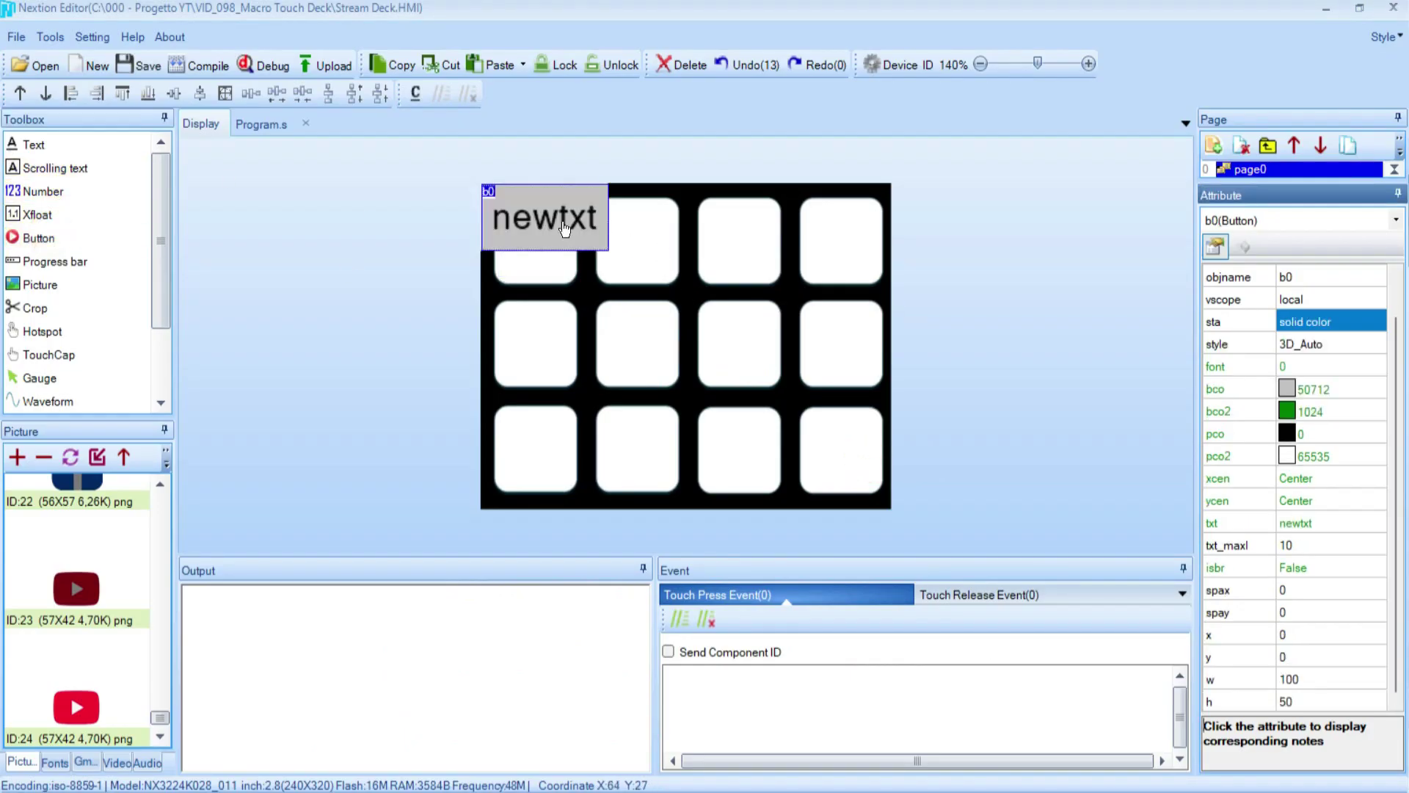
key(Delete)
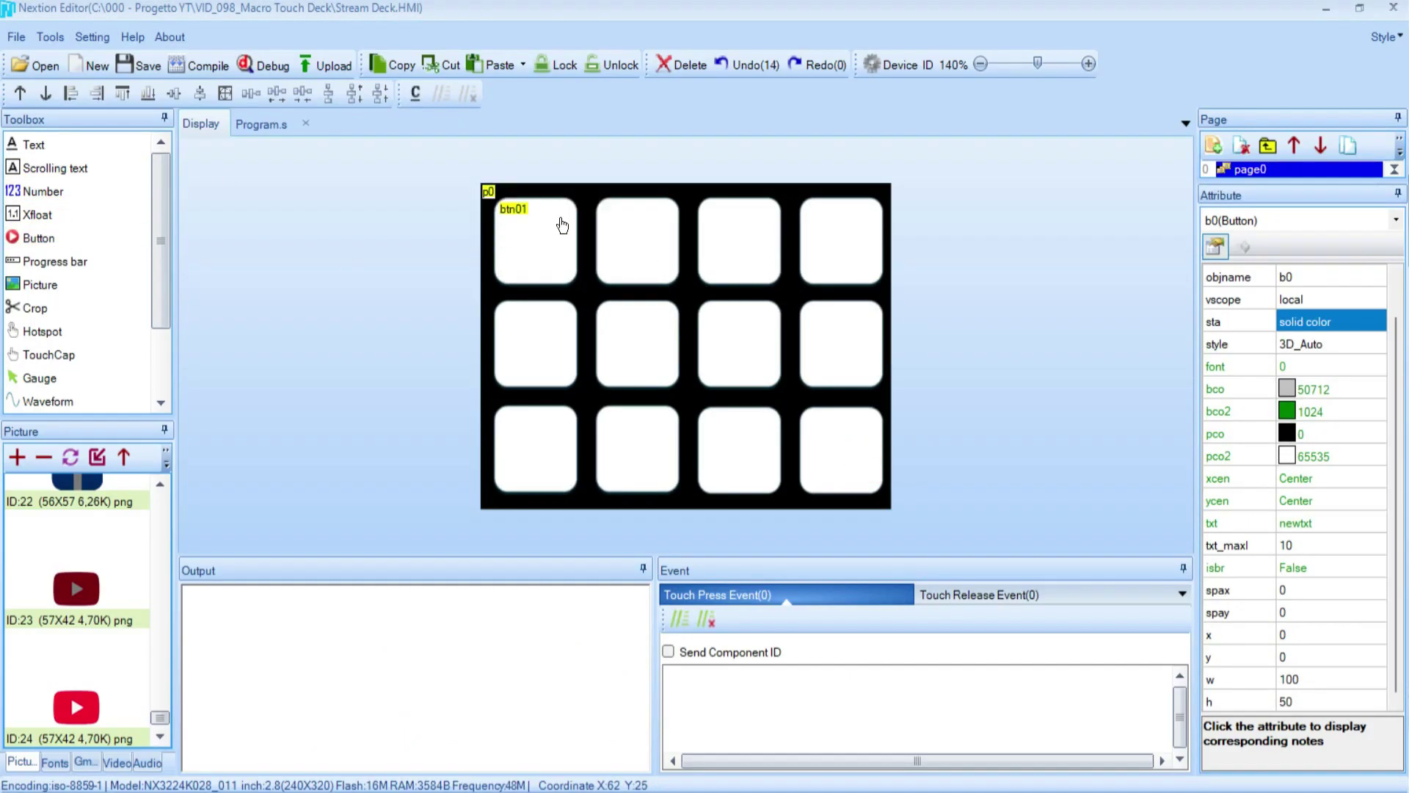
Copy btn01 and place duplicates in the three remaining cells of the grid's first row
click(552, 239)
key(ctrl+v)
drag(552, 239, 750, 236)
key(ctrl+v)
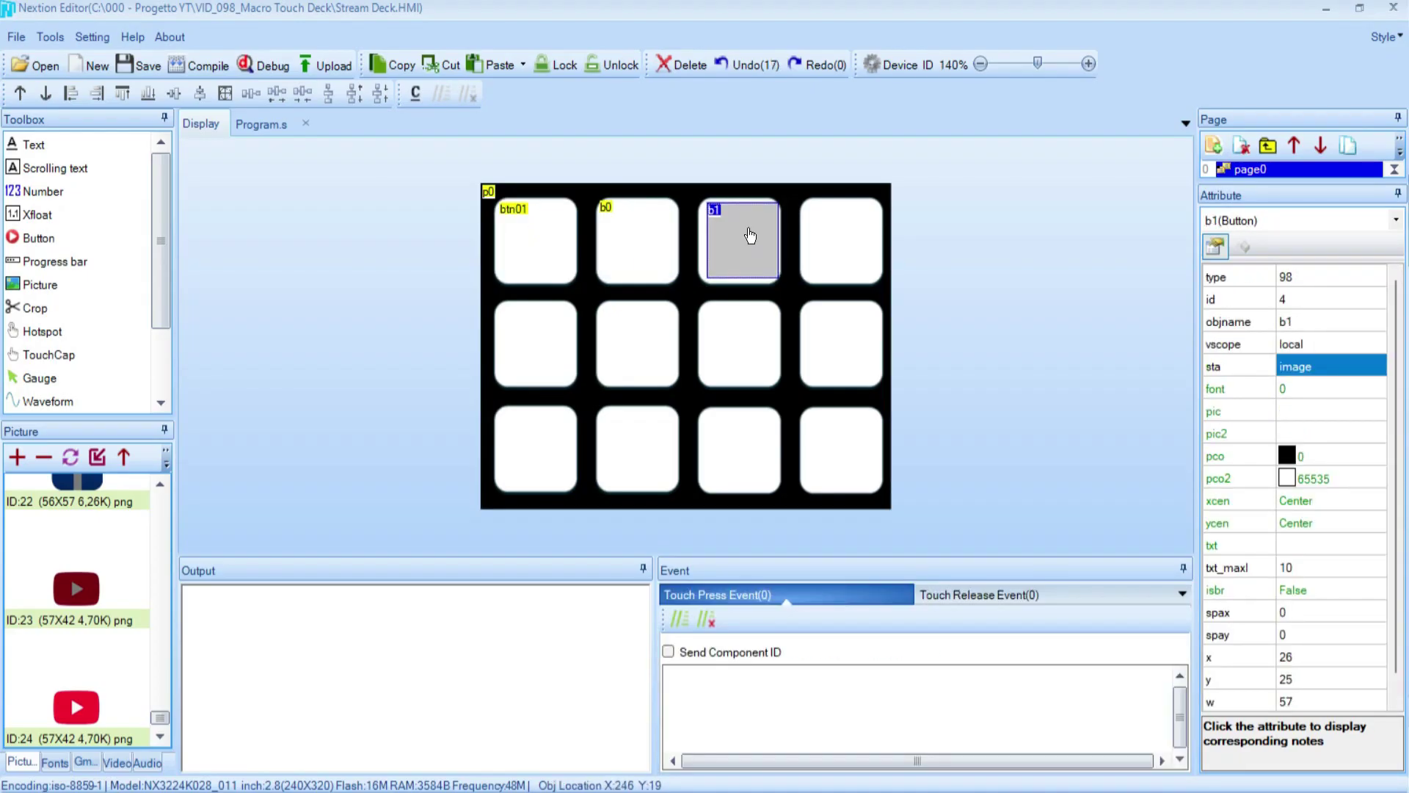
drag(855, 235, 858, 241)
Paste four more button copies and place one in each cell of the grid's second row
key(ctrl+v)
drag(534, 330, 535, 333)
key(ctrl+v)
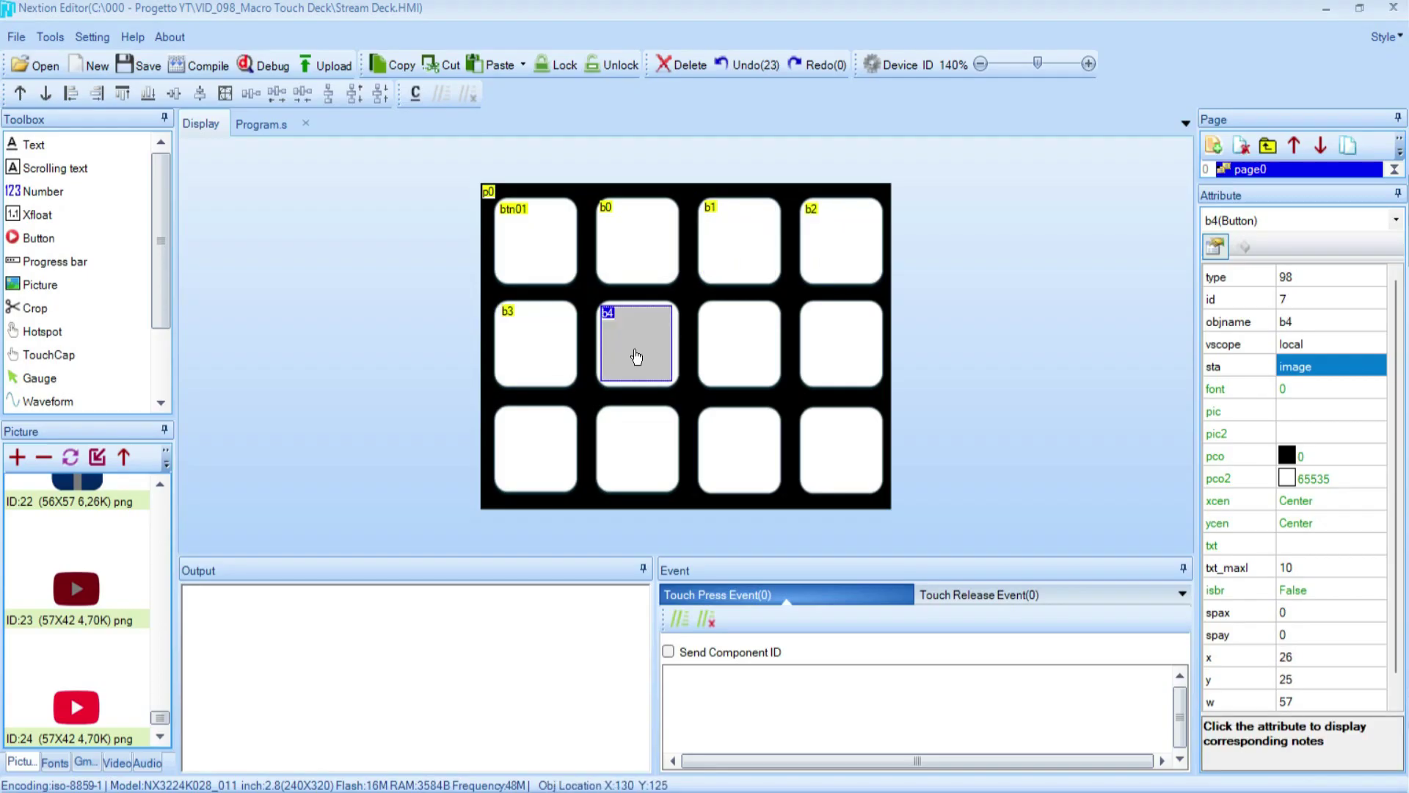
key(ctrl+v)
drag(746, 337, 746, 342)
key(ctrl+v)
drag(843, 339, 842, 346)
Paste four more button copies and place one in each cell of the grid's third row
key(ctrl+v)
drag(526, 440, 529, 448)
key(ctrl+v)
drag(626, 456, 627, 455)
key(ctrl+v)
drag(746, 446, 747, 450)
key(ctrl+v)
drag(840, 452, 841, 450)
Rename the remaining first-row buttons in order as btn02, btn03 and btn04 through their objname attribute
click(626, 234)
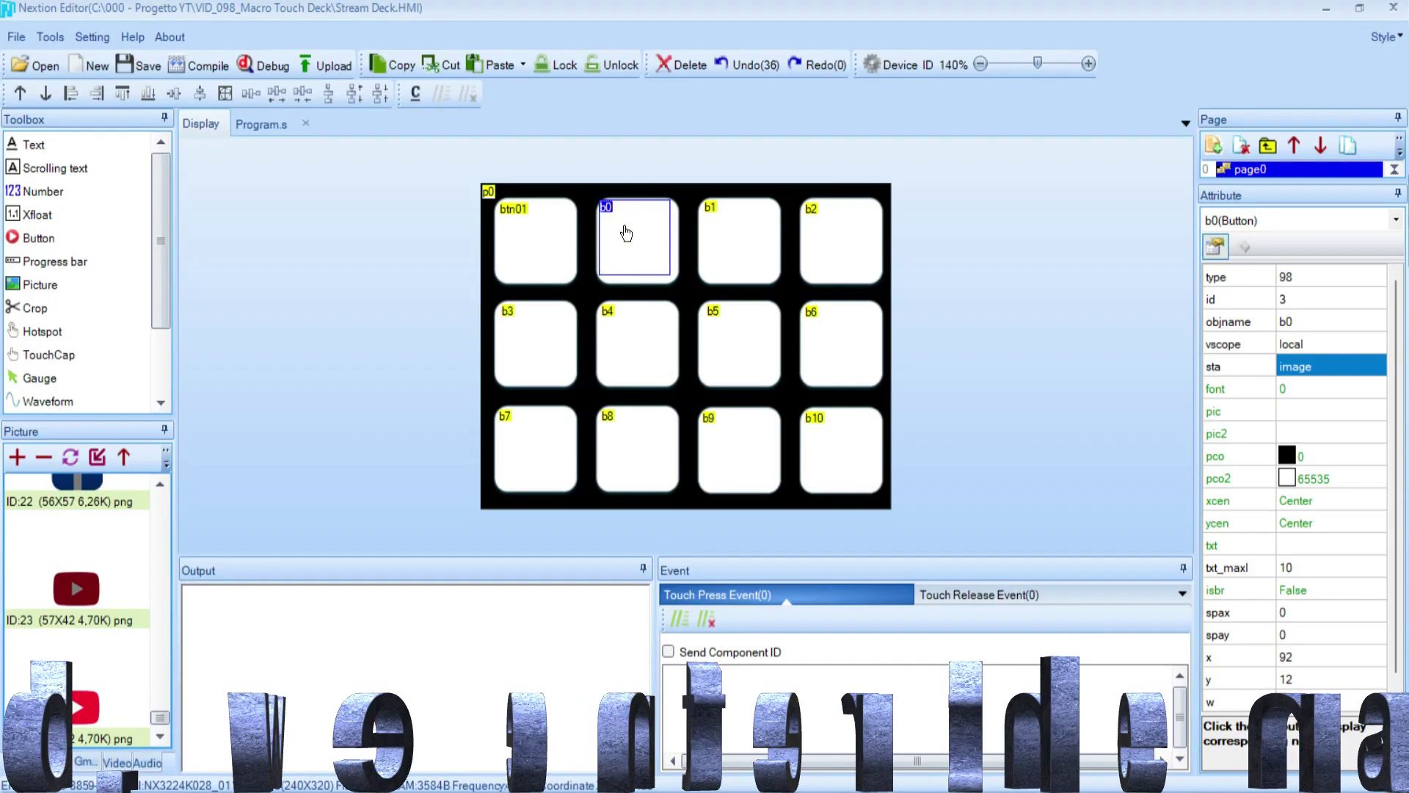
click(625, 222)
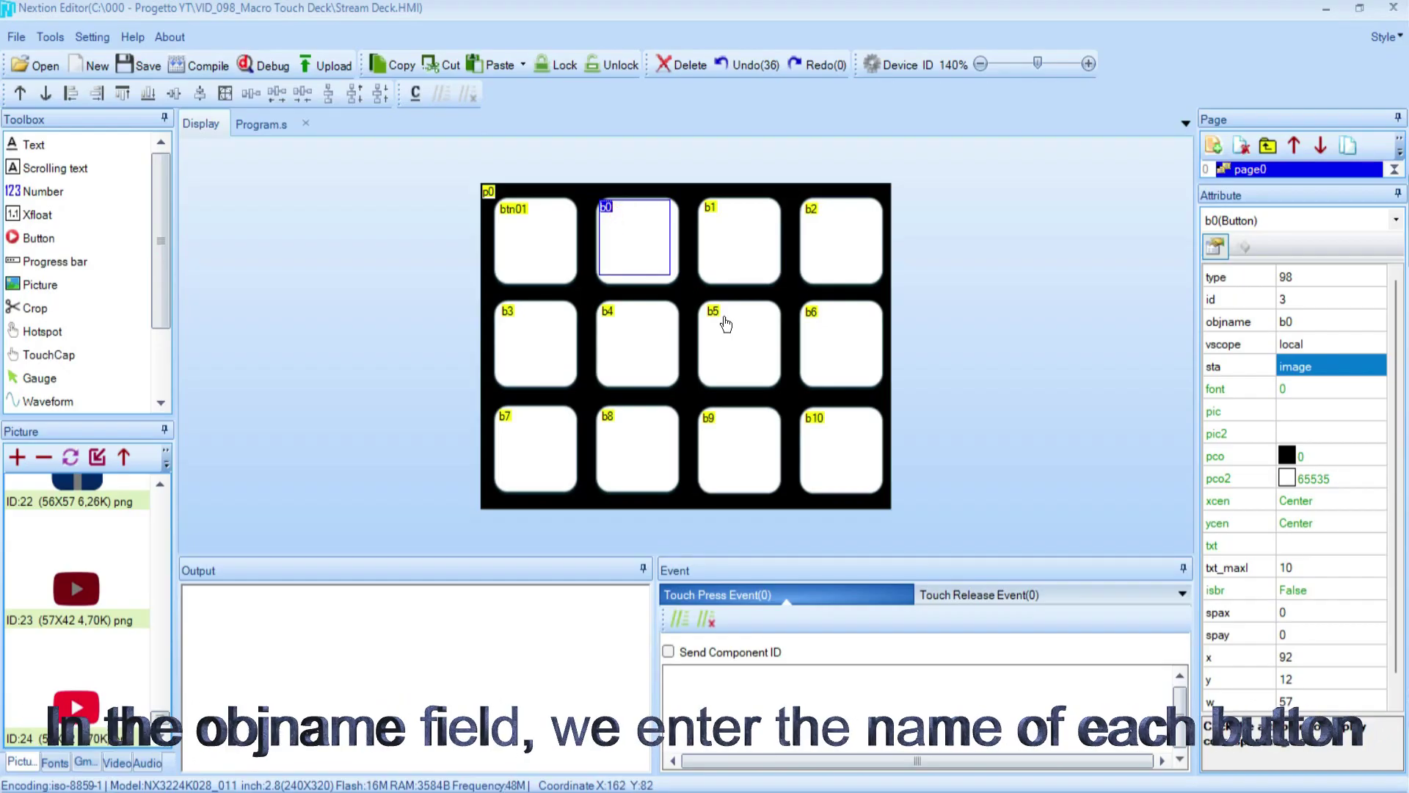
click(1301, 322)
click(1301, 323)
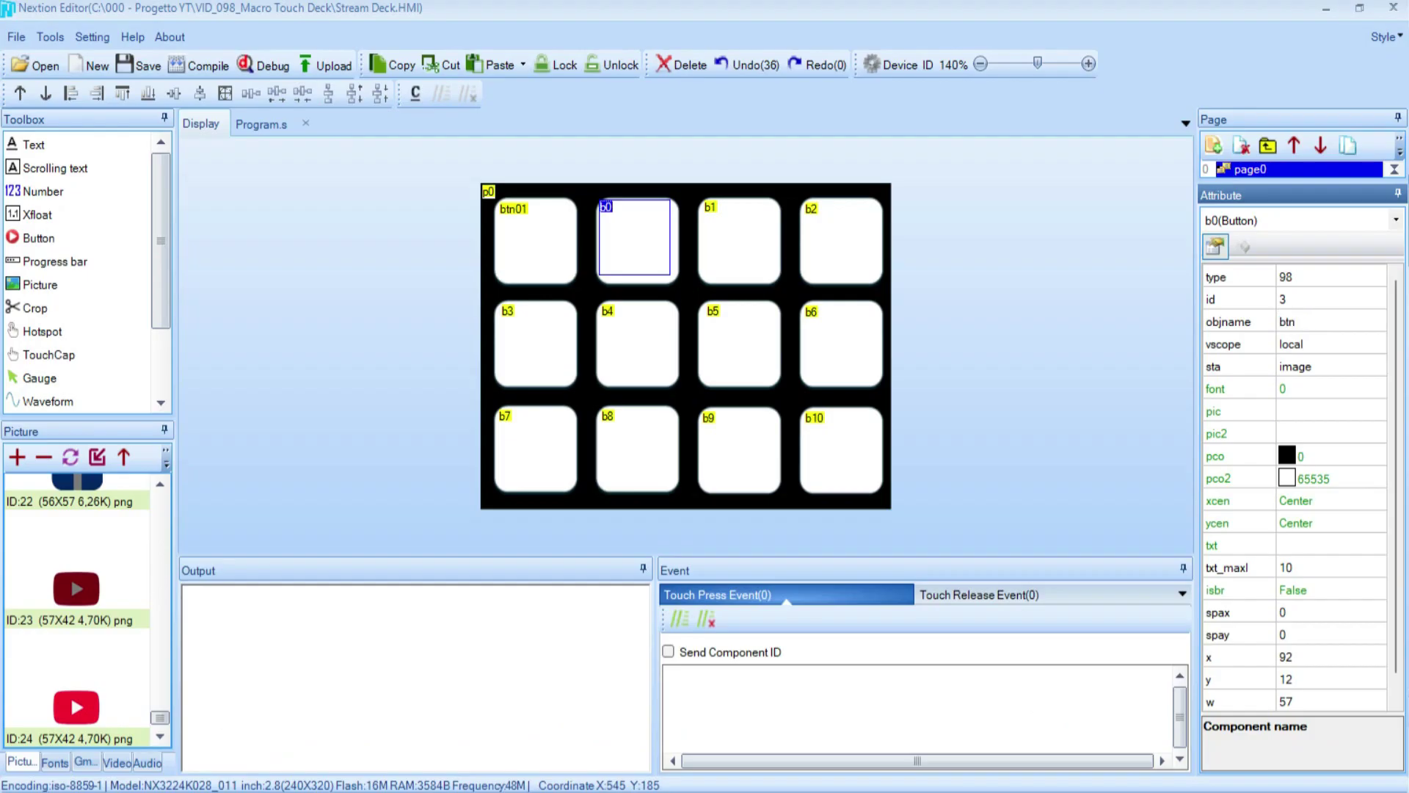
text(btn02)
key(Return)
click(739, 241)
text(btn03)
click(841, 240)
text(btn04)
Rename the four second-row buttons in order as btn05, btn06, btn07 and btn08
click(530, 340)
text(btn05)
click(639, 346)
text(btn06)
click(743, 323)
text(btn07)
click(842, 355)
text(btn08)
Rename the four third-row buttons in order as btn09, btn10, btn11 and btn12
click(517, 433)
text(btn09)
click(637, 448)
text(btn10)
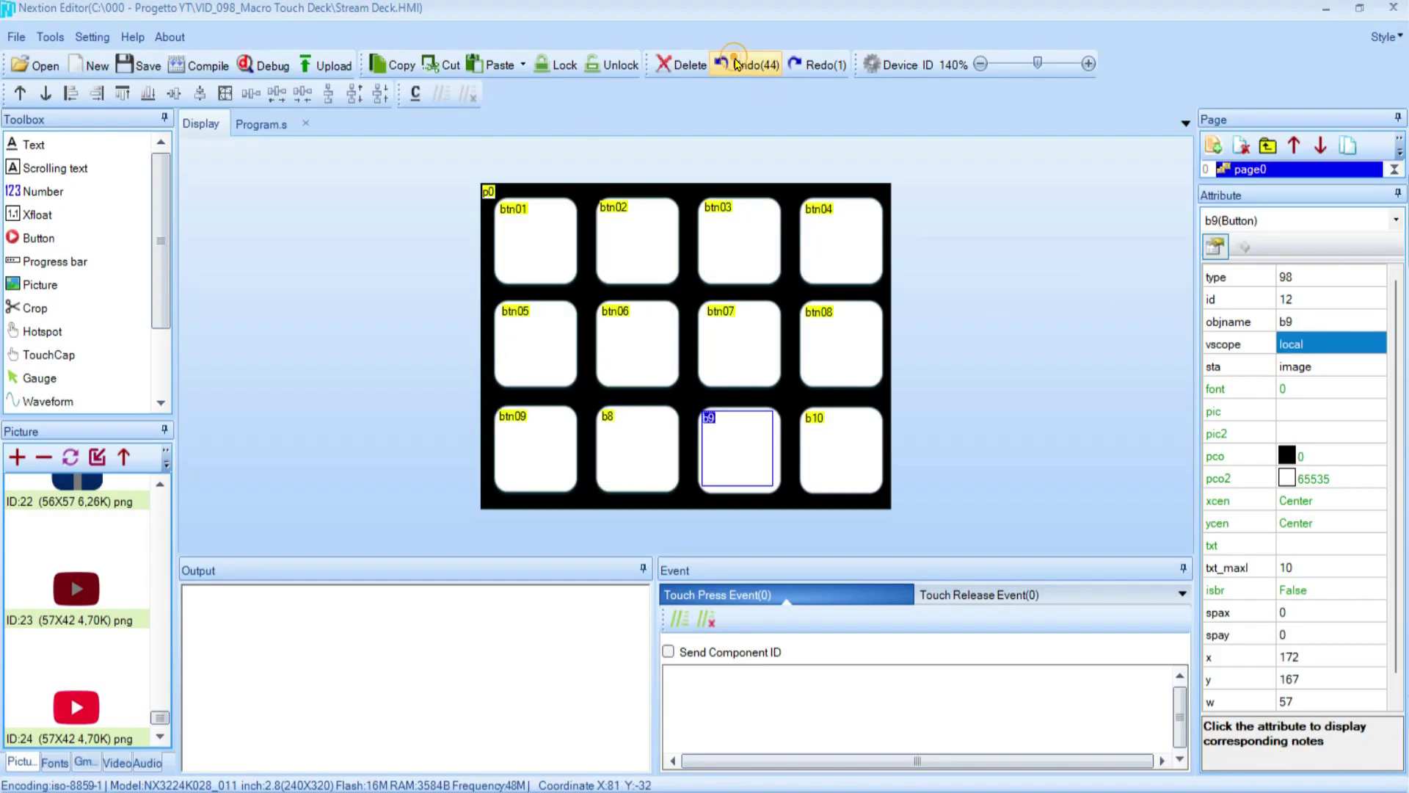
click(739, 449)
text(btn11)
click(841, 449)
text(btn12)
Set btn01's pic attribute to the light YouTube icon, picture ID 24
click(526, 245)
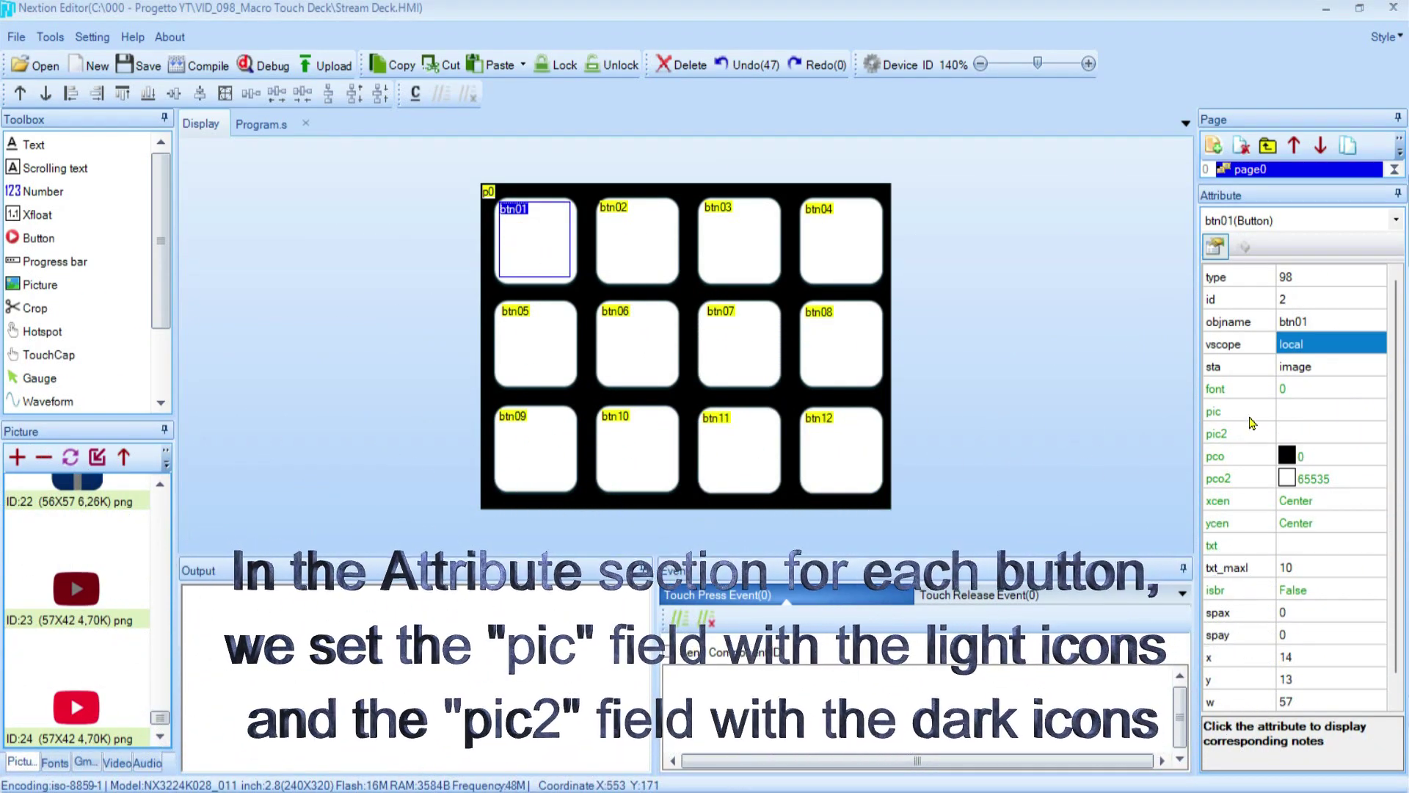
click(1275, 413)
click(1284, 412)
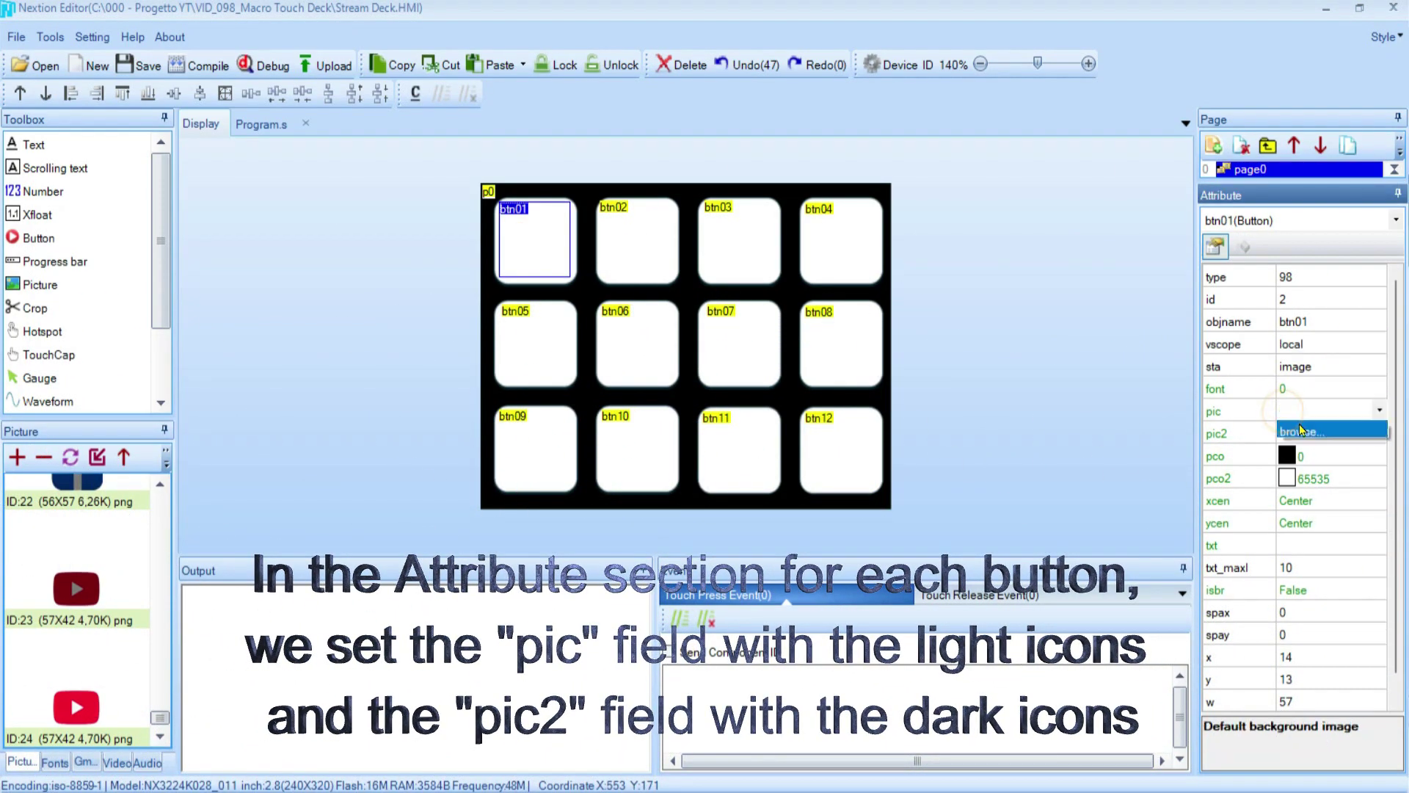
click(1302, 431)
scroll(787, 438, down, 15)
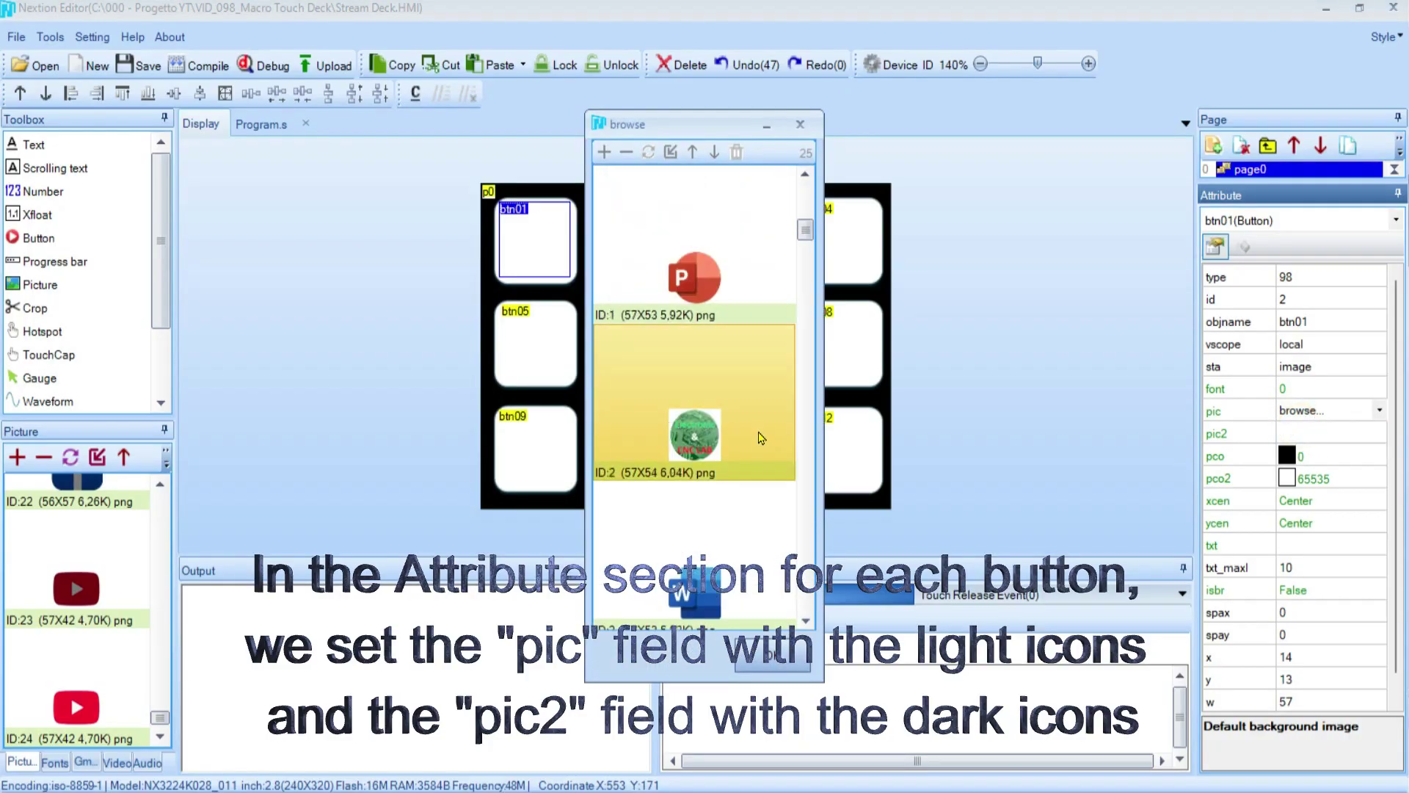
scroll(761, 439, down, 9)
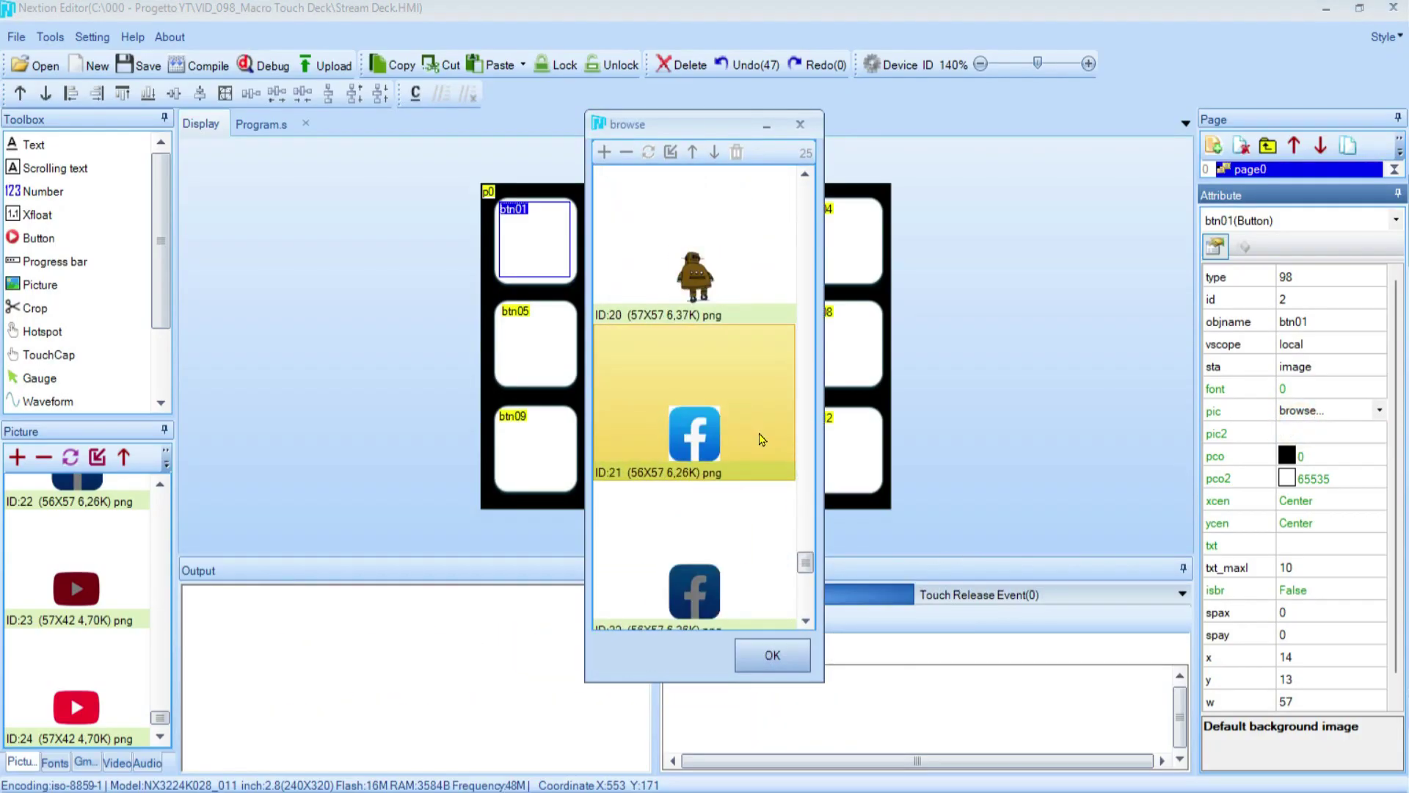
click(701, 581)
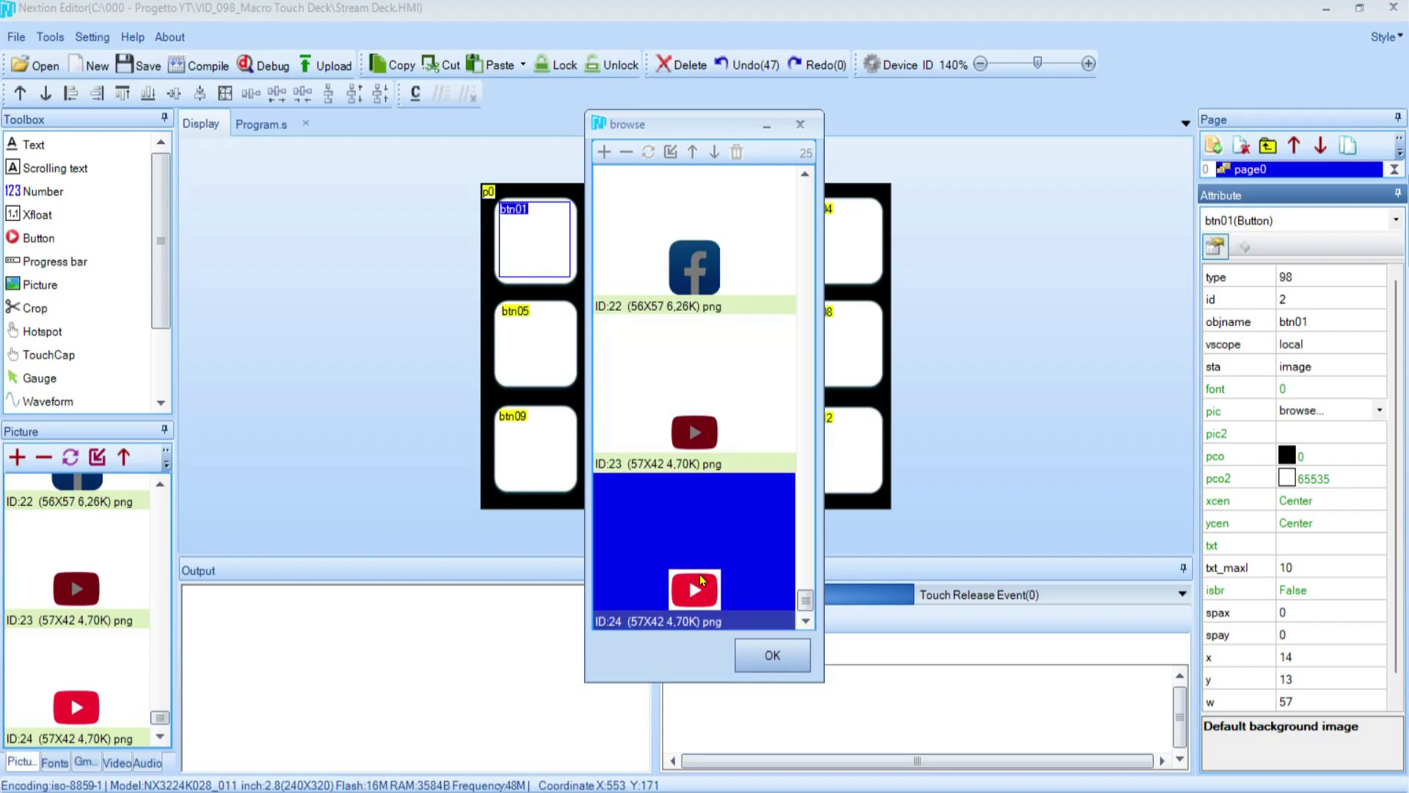
click(764, 655)
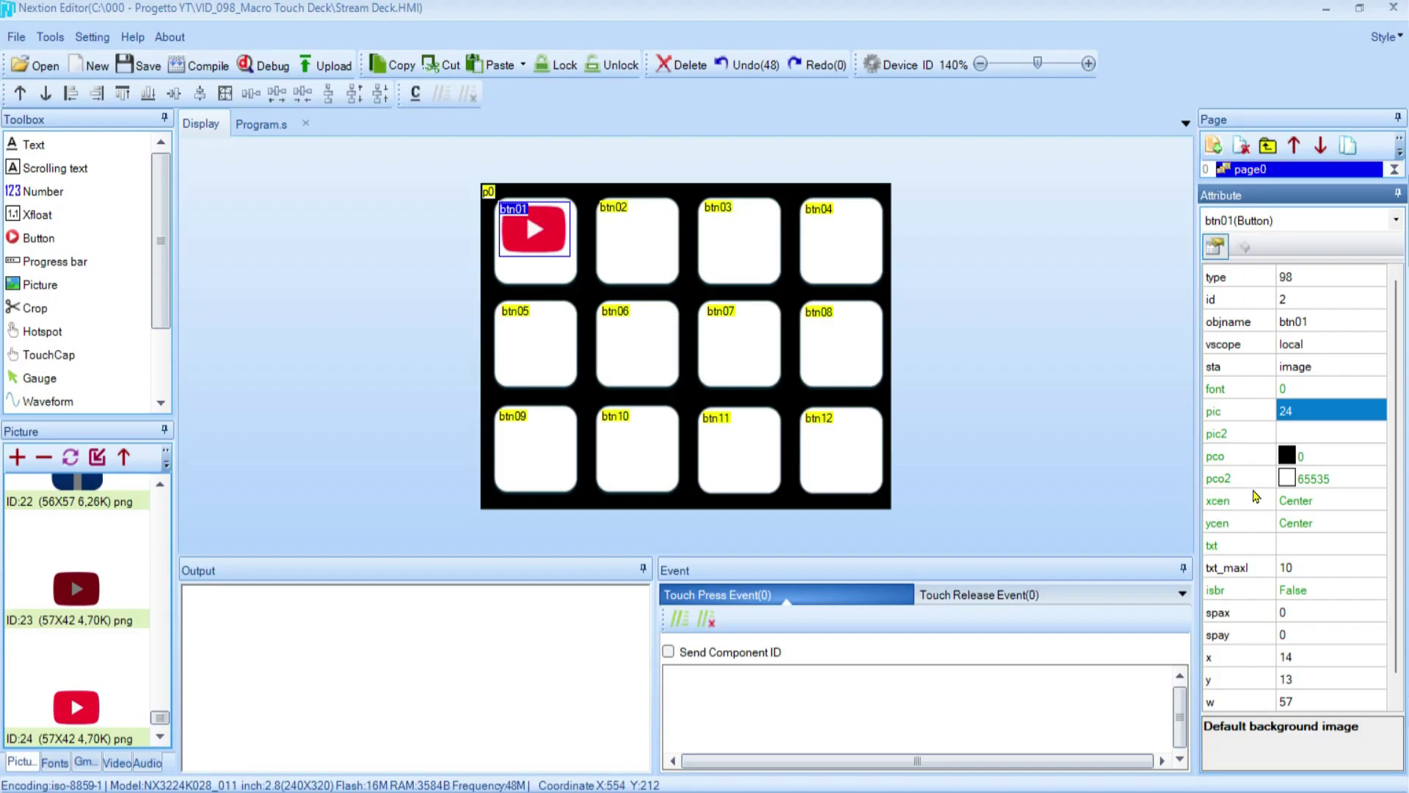
Set btn01's pic2 attribute to the dark YouTube icon, picture ID 23
click(1294, 434)
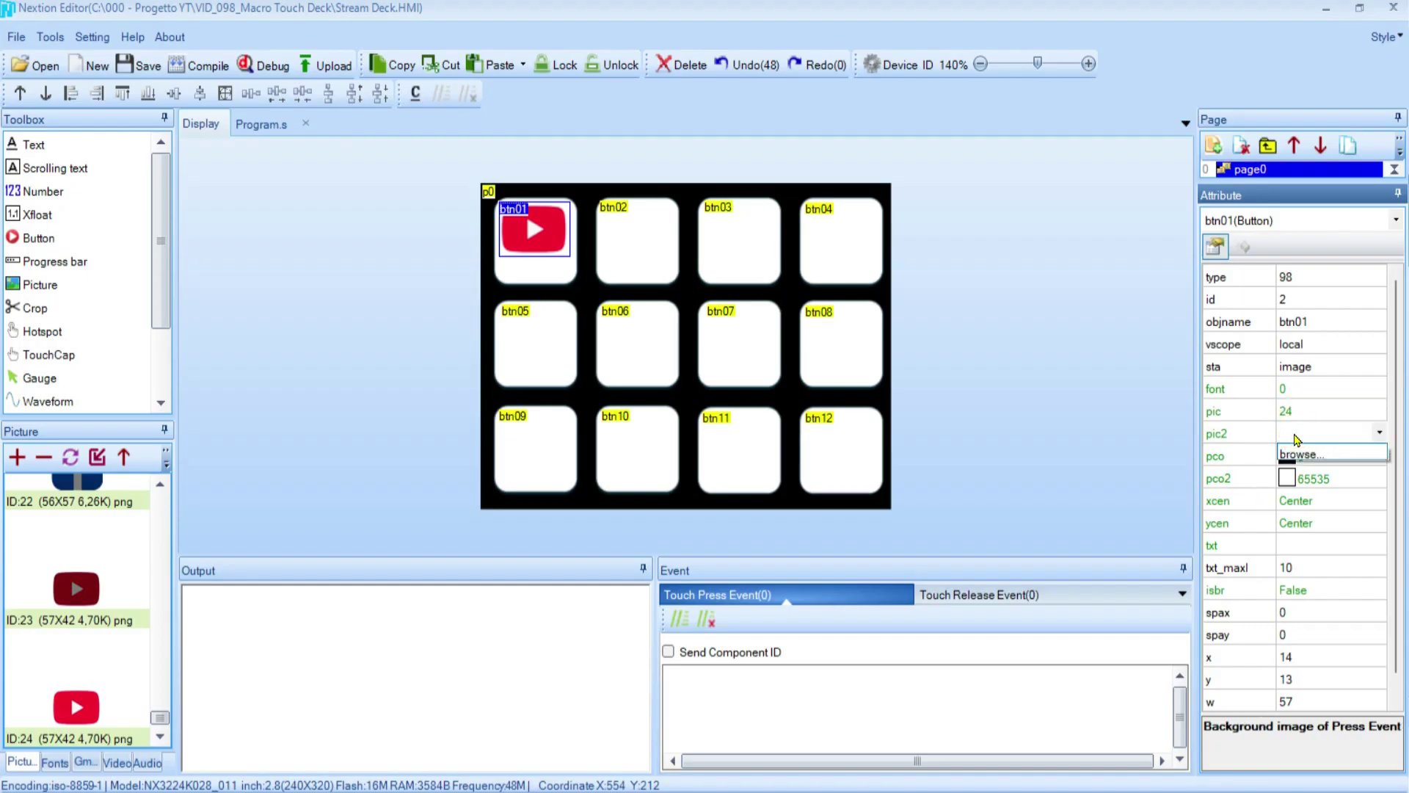
click(1297, 455)
scroll(681, 451, down, 10)
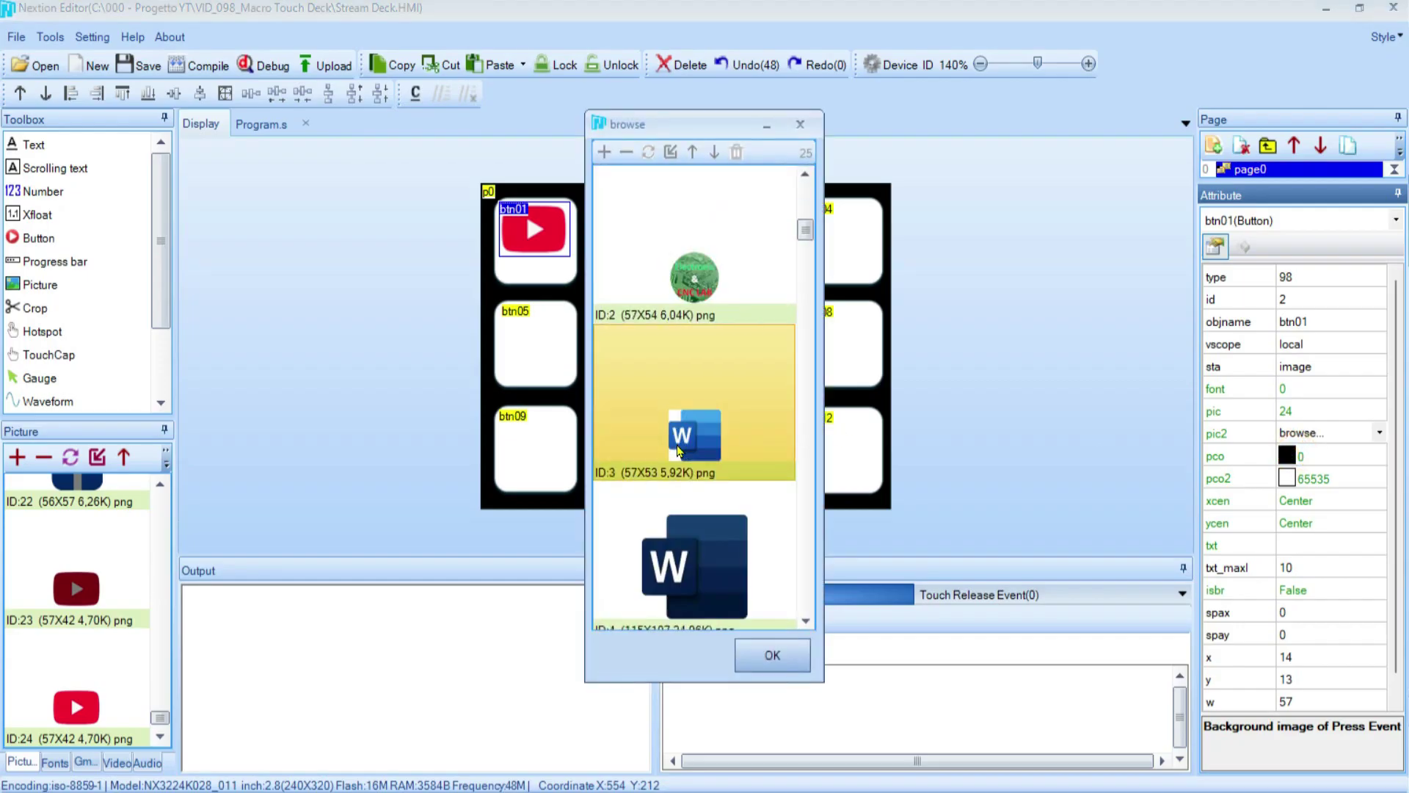
scroll(681, 452, down, 9)
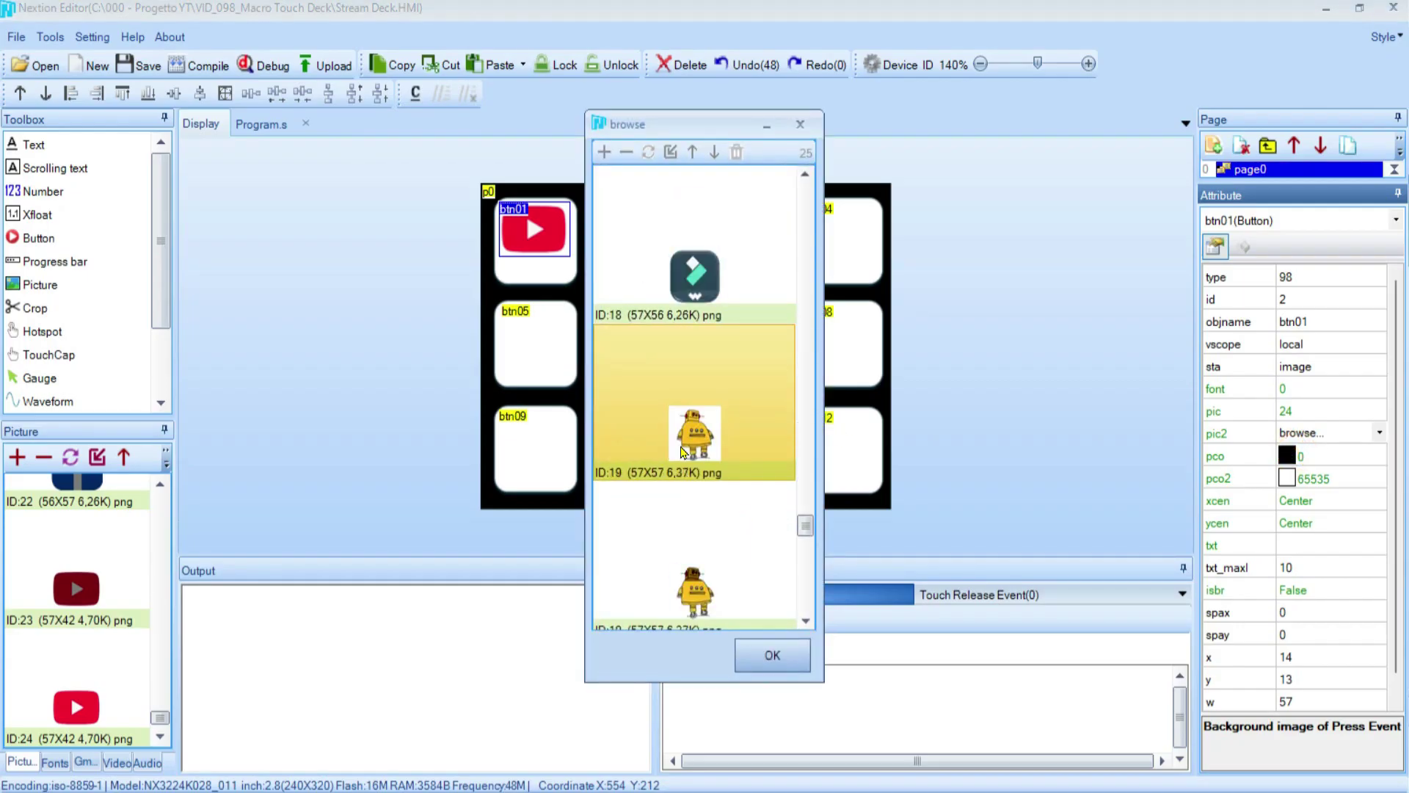
click(695, 446)
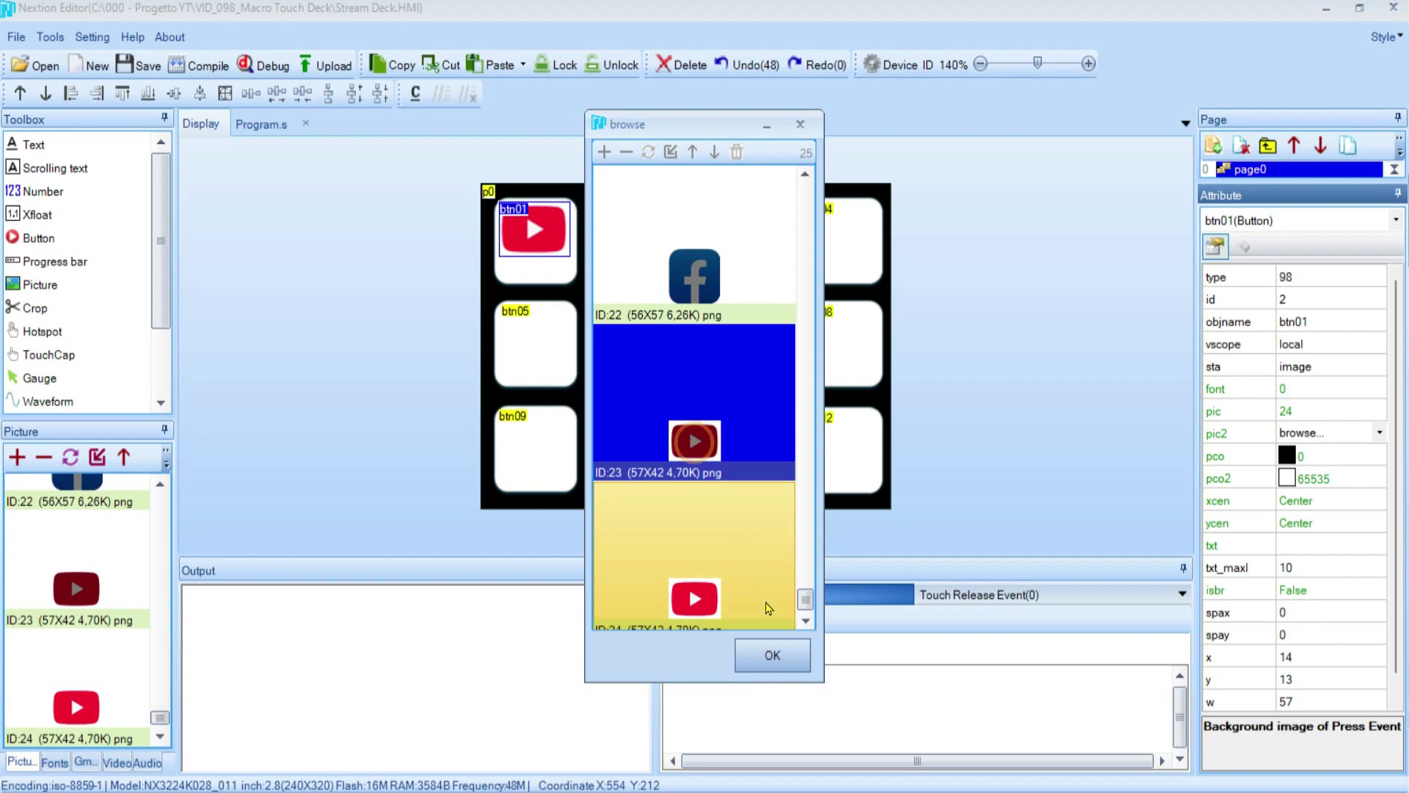
click(772, 656)
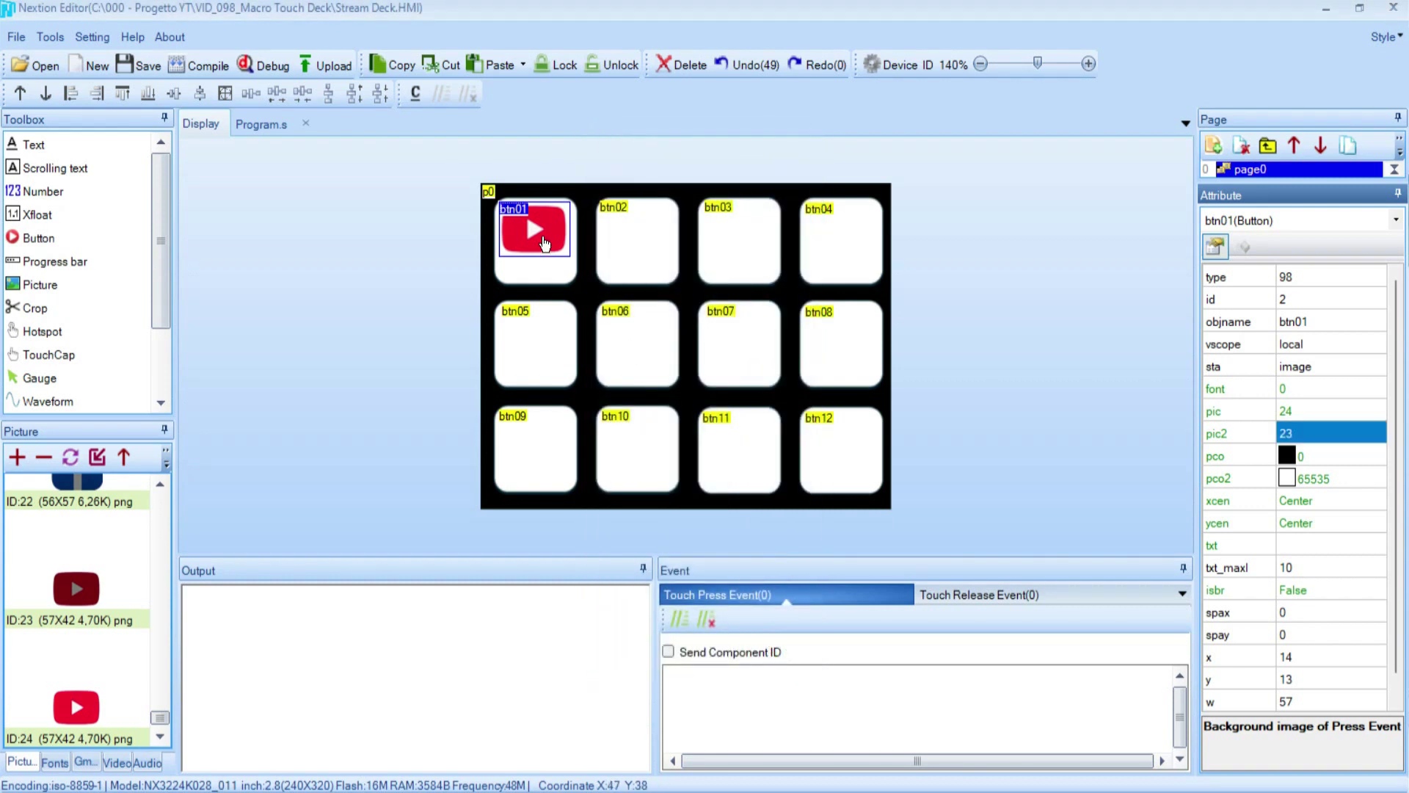
Nudge btn01 to x 15, y 20 so the YouTube icon is centred in its cell
click(542, 239)
key(Down)
key(Down)
key(Down)
key(Down)
key(Down)
key(Down)
key(Down)
key(Right)
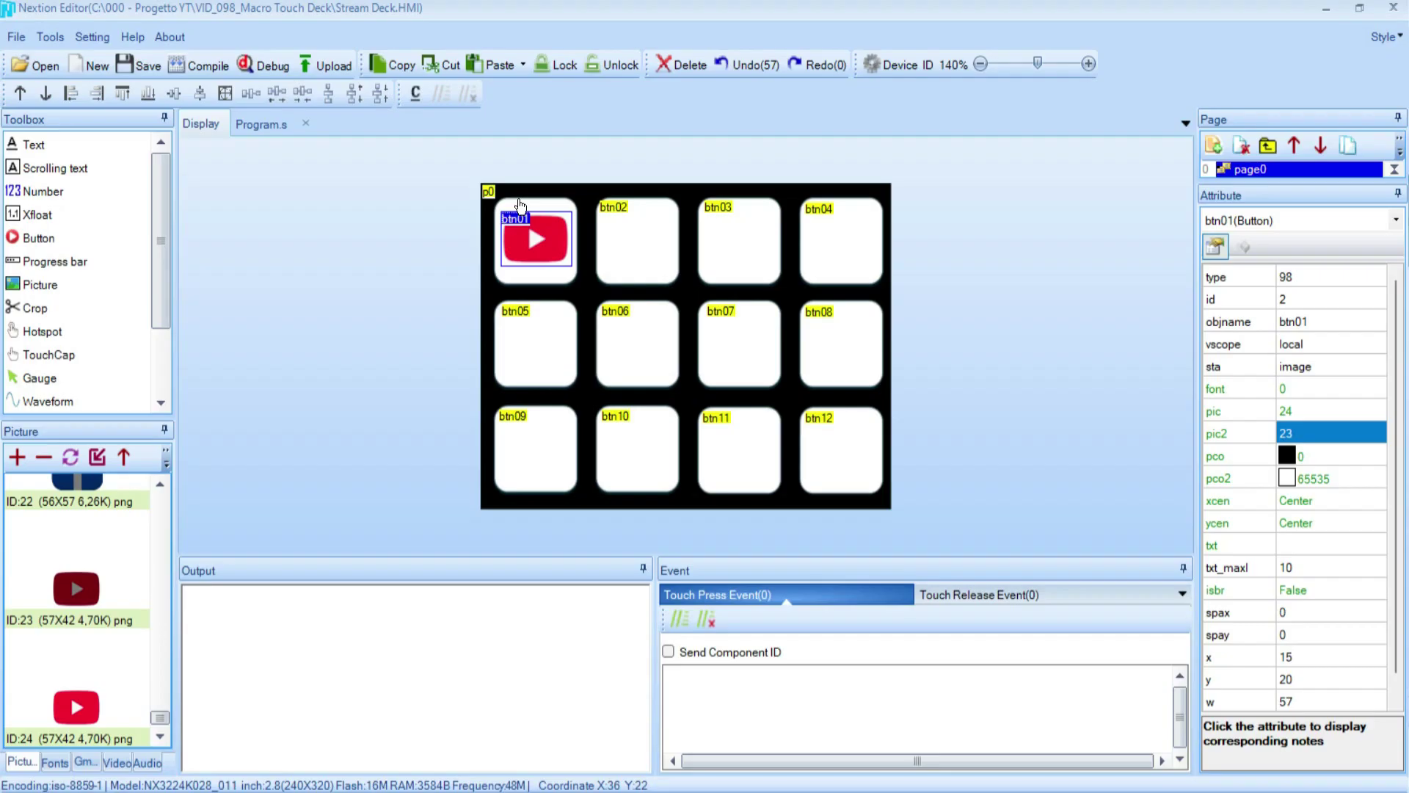
Run the interface in the debug simulator and test the YouTube button's pressed image
click(260, 69)
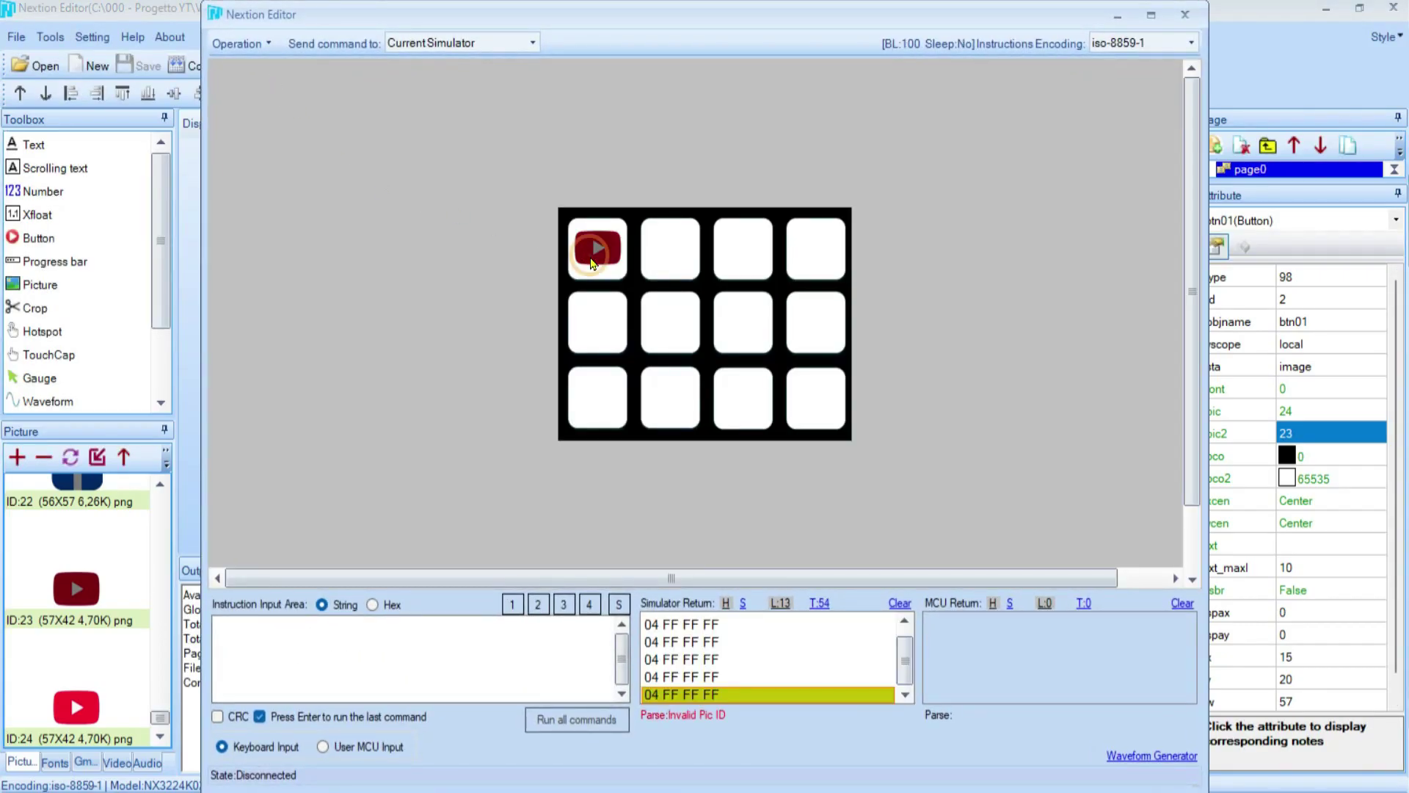
click(591, 260)
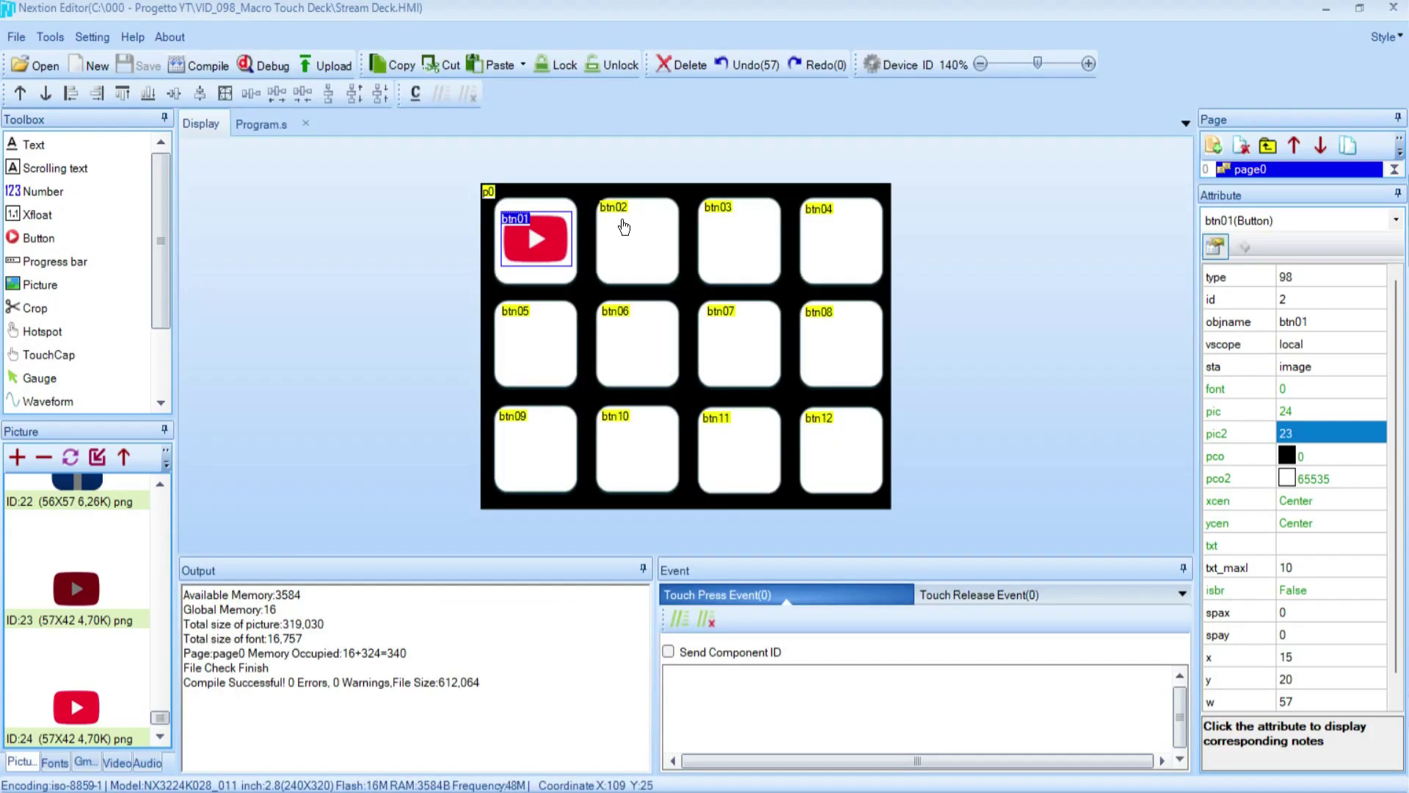
Set btn02's pic attribute to the light Facebook icon, picture ID 21
click(624, 228)
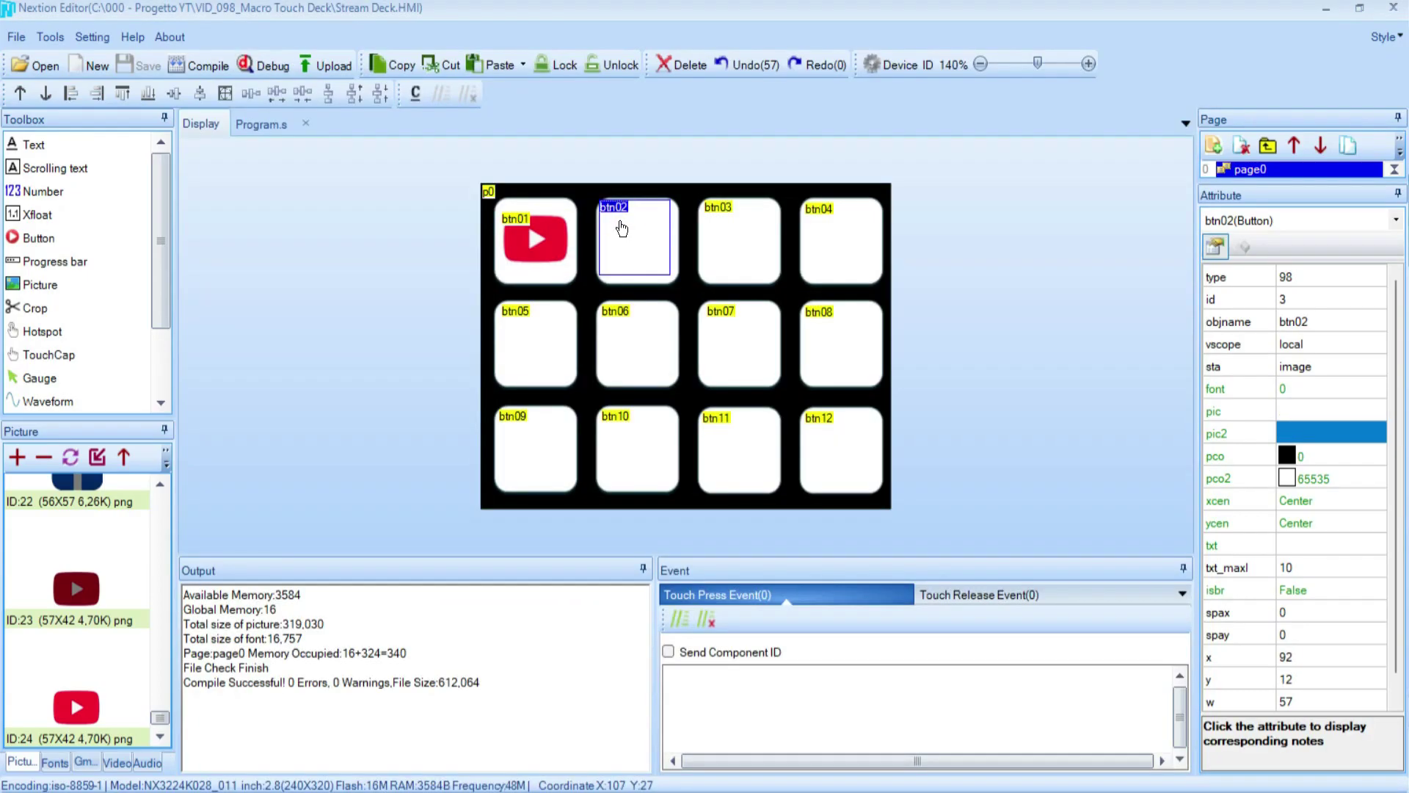
click(1297, 411)
click(1299, 432)
scroll(760, 400, down, 3)
scroll(759, 400, down, 10)
scroll(762, 400, down, 7)
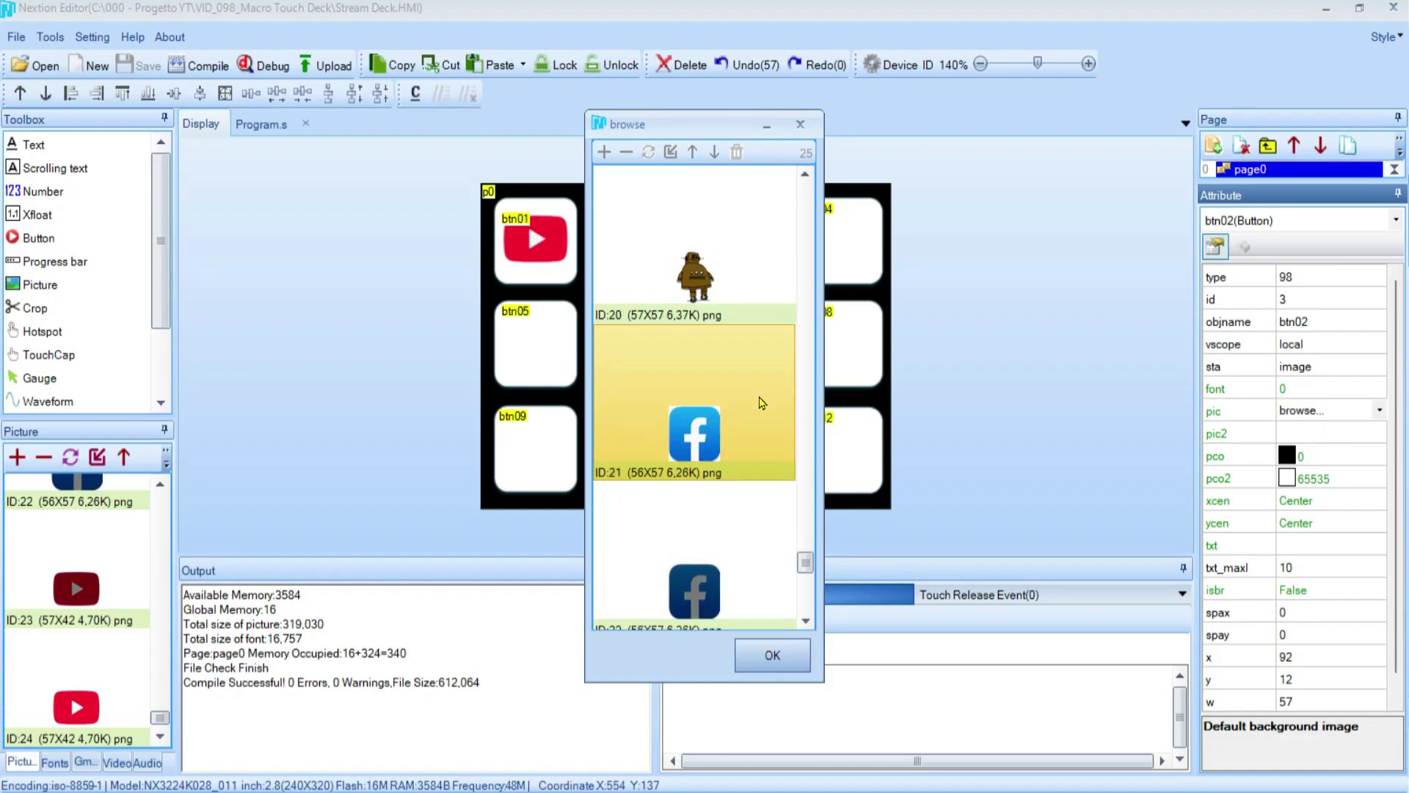
click(741, 427)
click(764, 652)
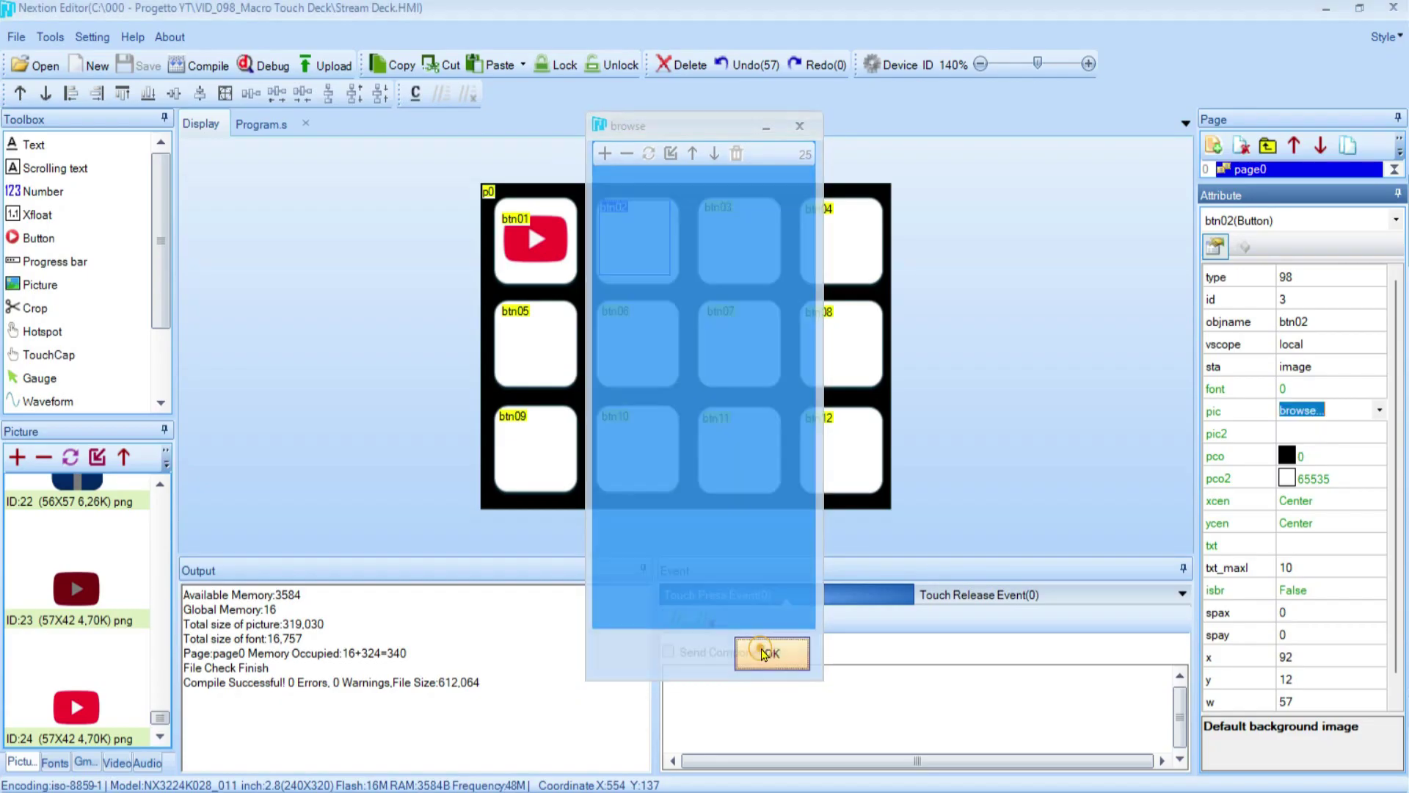
Set btn02's pic2 attribute to the dark Facebook icon, picture ID 22
click(1296, 433)
click(1296, 433)
click(1291, 450)
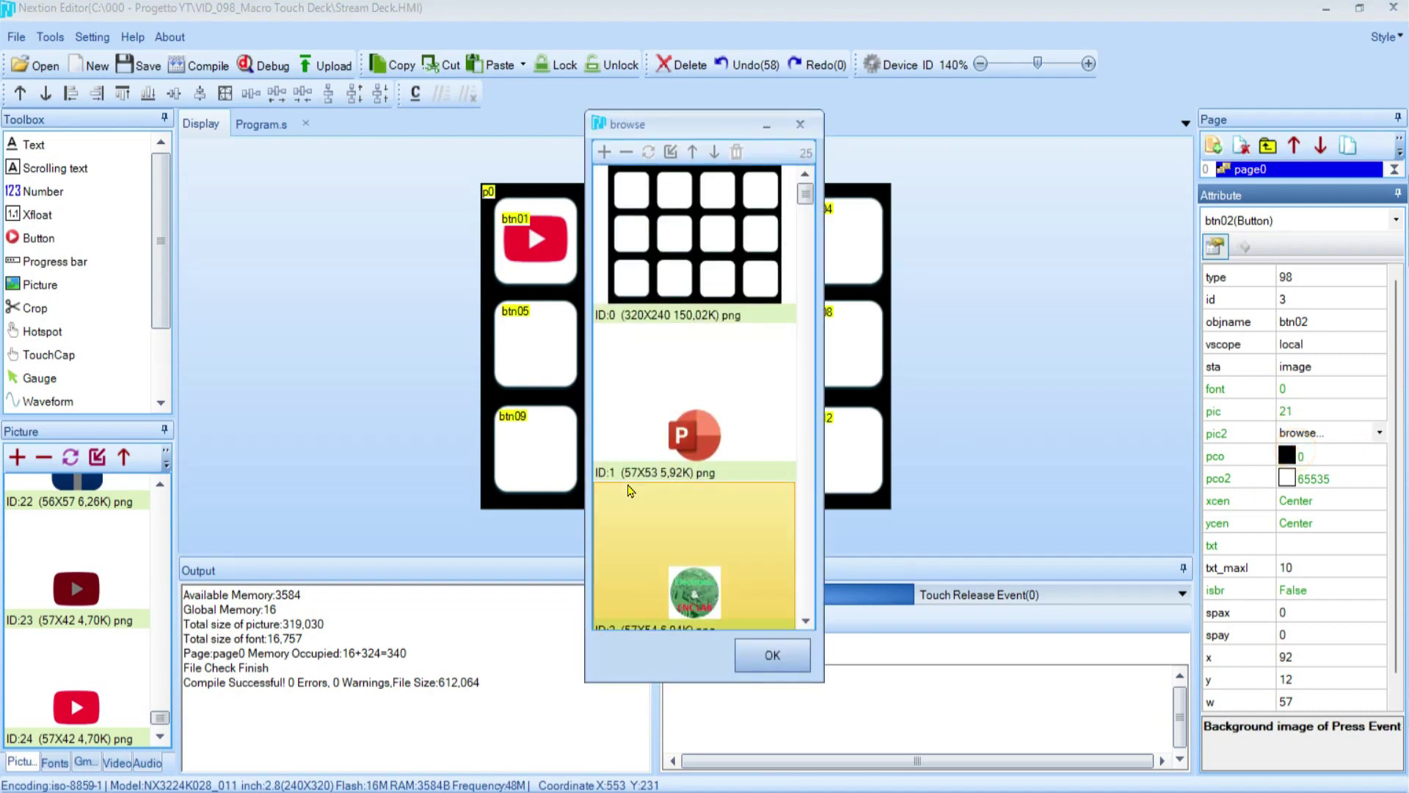
scroll(632, 491, down, 13)
scroll(635, 491, down, 8)
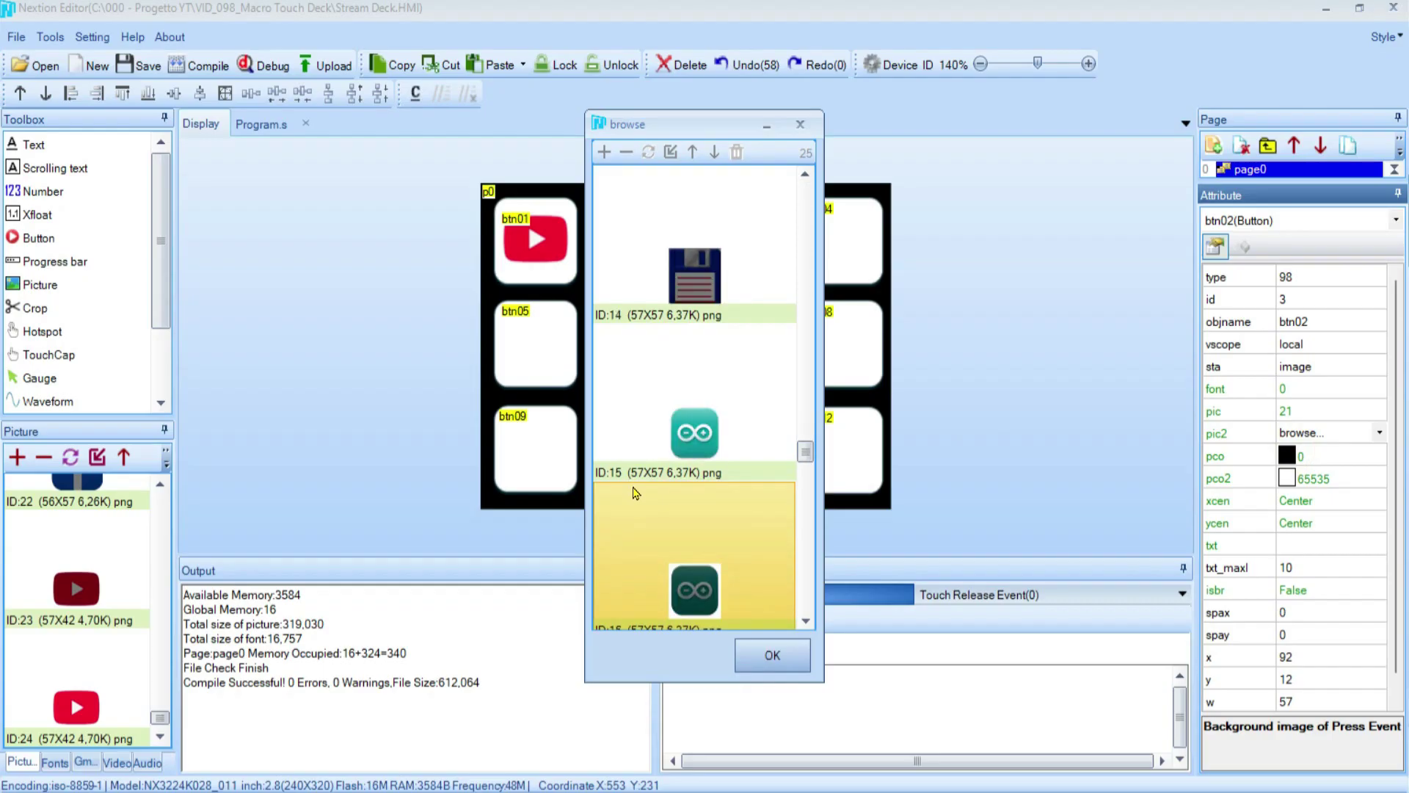
click(683, 459)
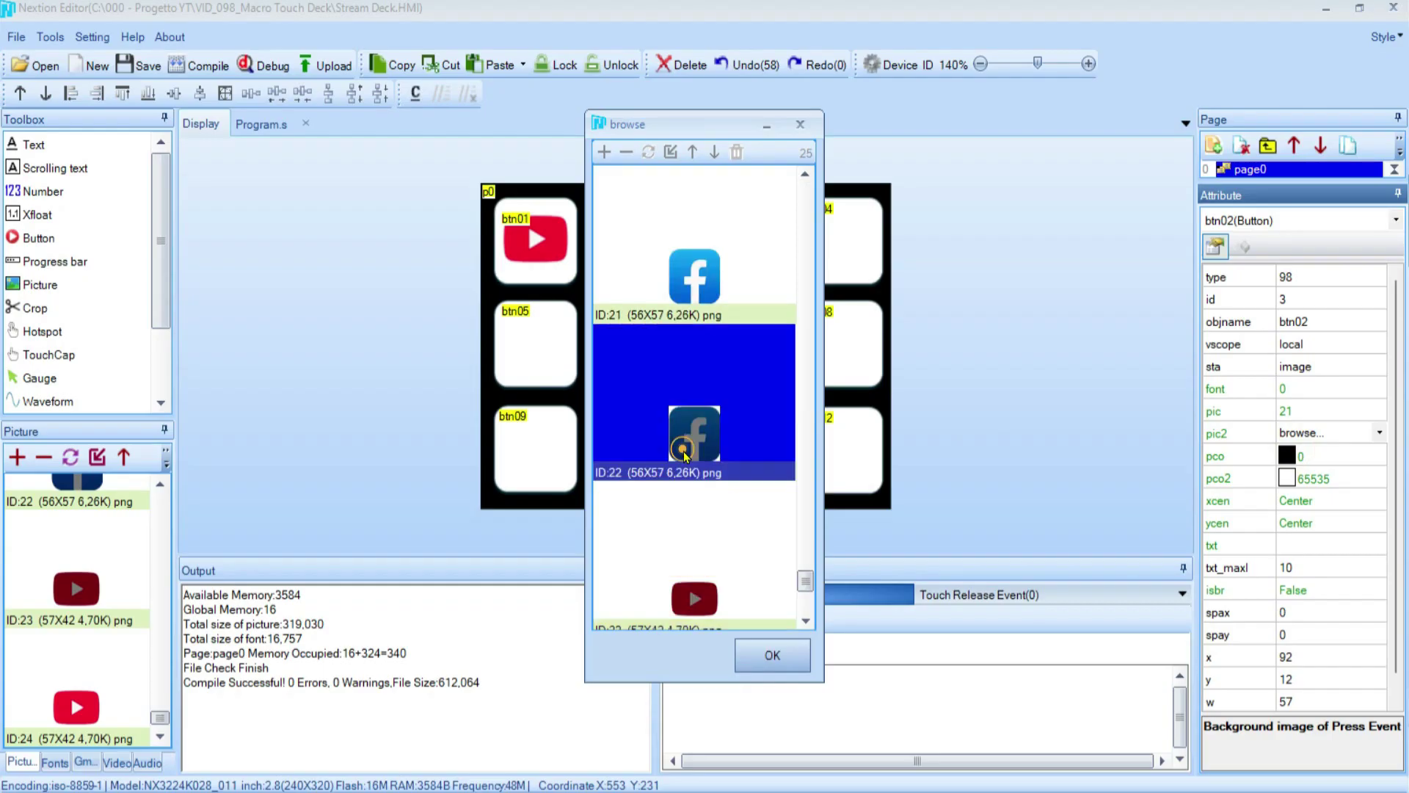
click(770, 654)
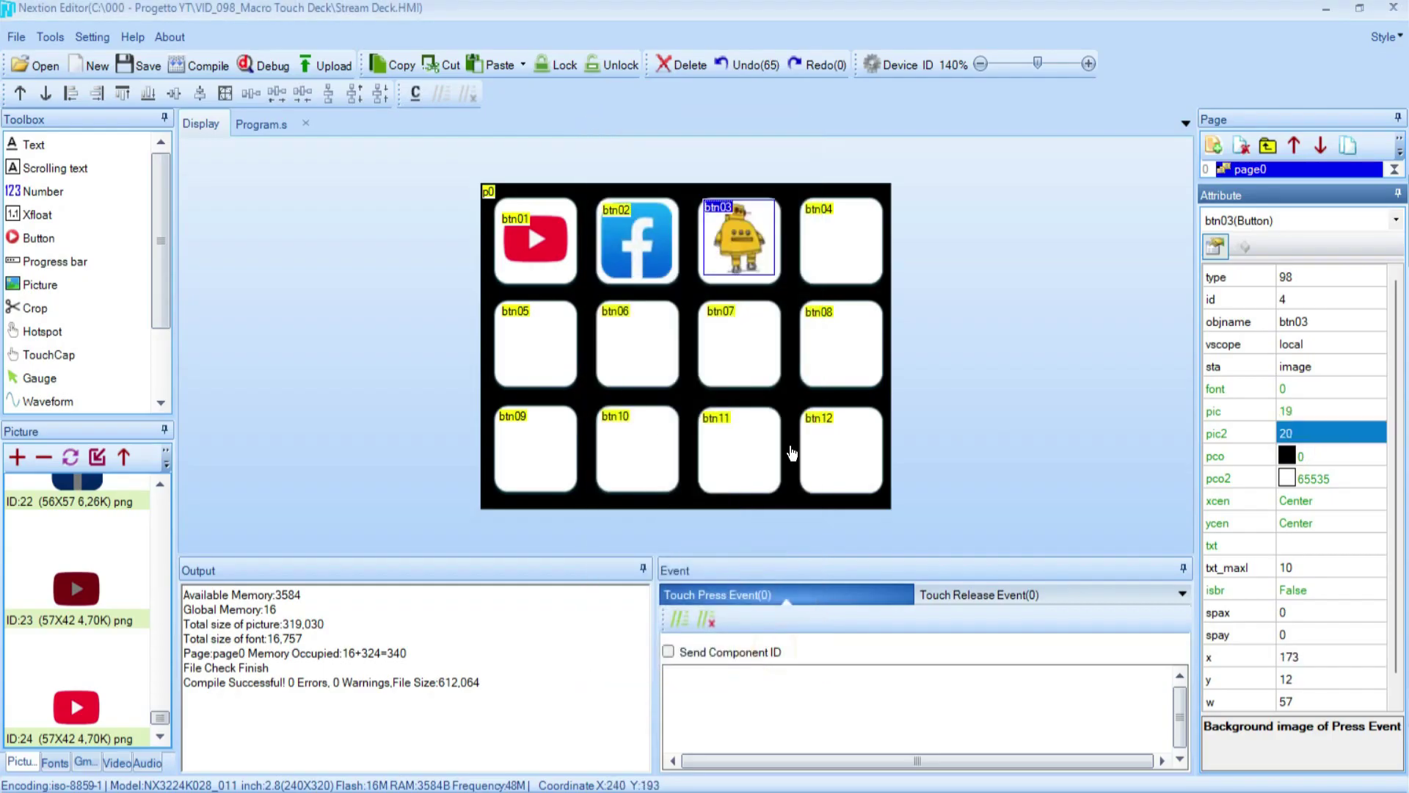
Assign light and dark icons to btn04 (Facebook), btn05 (Arduino), btn06 (floppy disk), btn07 (paint palette) and btn08 (folder)
click(825, 250)
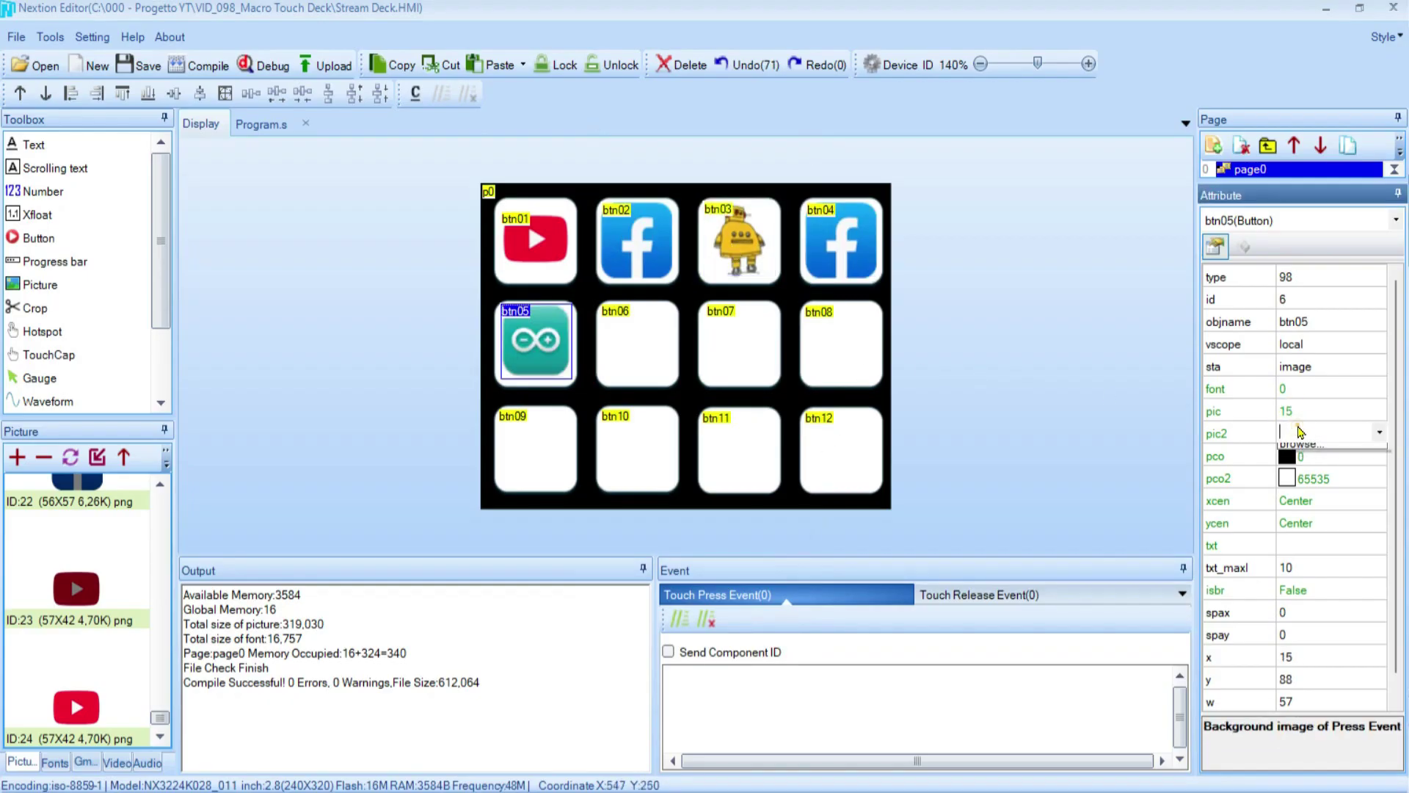
click(1297, 432)
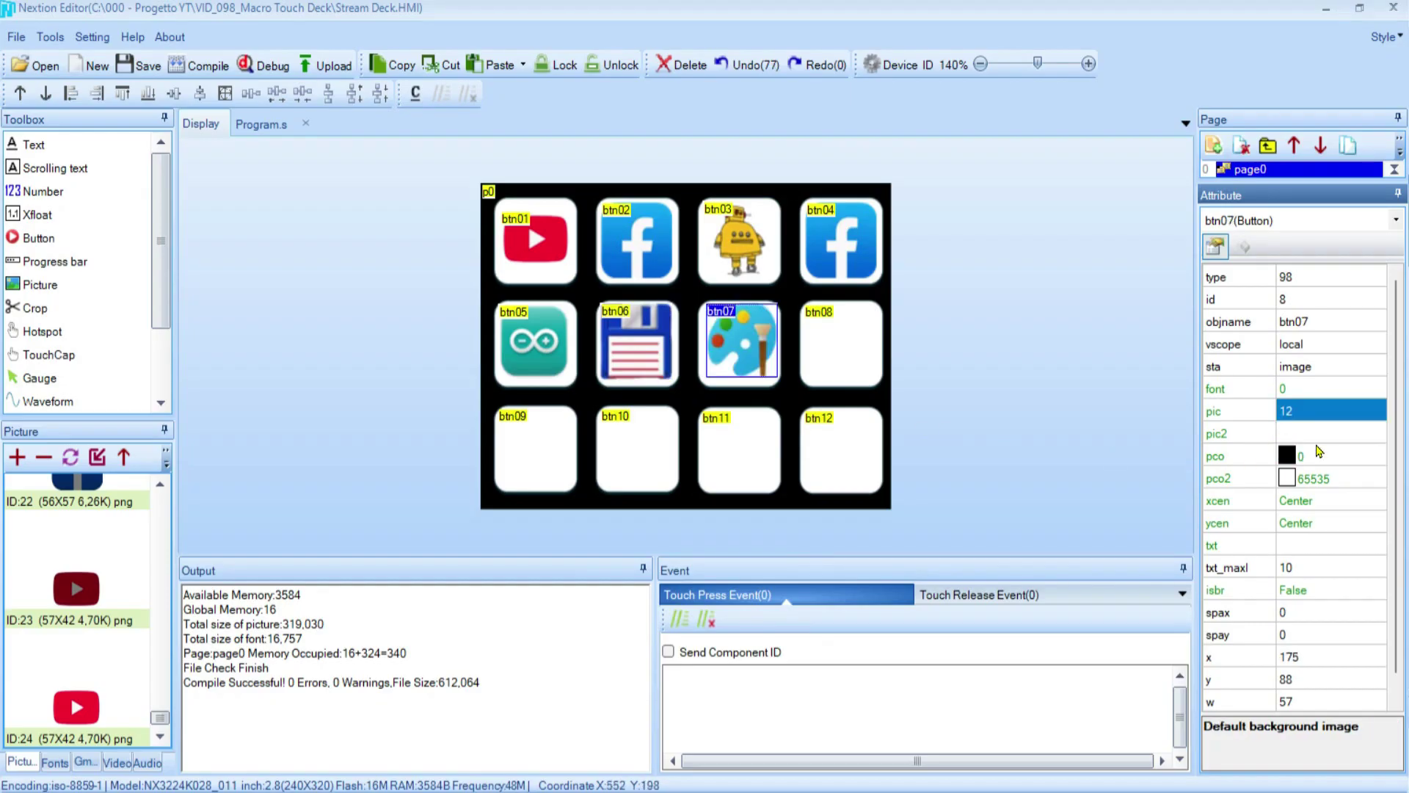
click(1310, 433)
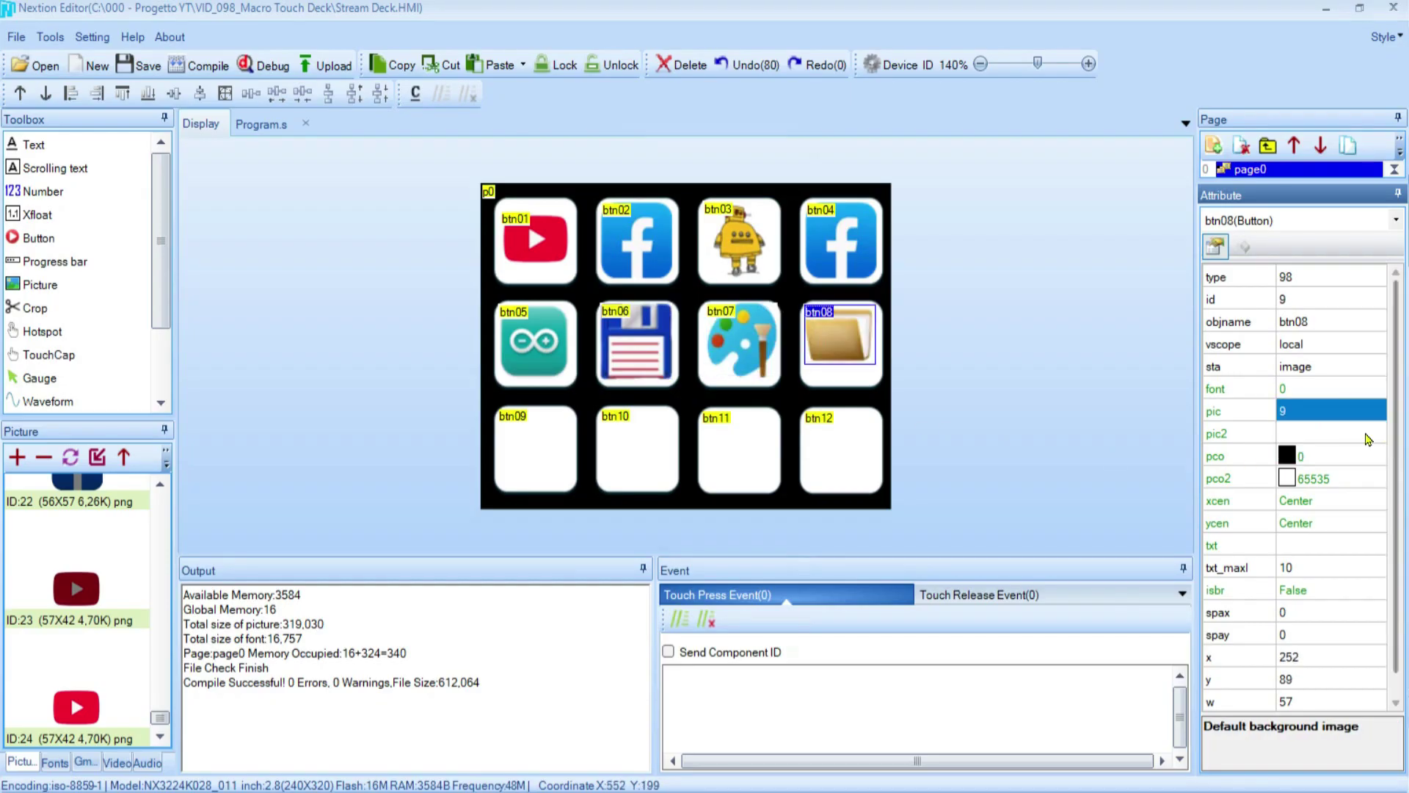
click(1343, 432)
click(1343, 432)
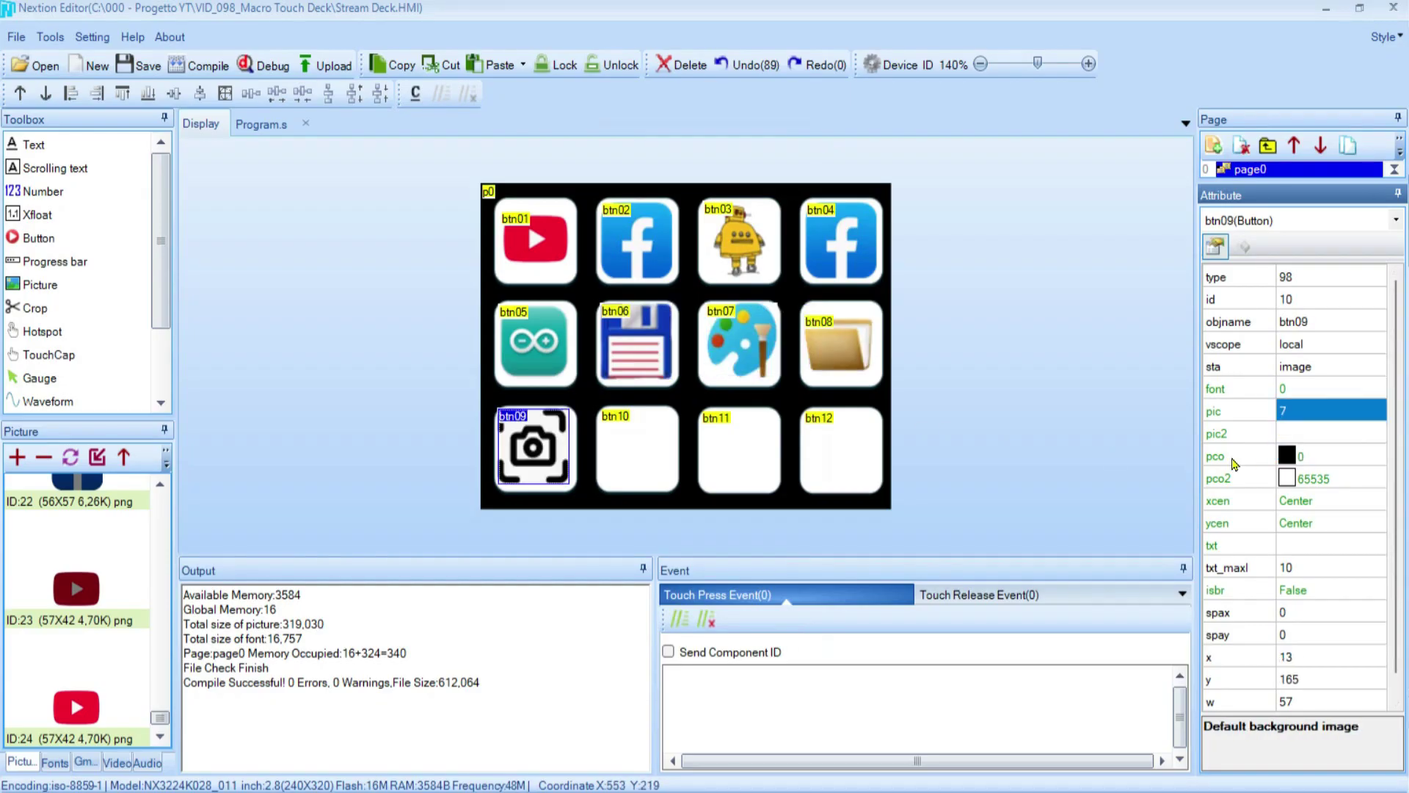
Assign normal and pressed icons to btn09 (camera), btn10 (CNC Lab), btn11 (PowerPoint) and btn12 (Word), and save the project
click(1303, 434)
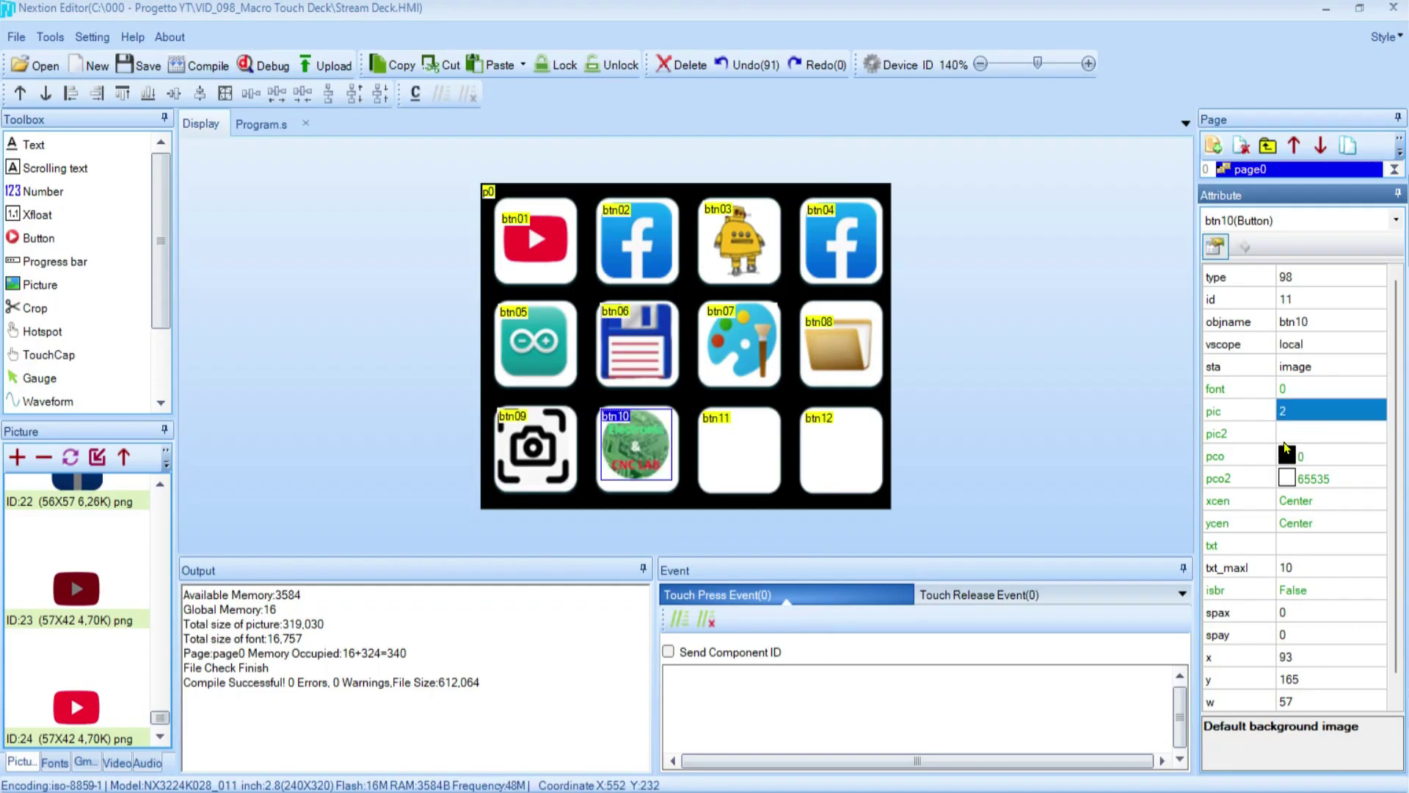
click(1293, 434)
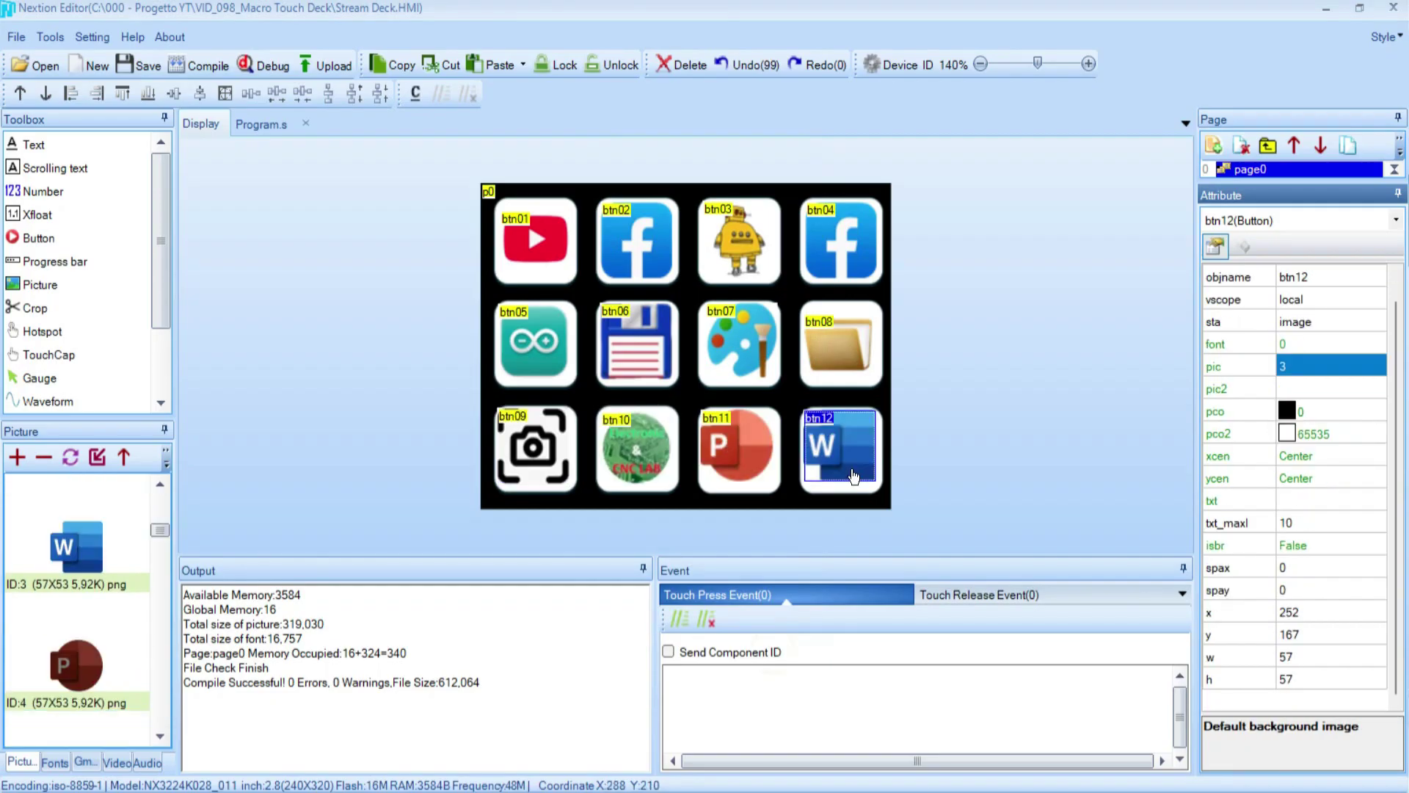
click(1297, 389)
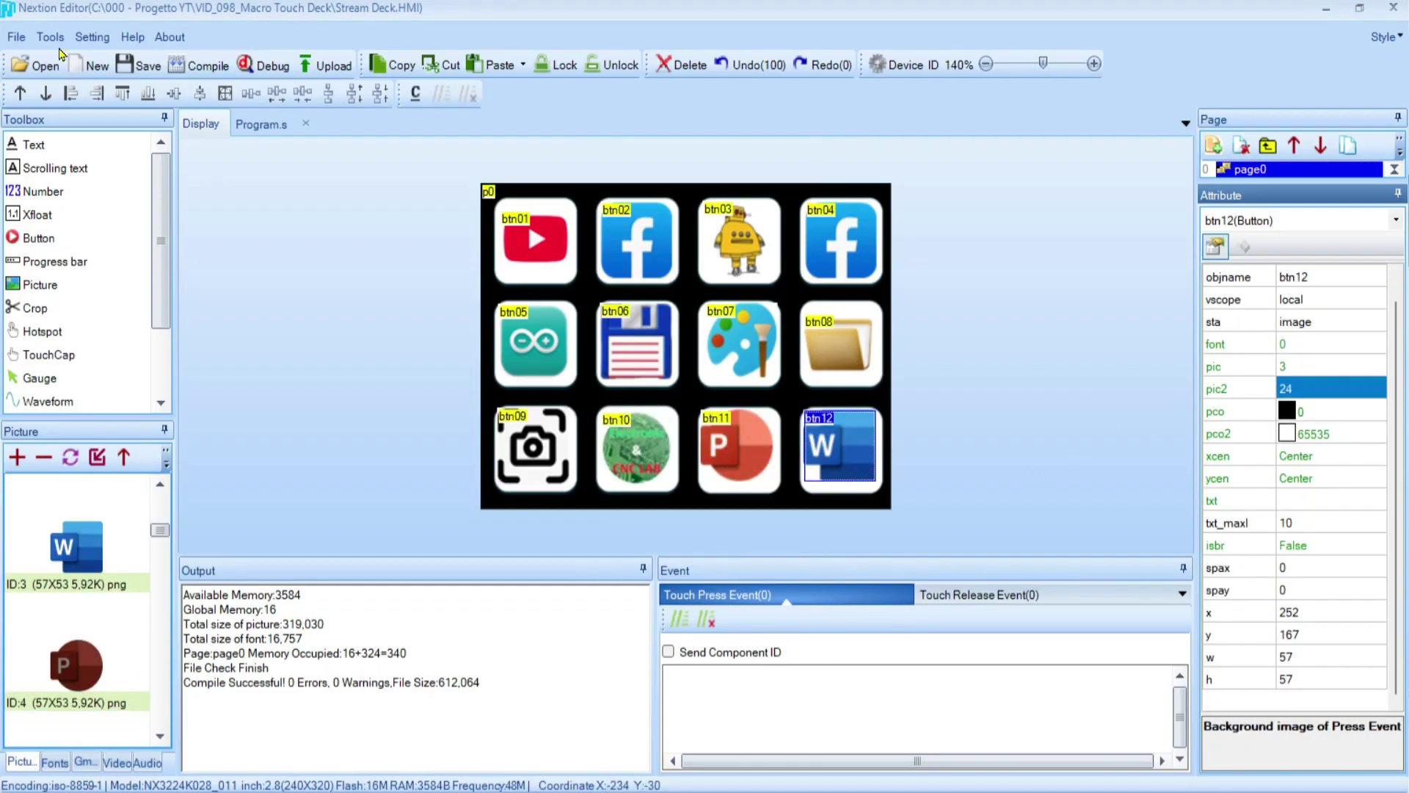
click(16, 37)
click(45, 115)
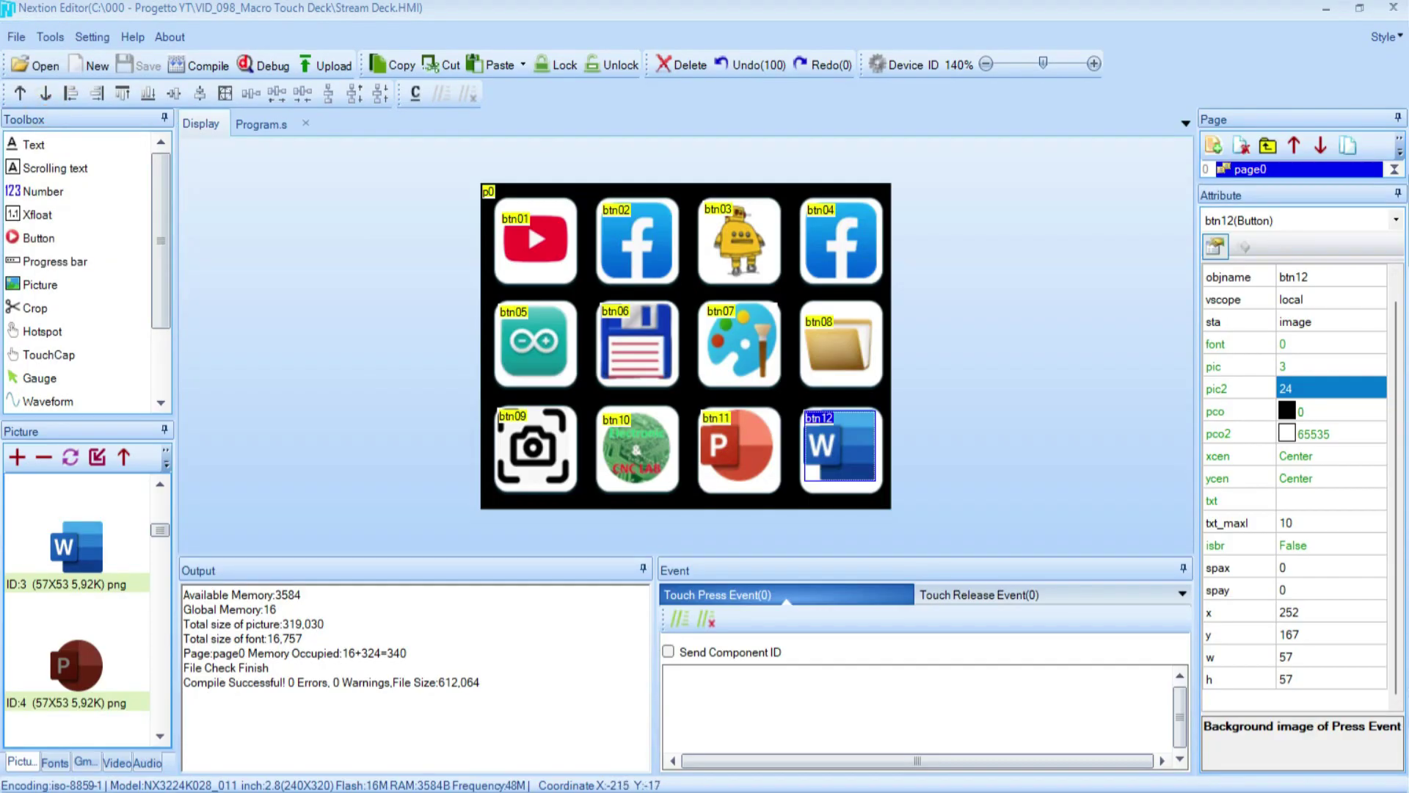
Add the Touch Release Event commands printh 61, printh 62 and printh 63 to btn01, btn02 and btn03 respectively
click(979, 594)
click(722, 698)
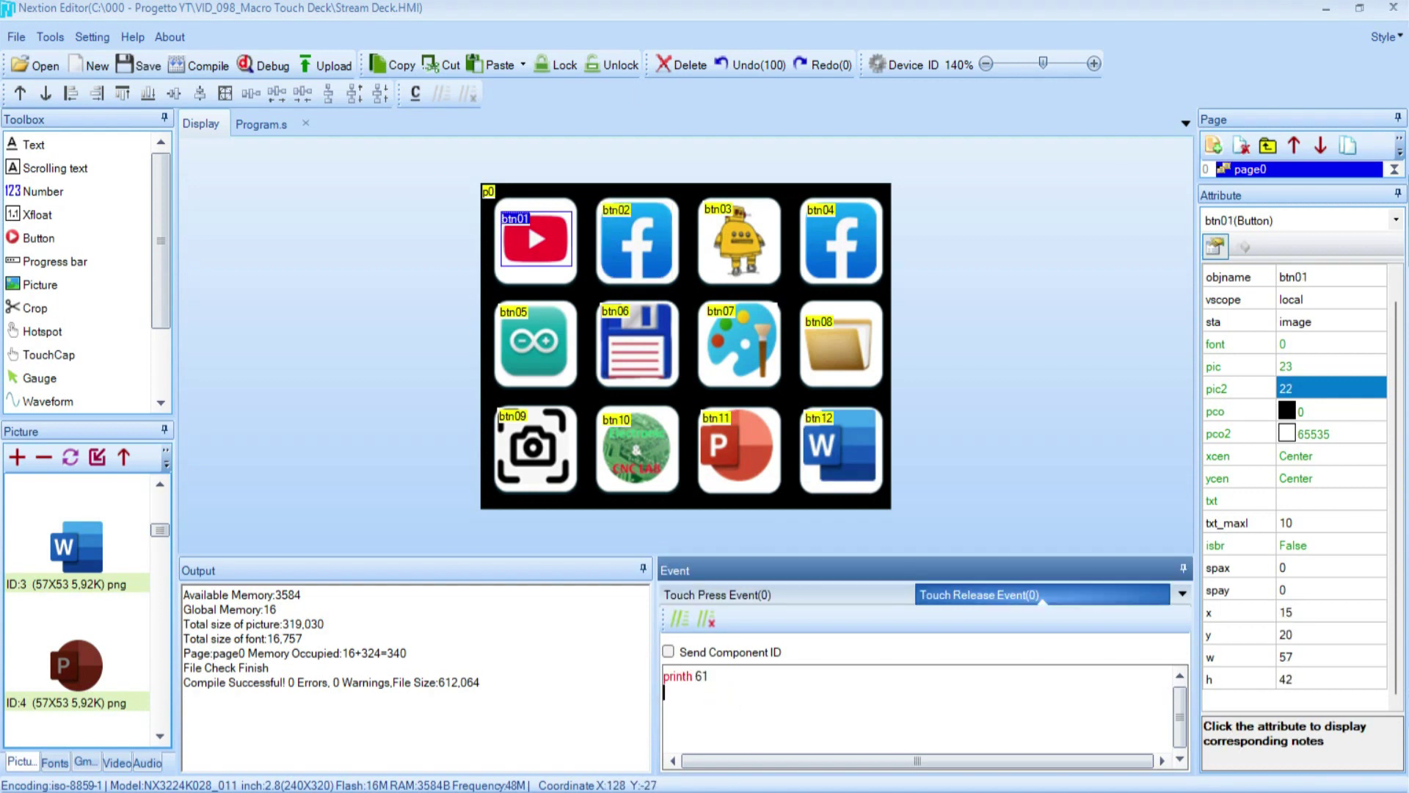
click(637, 243)
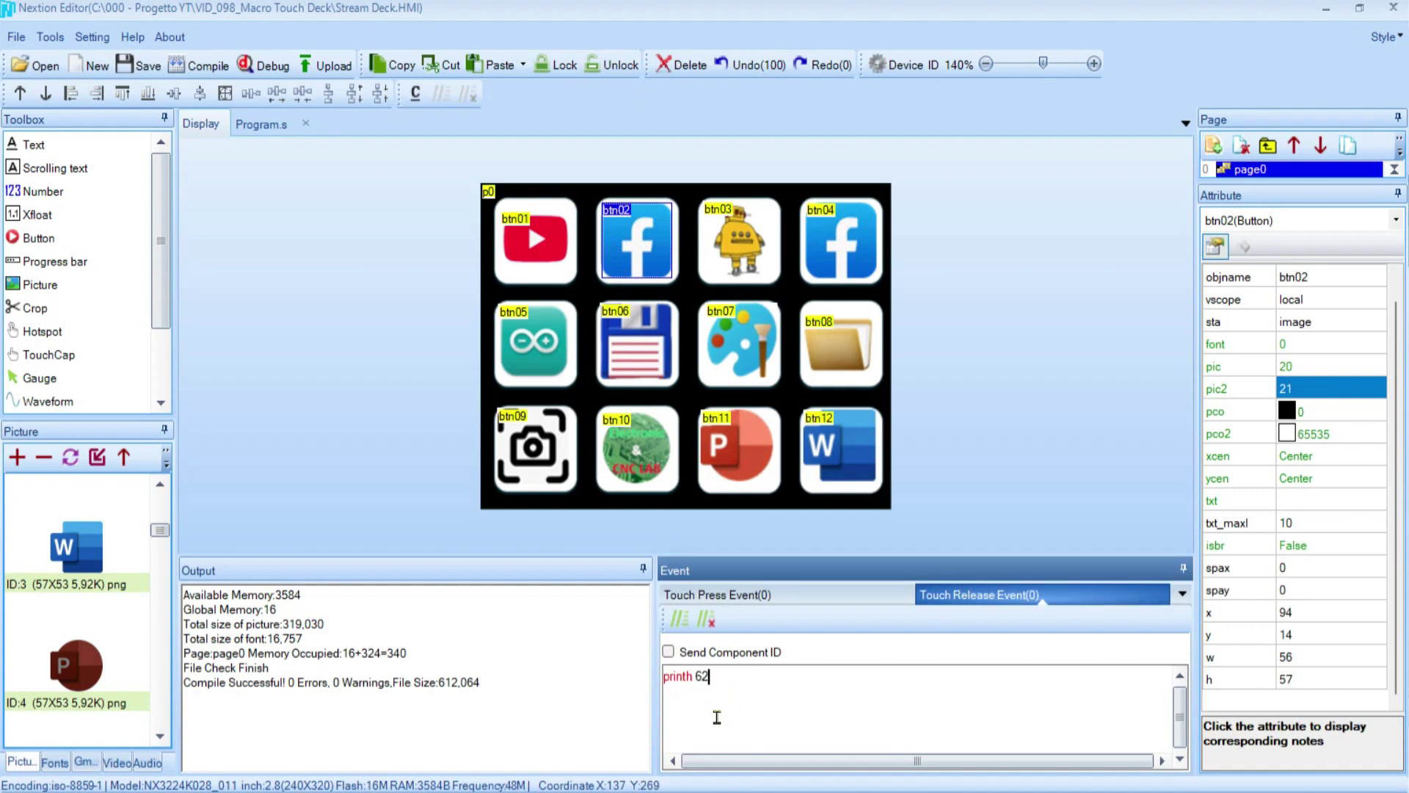
click(739, 240)
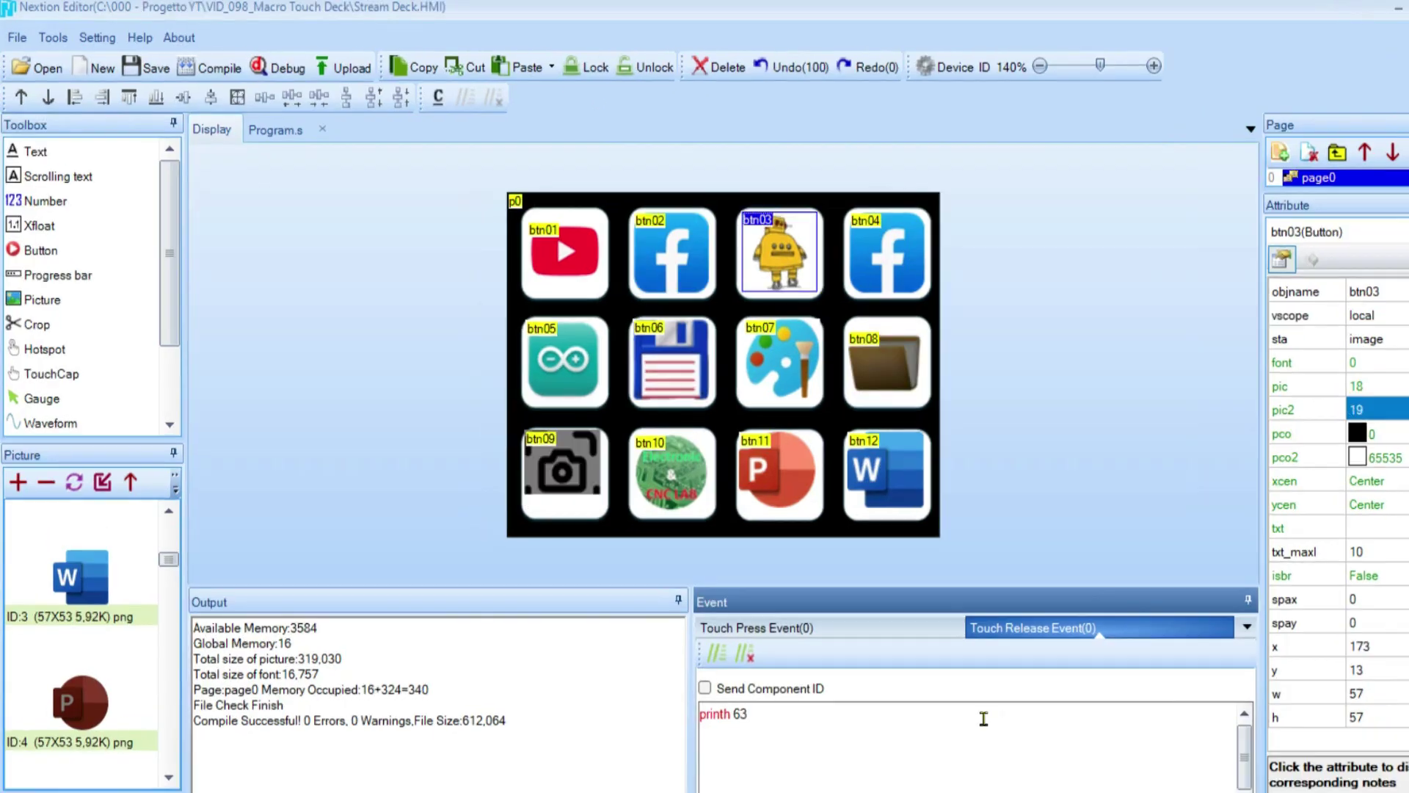
Add Touch Release Event commands printh 64 through printh 67 to btn04 through btn07, and printh 68 to background picture p0
click(874, 244)
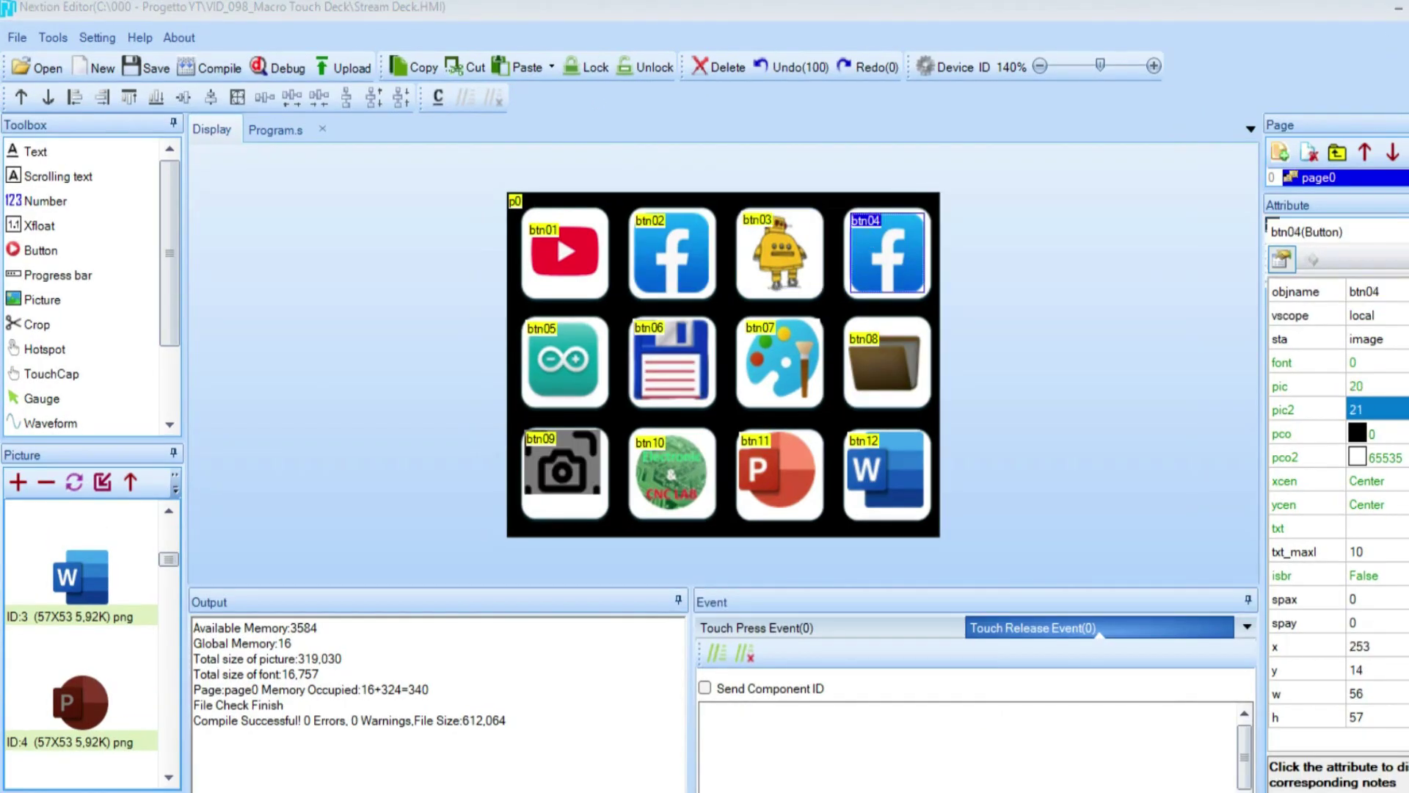
click(563, 360)
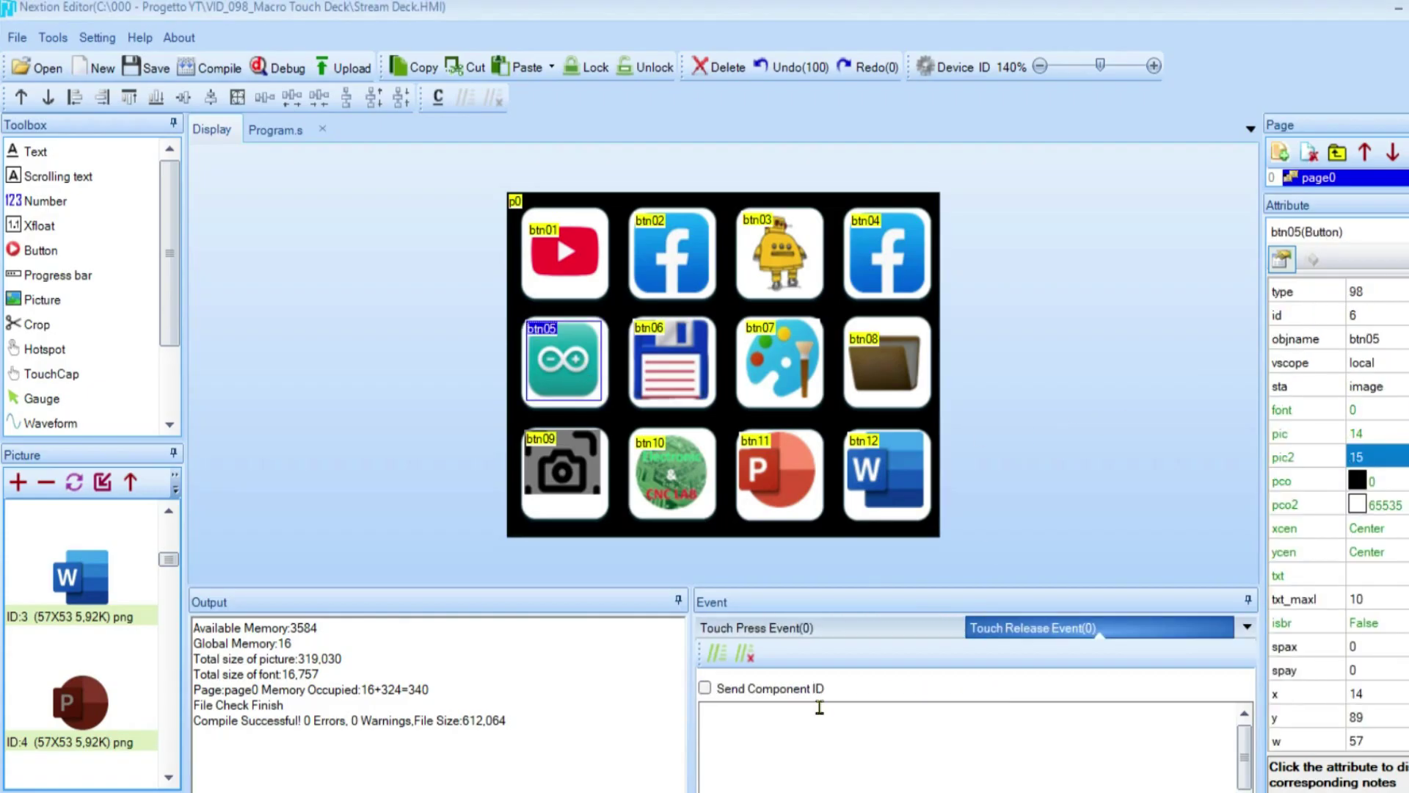
click(671, 360)
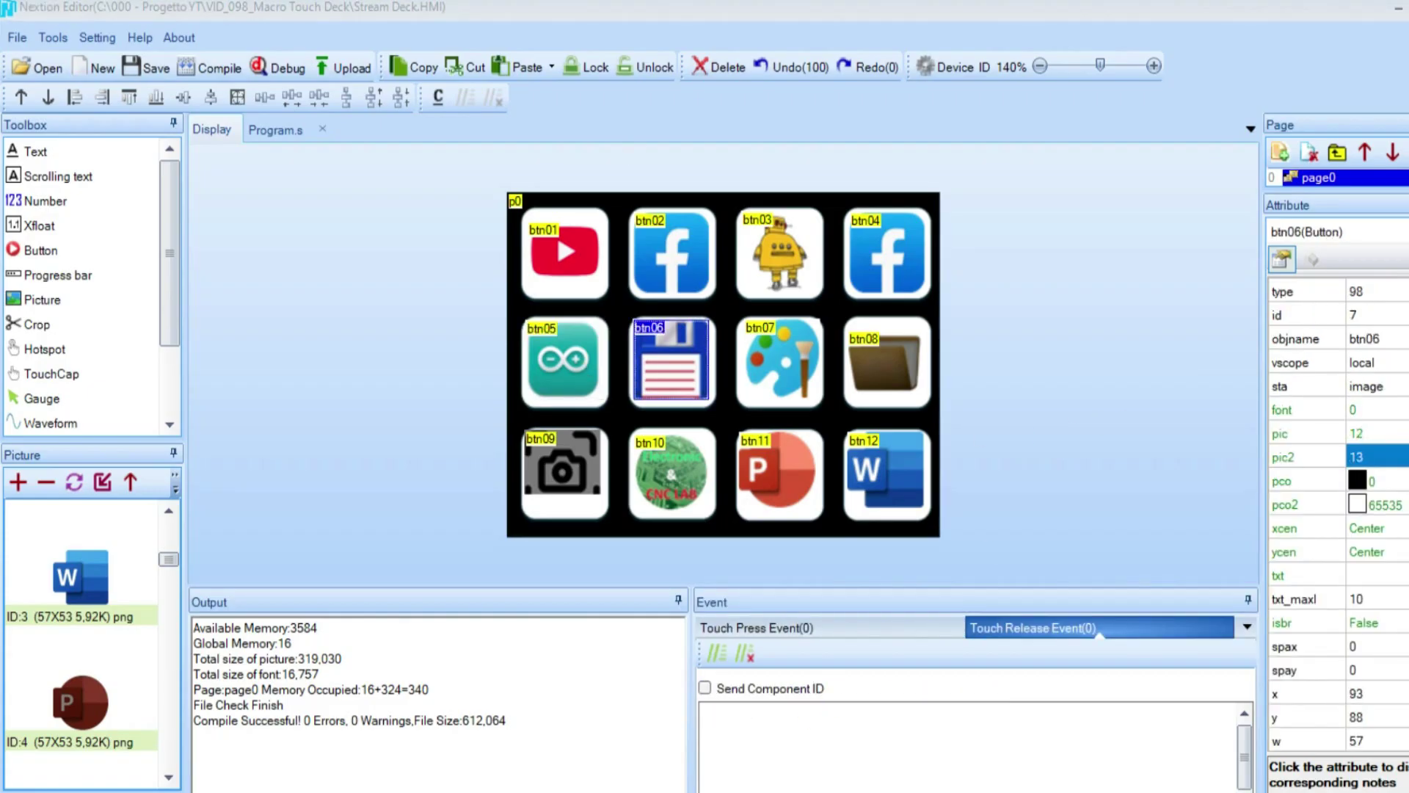
click(797, 361)
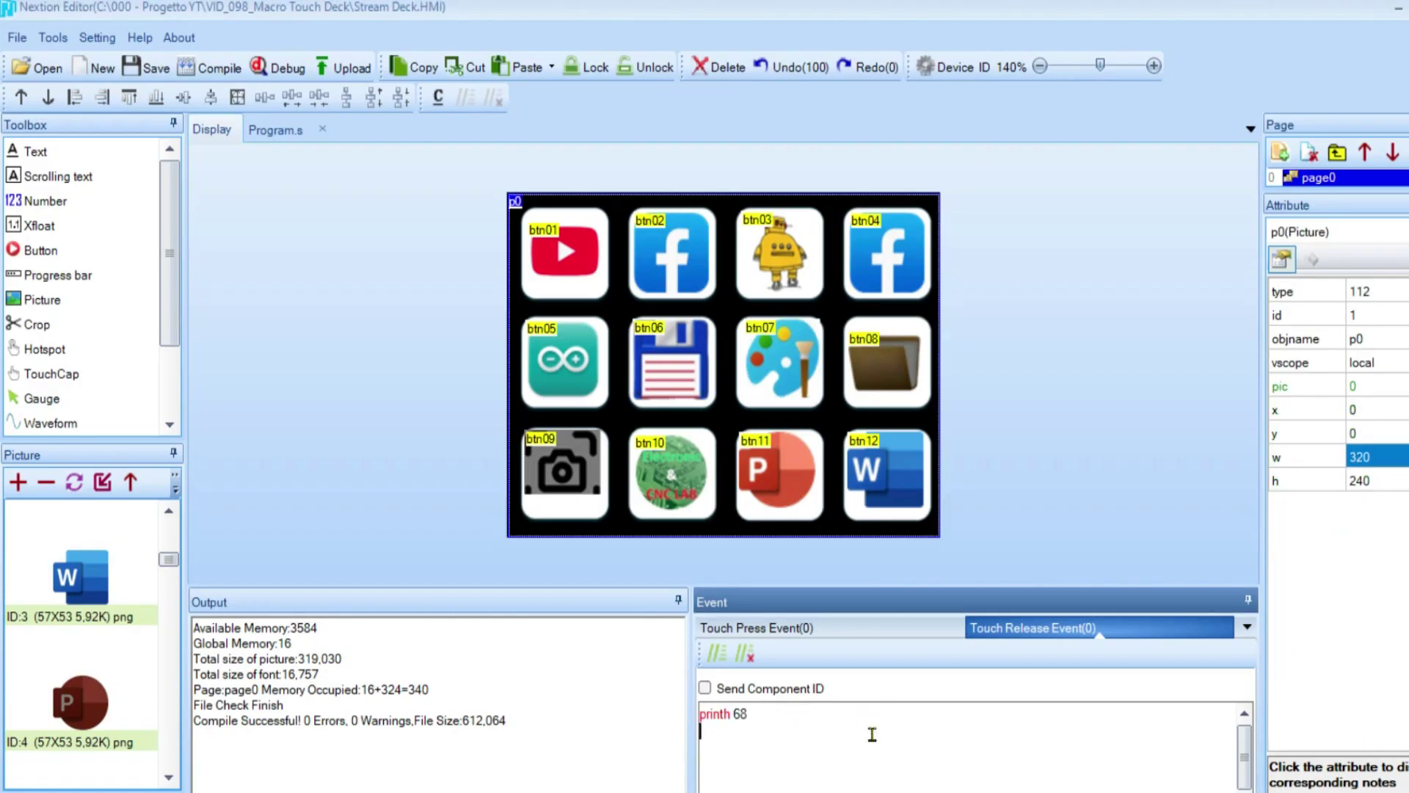
Resize btn09 to height 56 and place it at x 14, y 167, and resize btn08 to height 55
click(562, 463)
drag(569, 493, 569, 495)
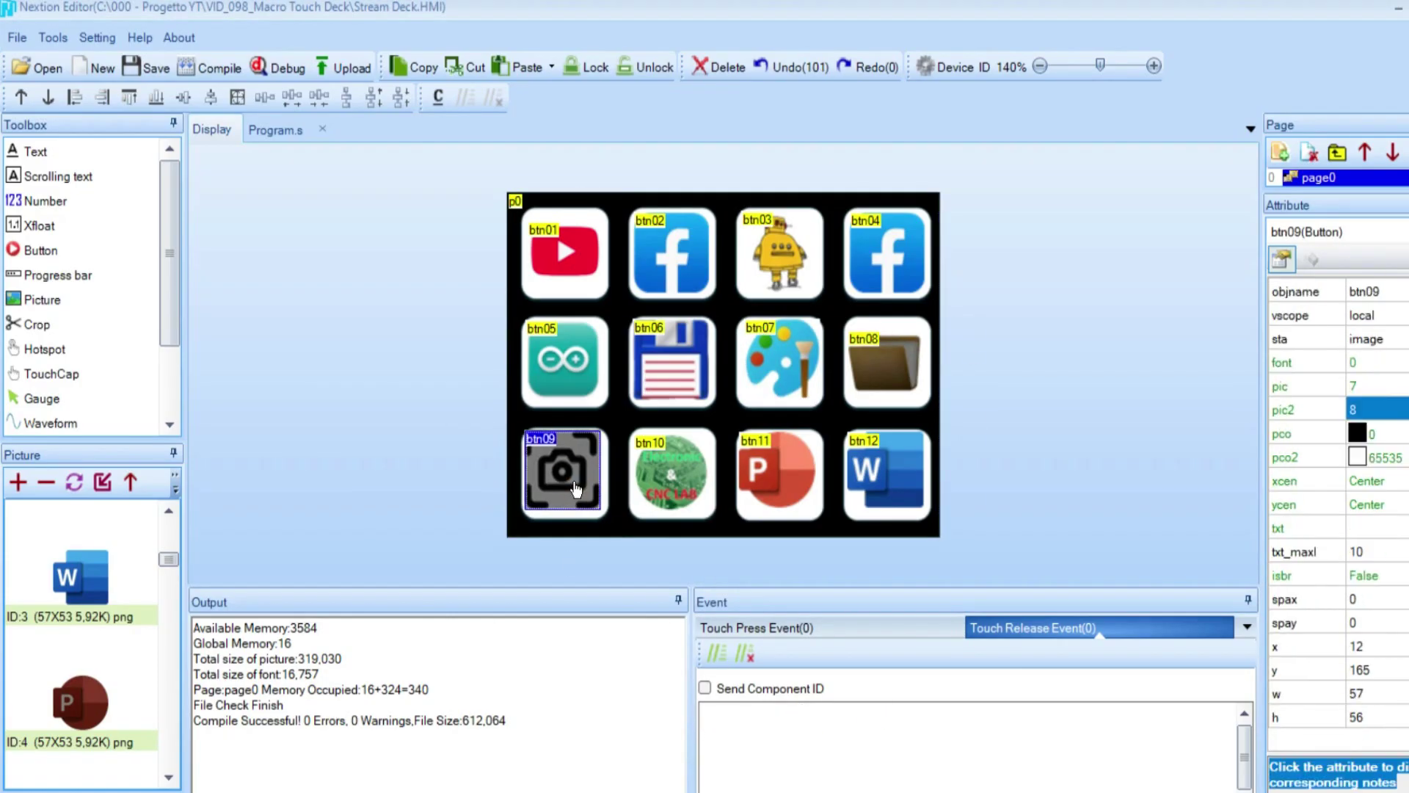
click(886, 367)
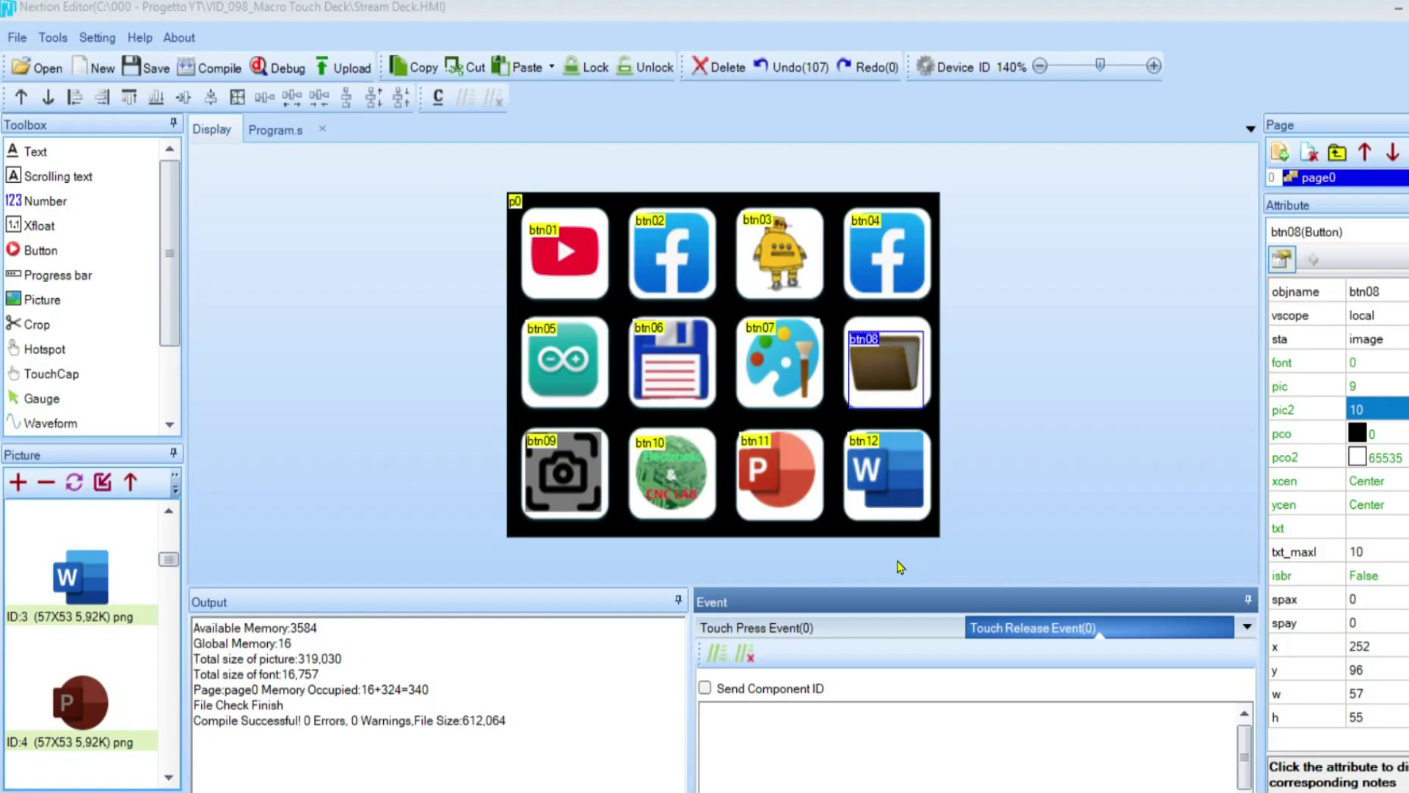
Add the Touch Release Event commands printh 69, 6A, 6B and 6C to btn09, btn10, btn11 and btn12 respectively
click(562, 473)
click(753, 725)
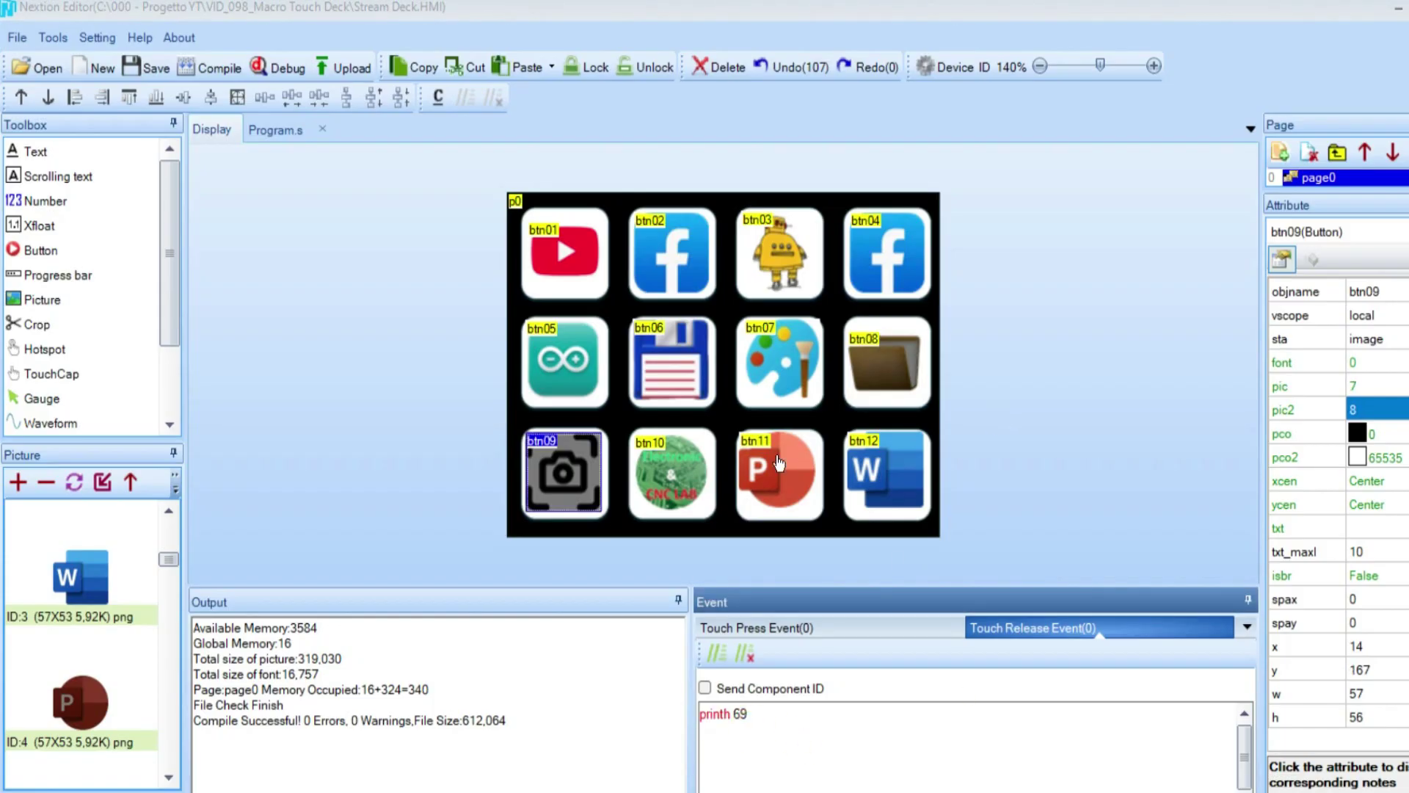
click(671, 477)
click(763, 712)
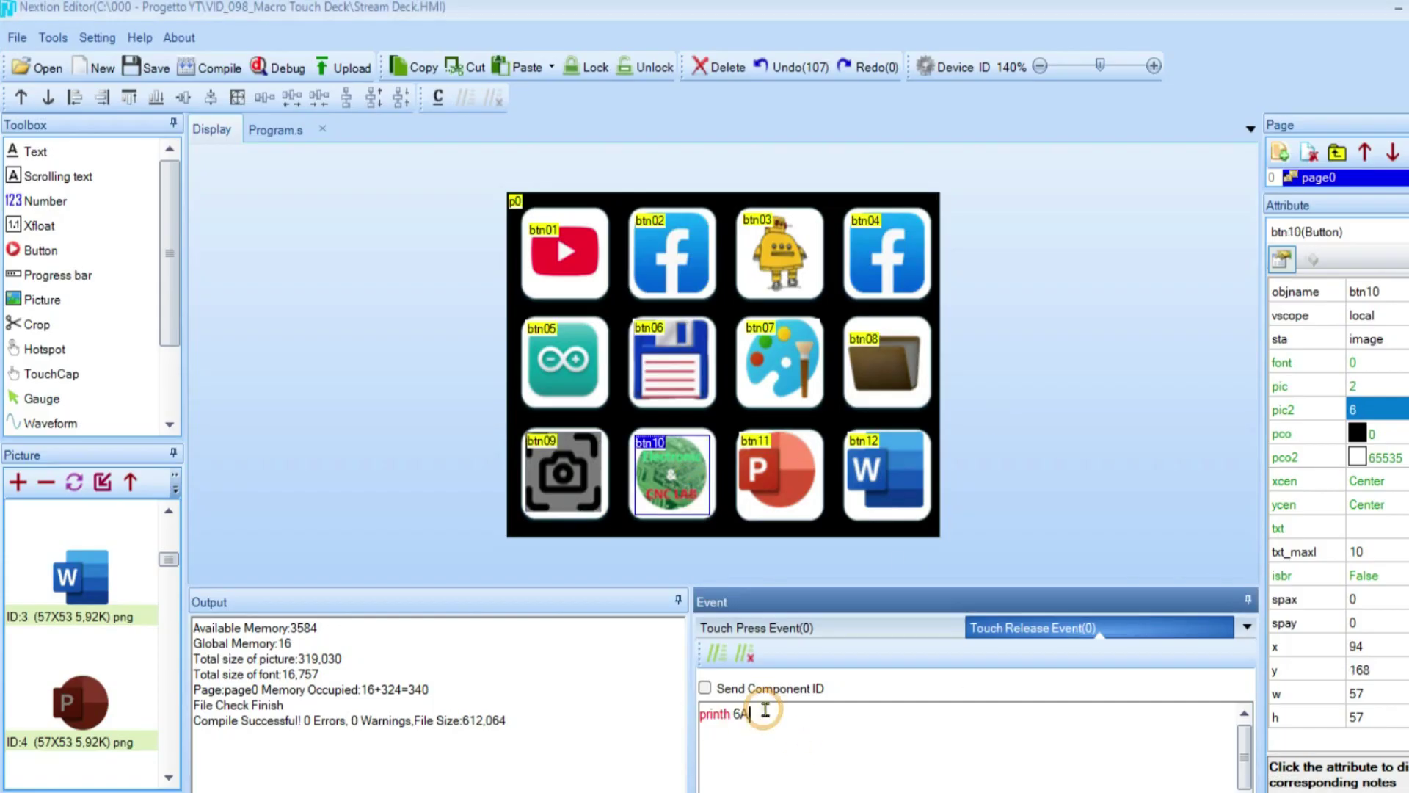
click(776, 470)
click(841, 780)
click(885, 470)
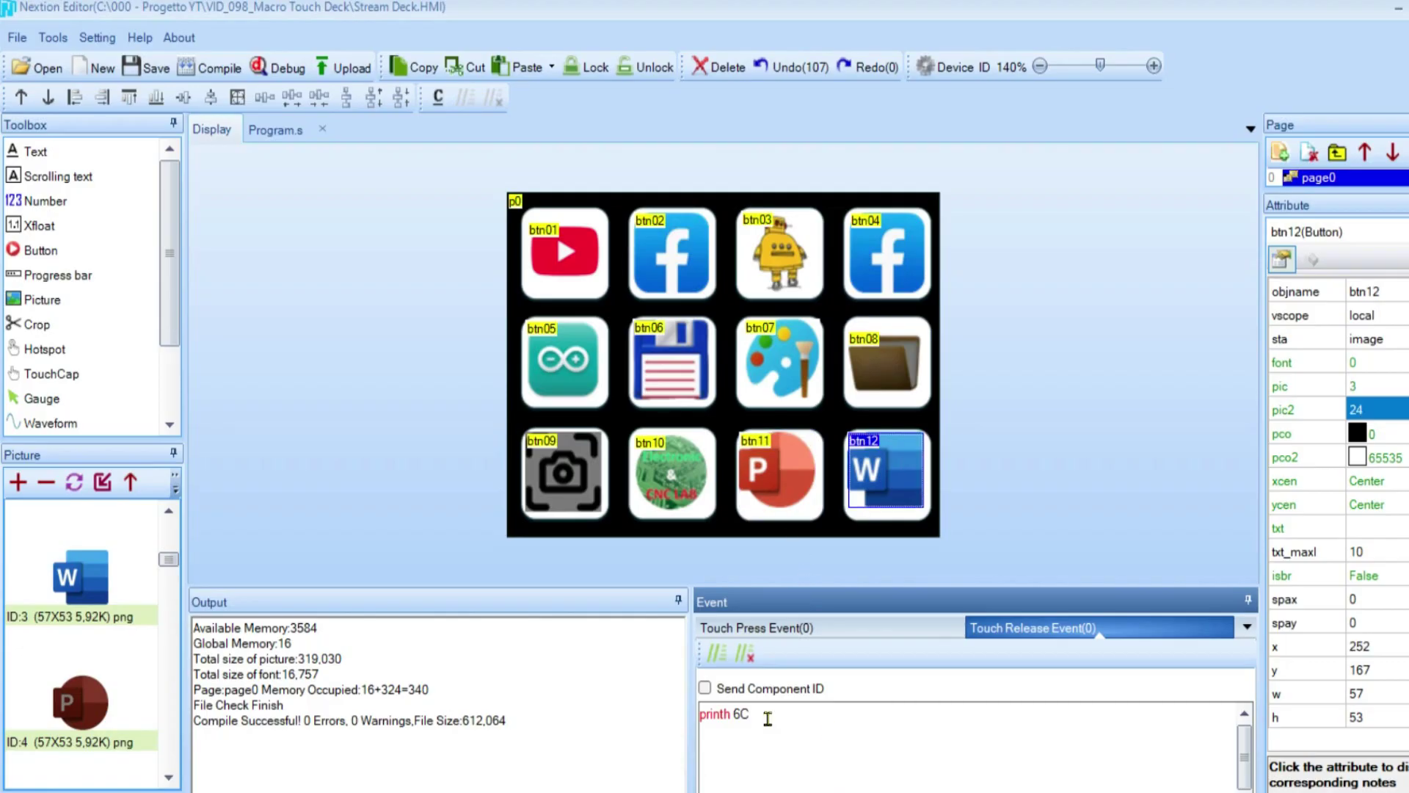
click(770, 718)
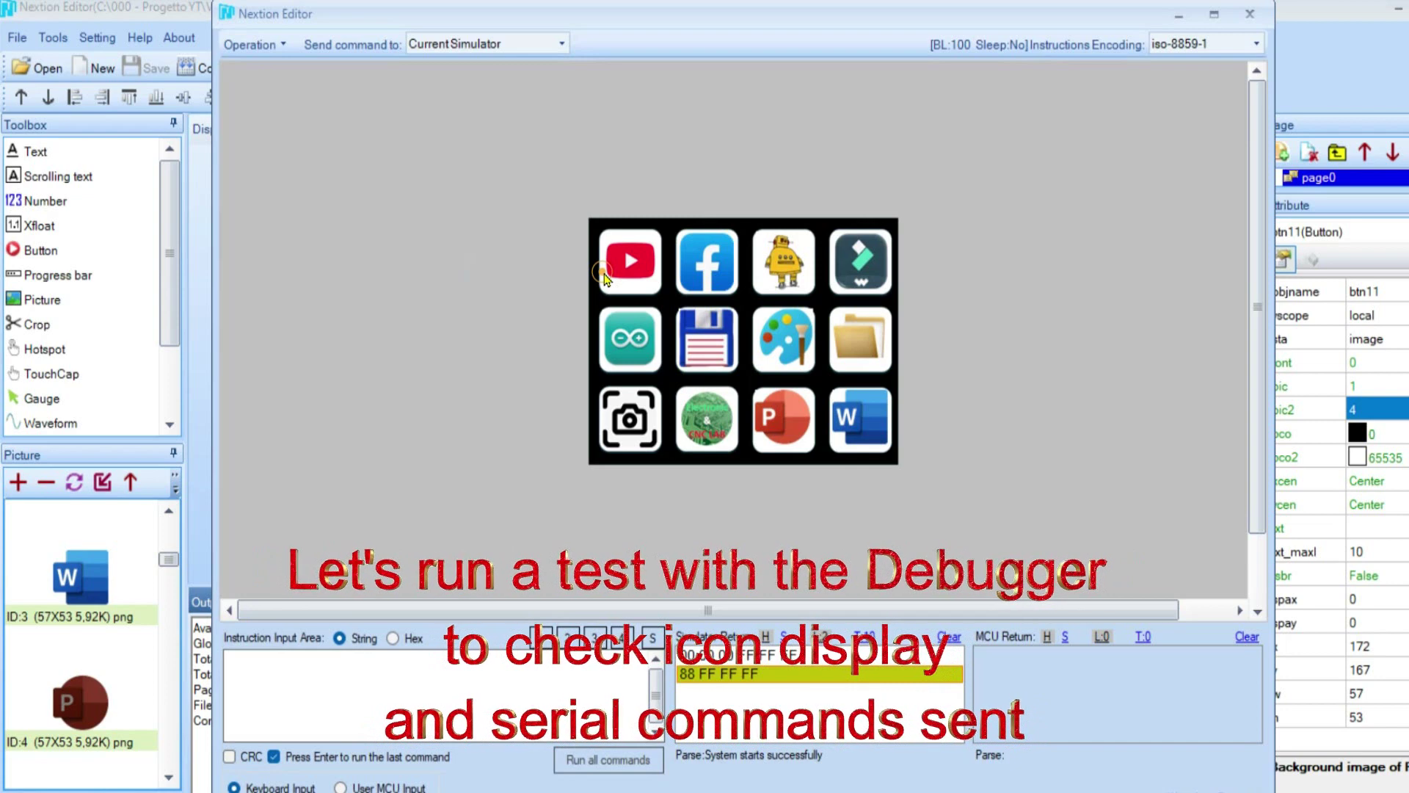
Test the grid buttons in the debug simulator, checking their pressed icons and the serial codes each one returns
click(604, 279)
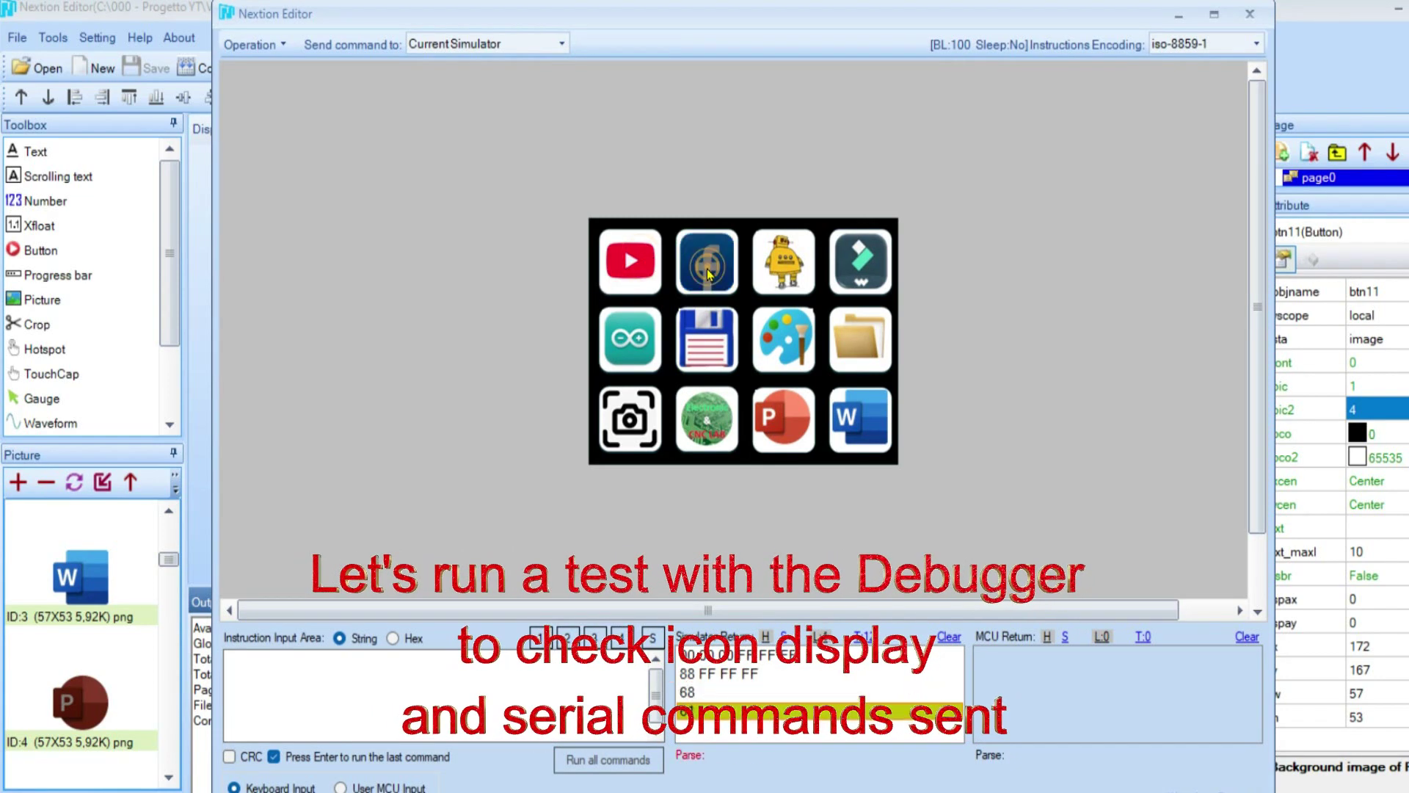
click(764, 278)
click(885, 270)
click(875, 330)
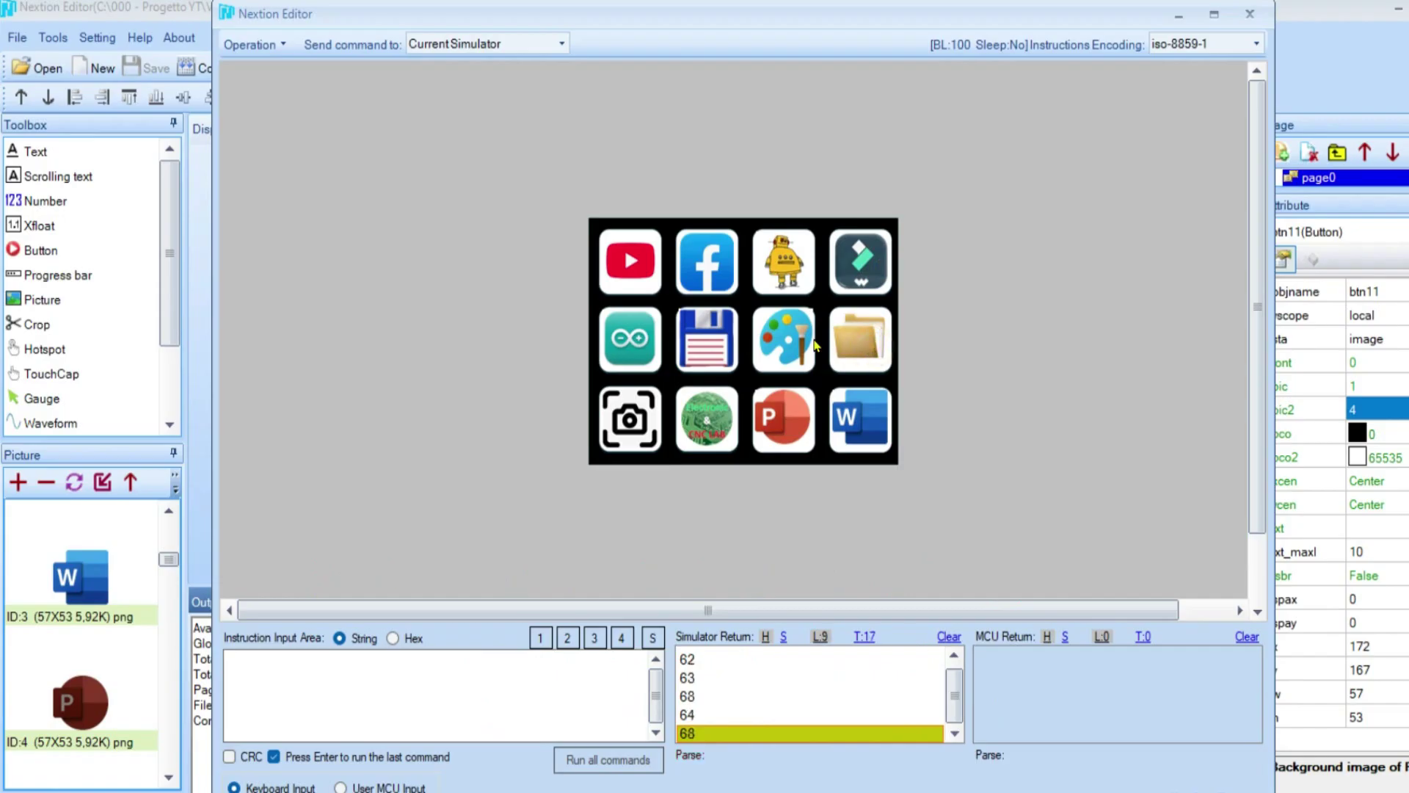
click(789, 342)
click(706, 337)
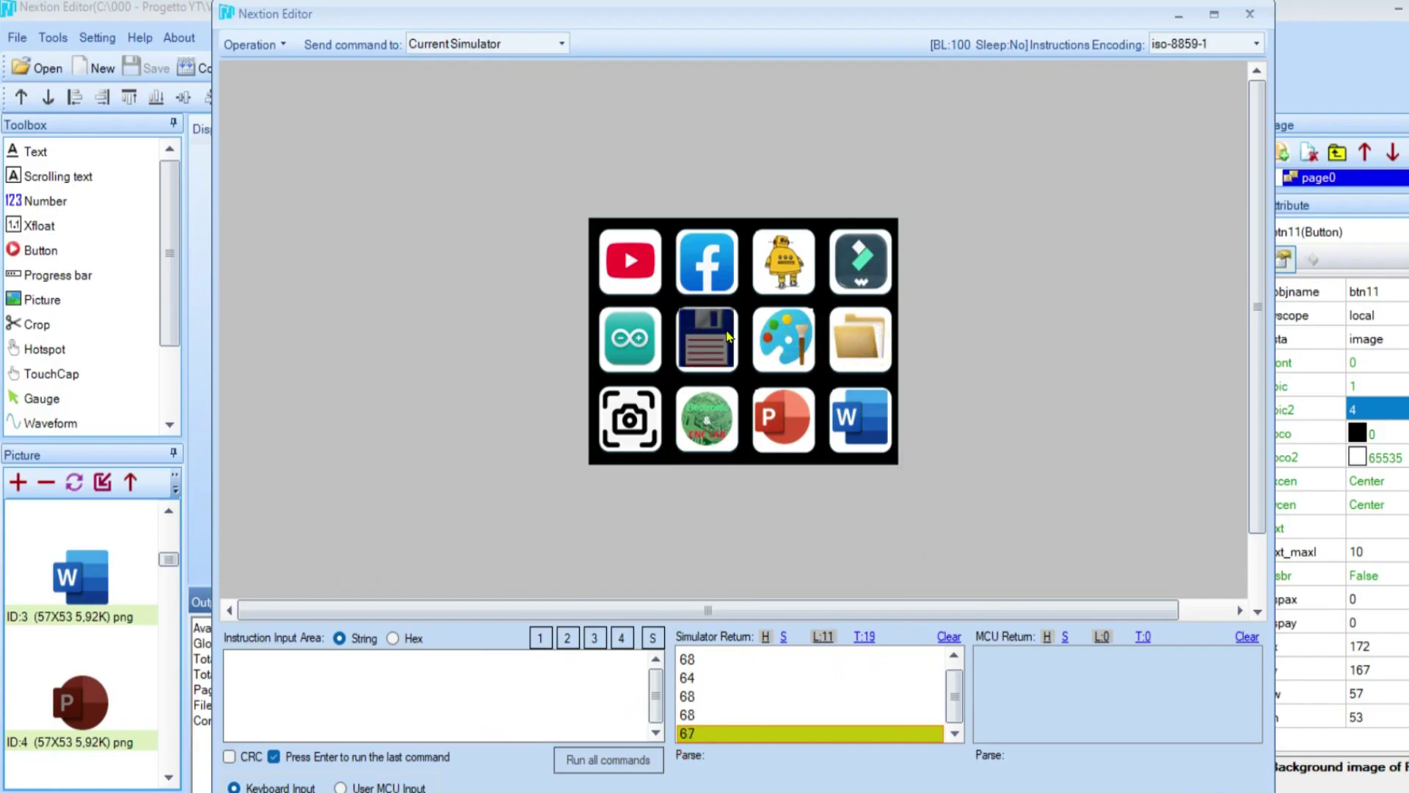
click(617, 337)
click(630, 400)
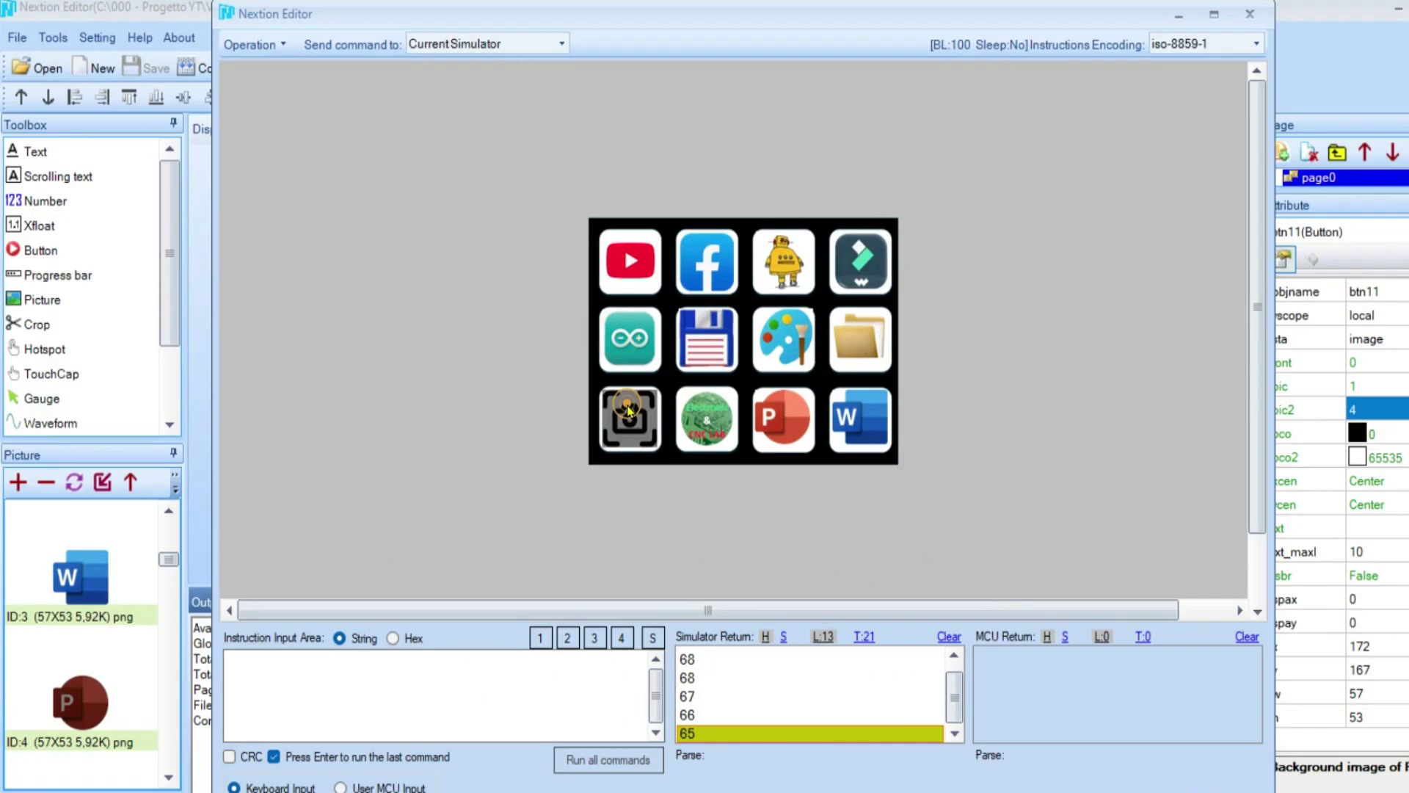
click(709, 415)
click(784, 420)
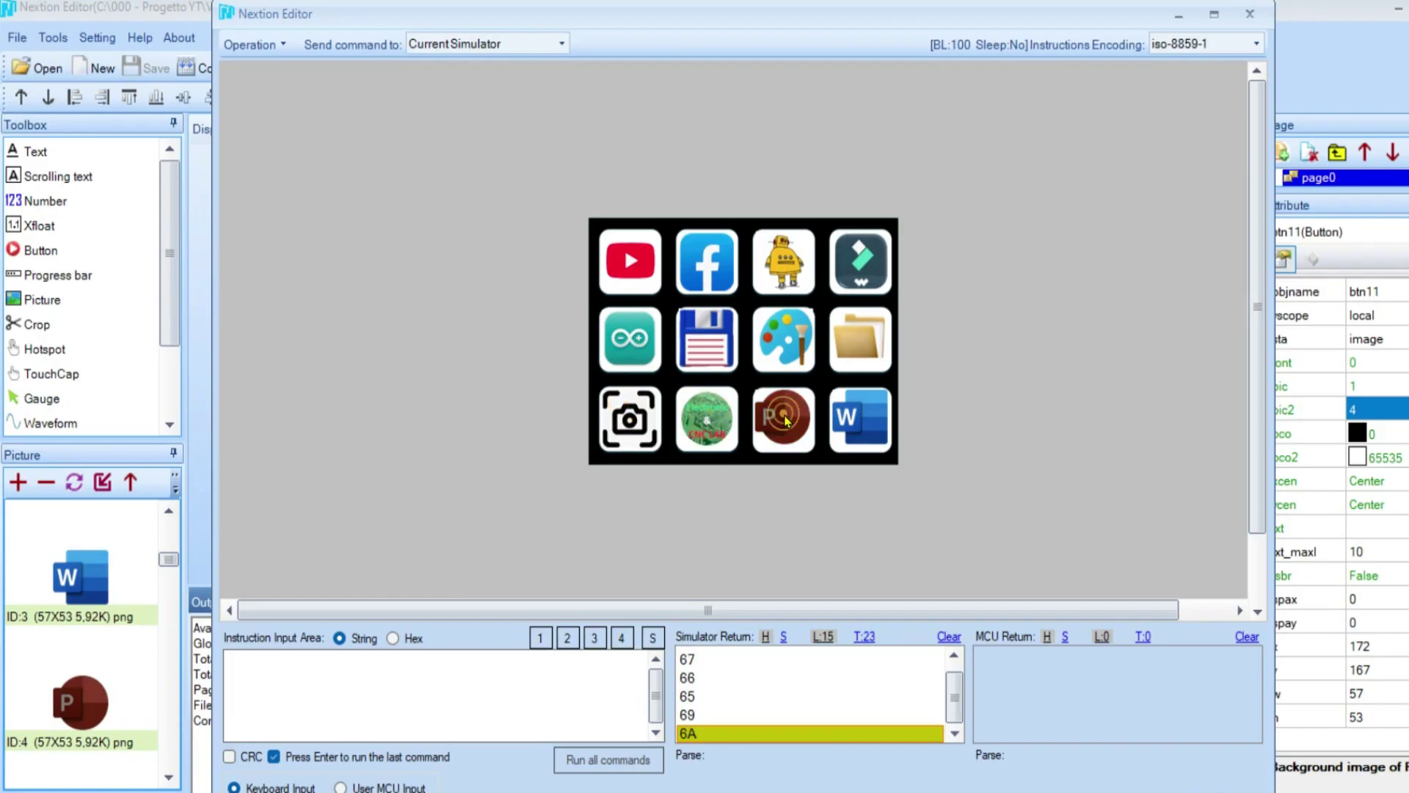
click(837, 435)
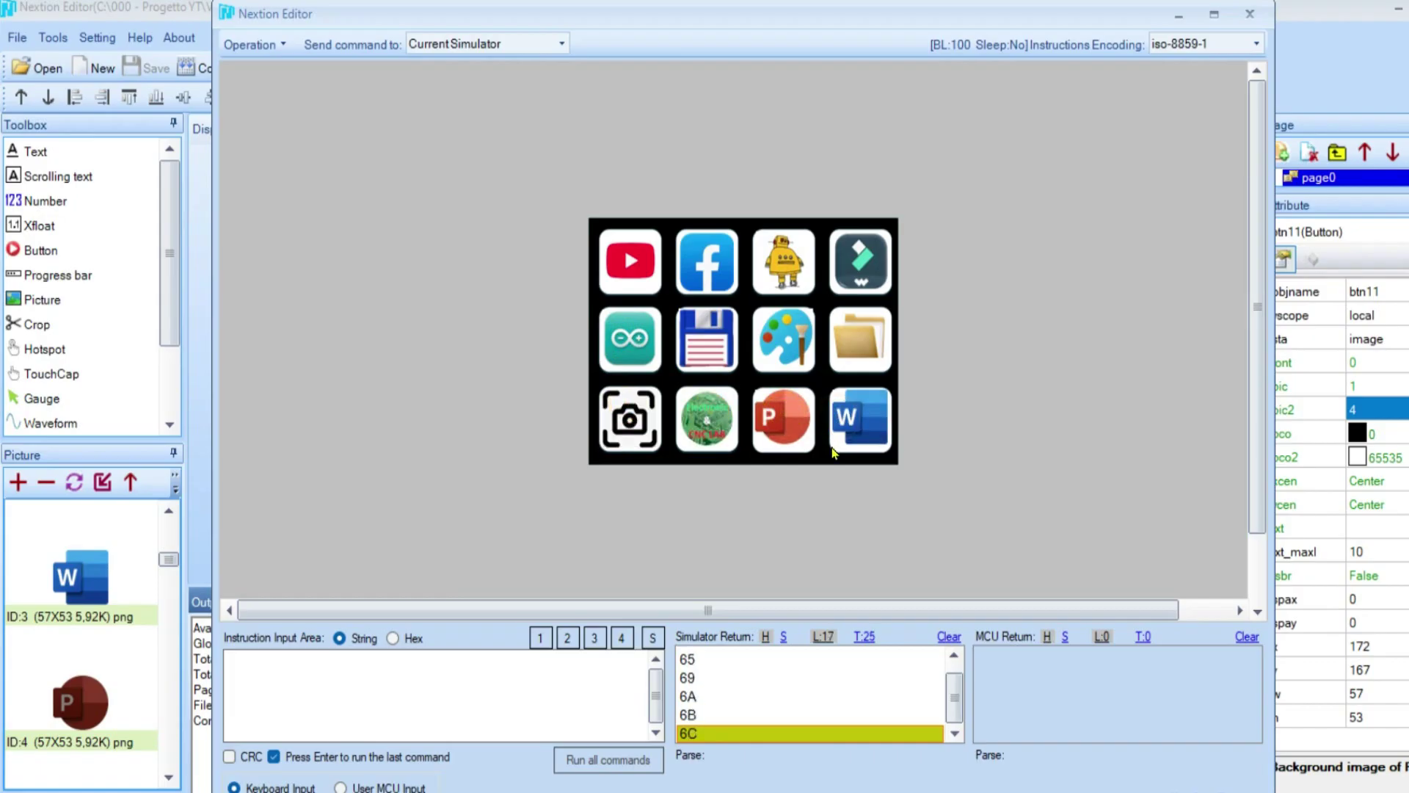